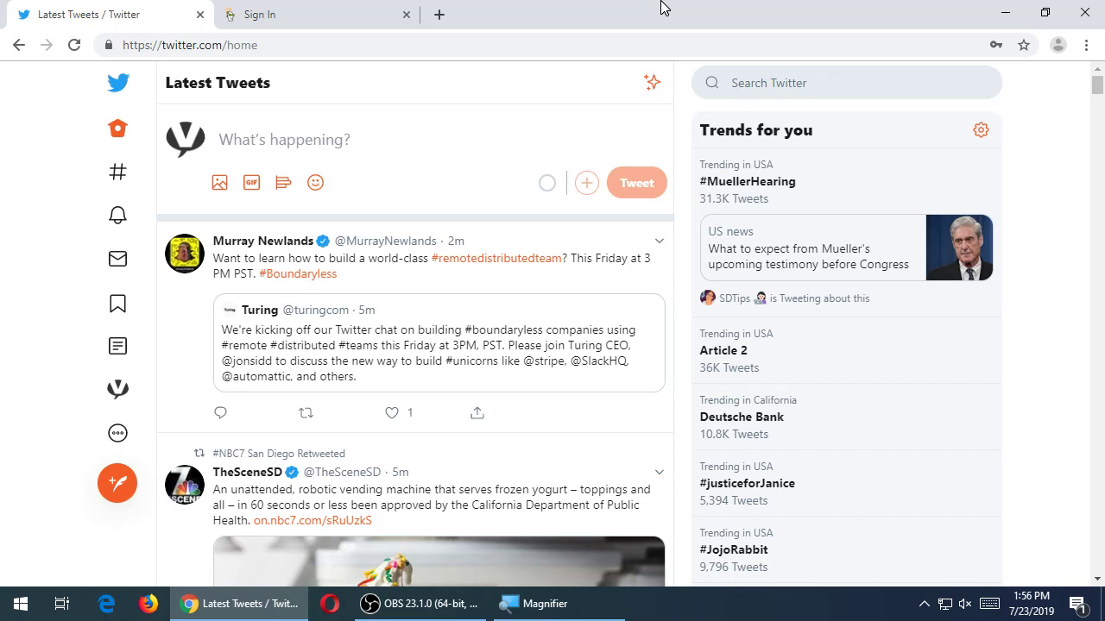
# Step: Compose a new tweet reading 'Publish content that is open-ended, and audience-focused.', correcting typos along the way
pyautogui.click(117, 484)
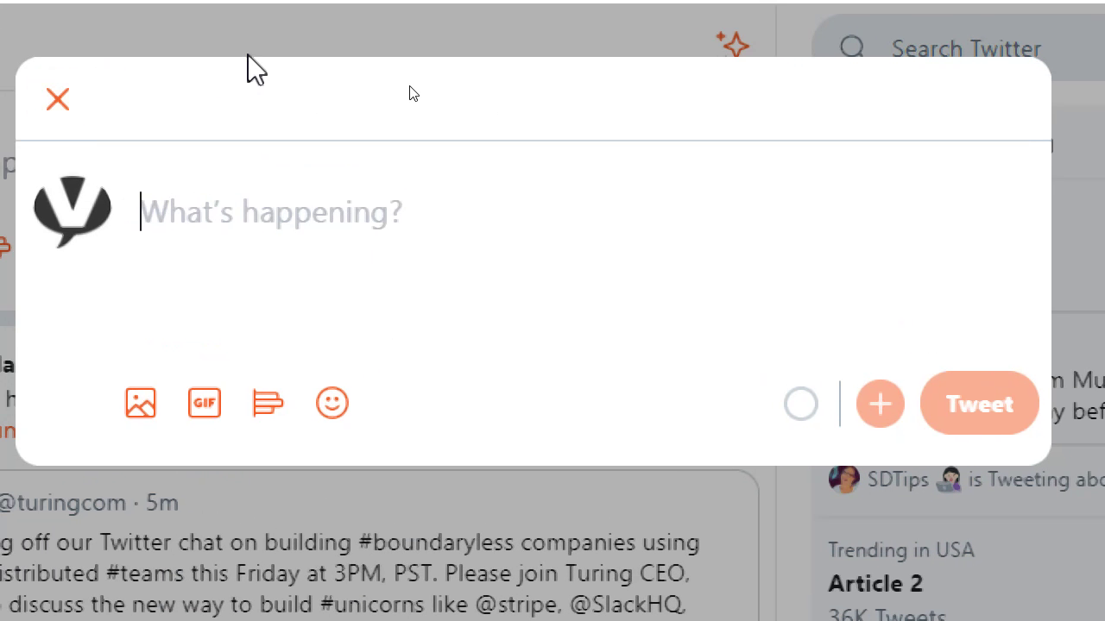
pyautogui.write('Publish')
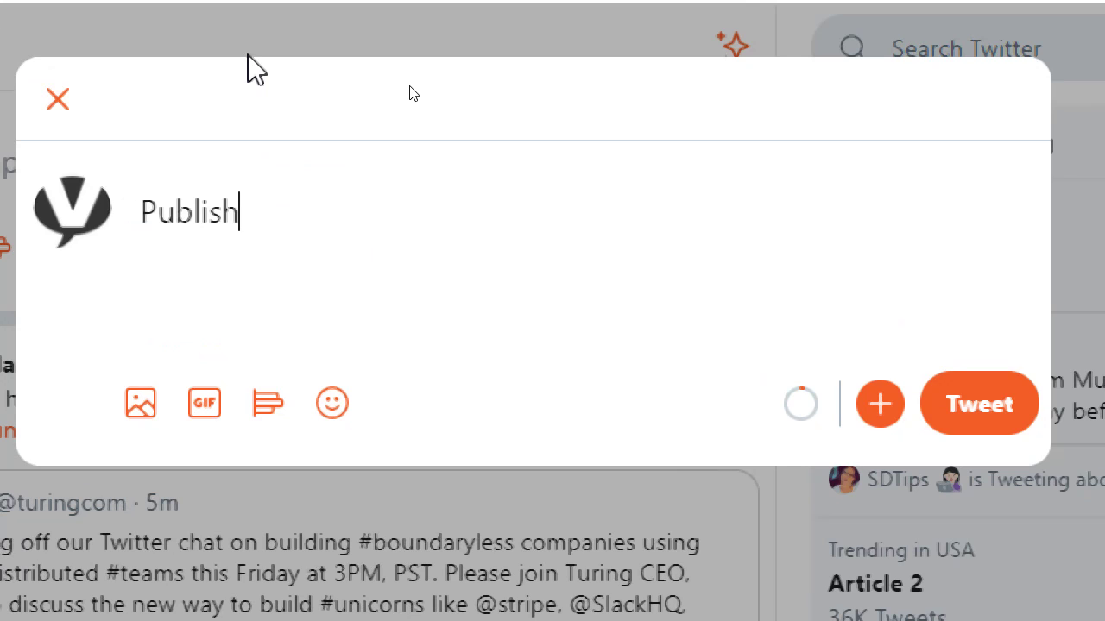
pyautogui.write(' content thta')
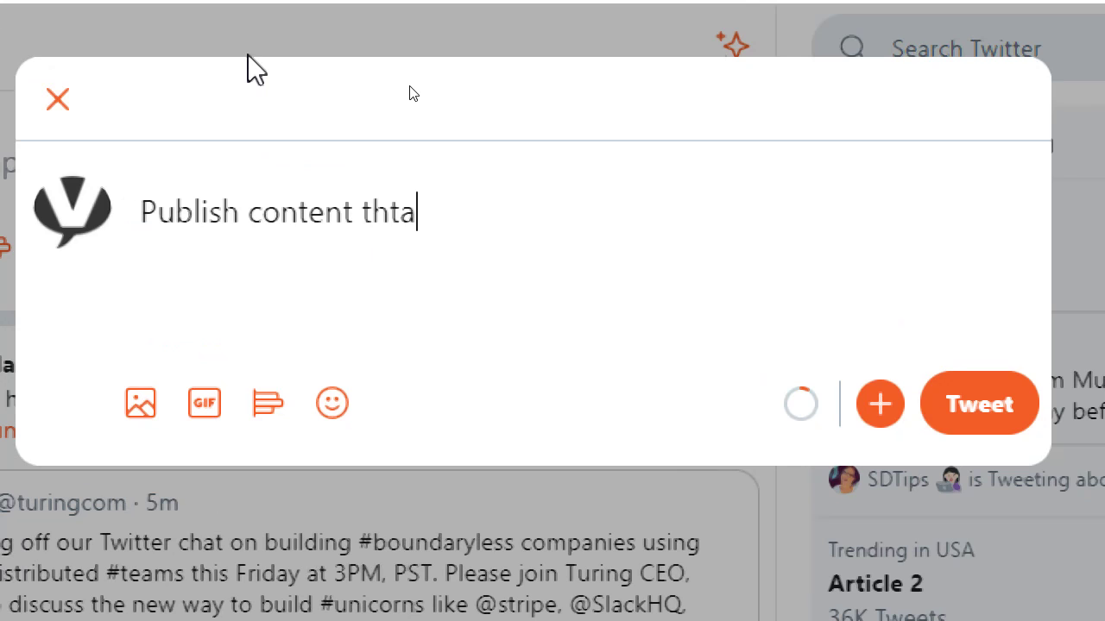
pyautogui.press('BackSpace')
pyautogui.press('BackSpace')
pyautogui.press('BackSpace')
pyautogui.write('at is ope')
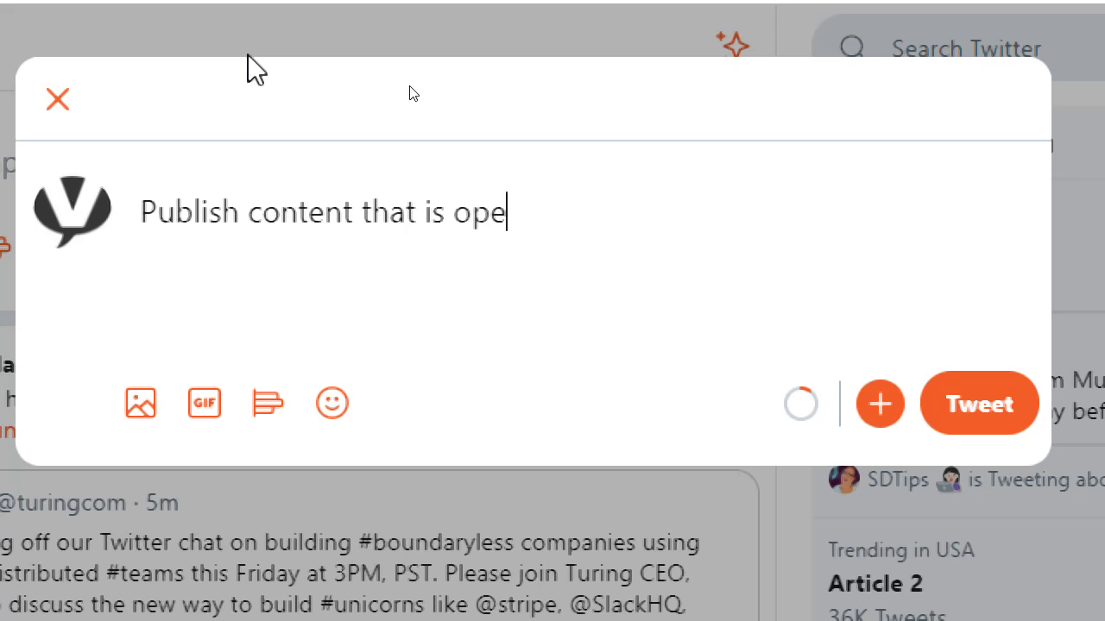
pyautogui.write('n-ended, and ')
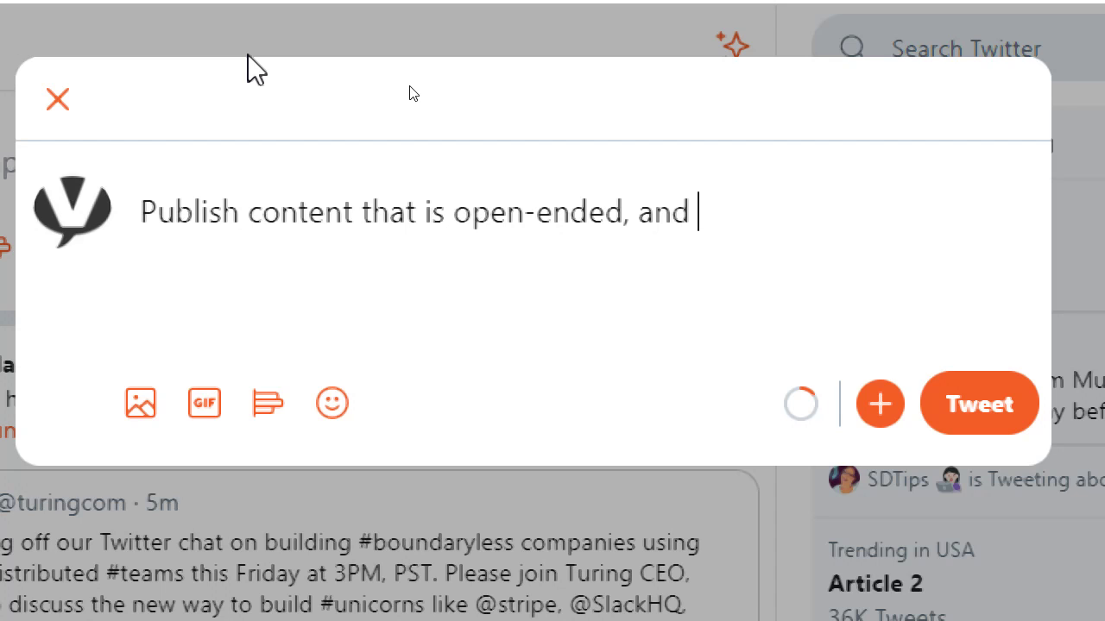
pyautogui.write('audience ')
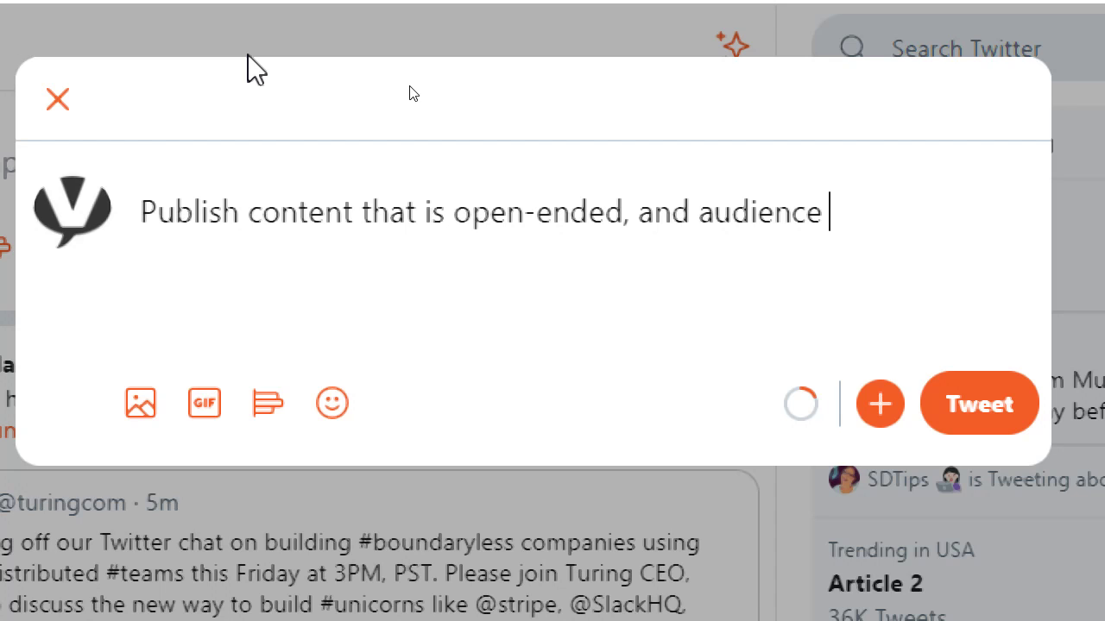
pyautogui.write('of')
pyautogui.press('BackSpace')
pyautogui.press('BackSpace')
pyautogui.press('BackSpace')
pyautogui.write('-focused.')
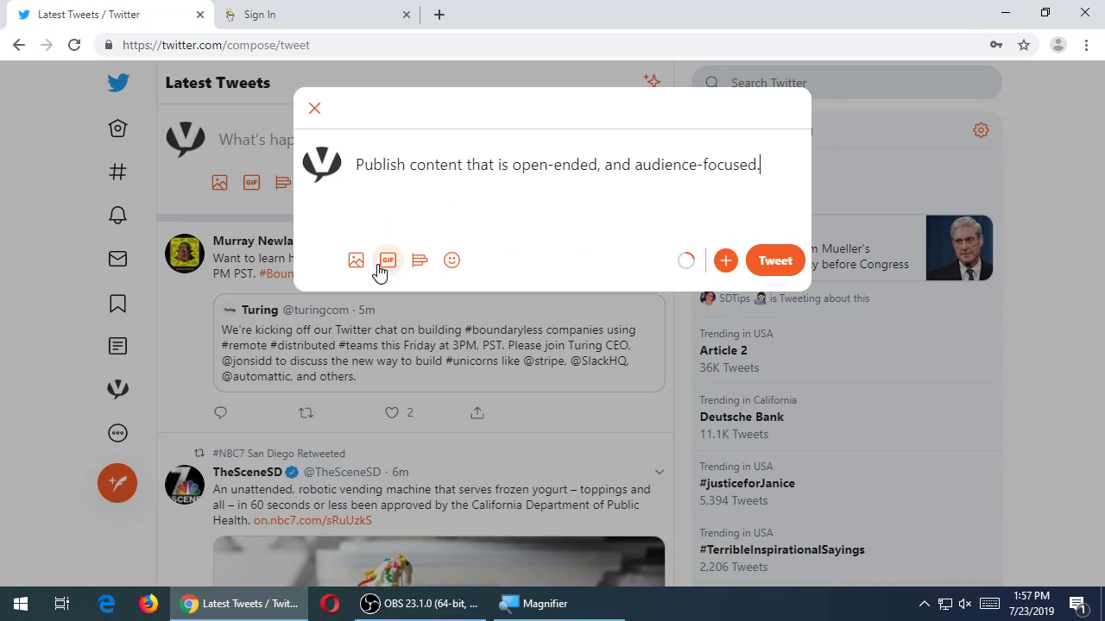
# Step: Search the tweet's GIF picker for 'nom nom' and browse the results
pyautogui.click(440, 235)
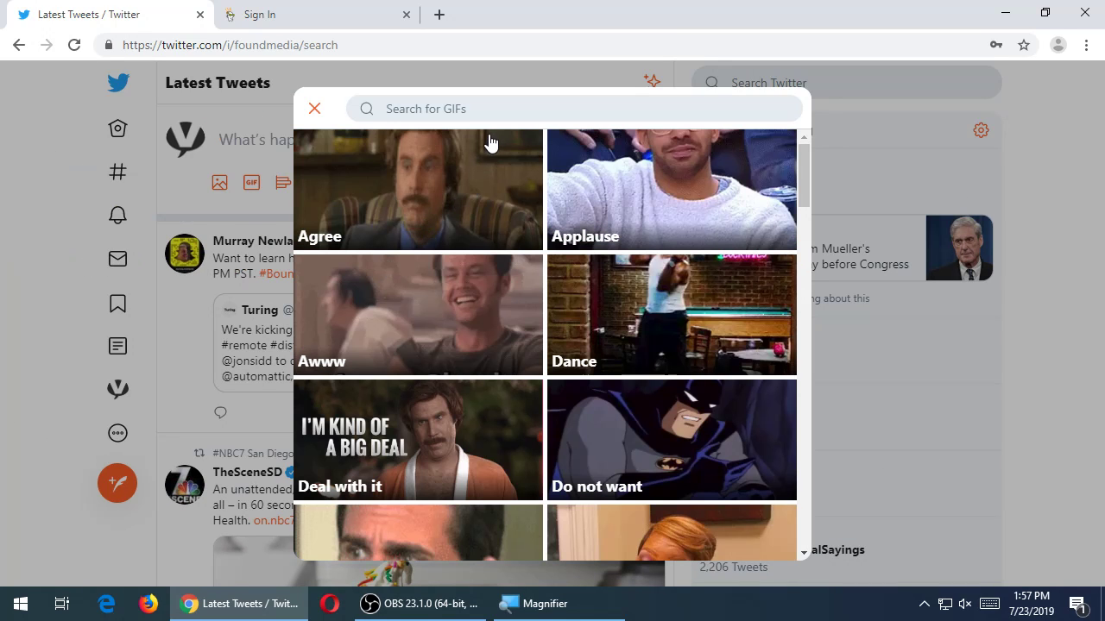
pyautogui.click(500, 112)
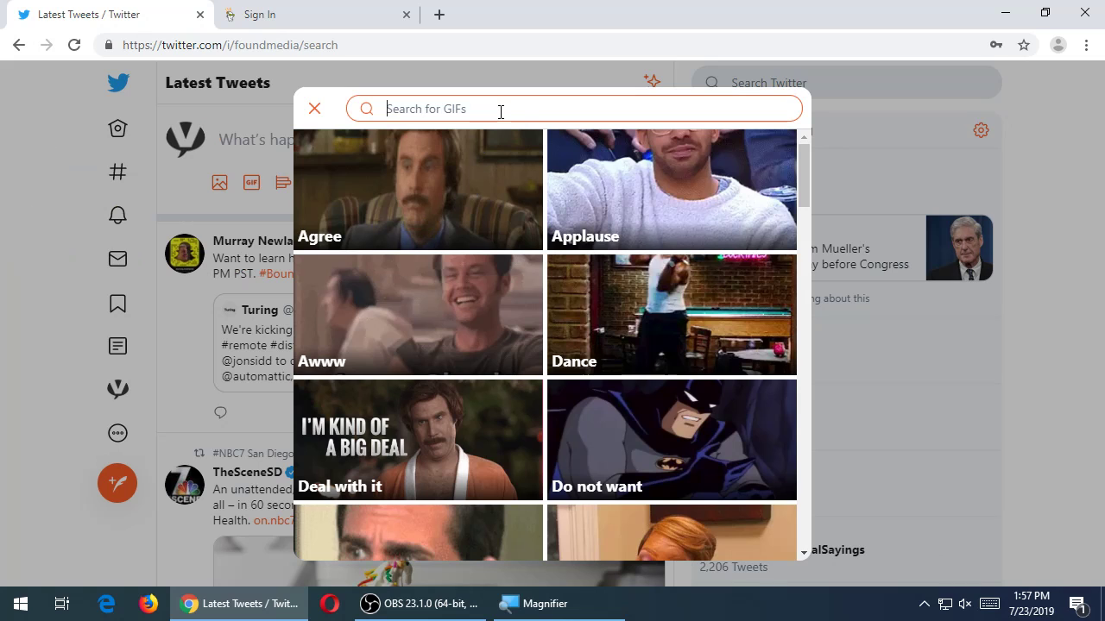
pyautogui.write('n')
pyautogui.press('BackSpace')
pyautogui.write('nom nom')
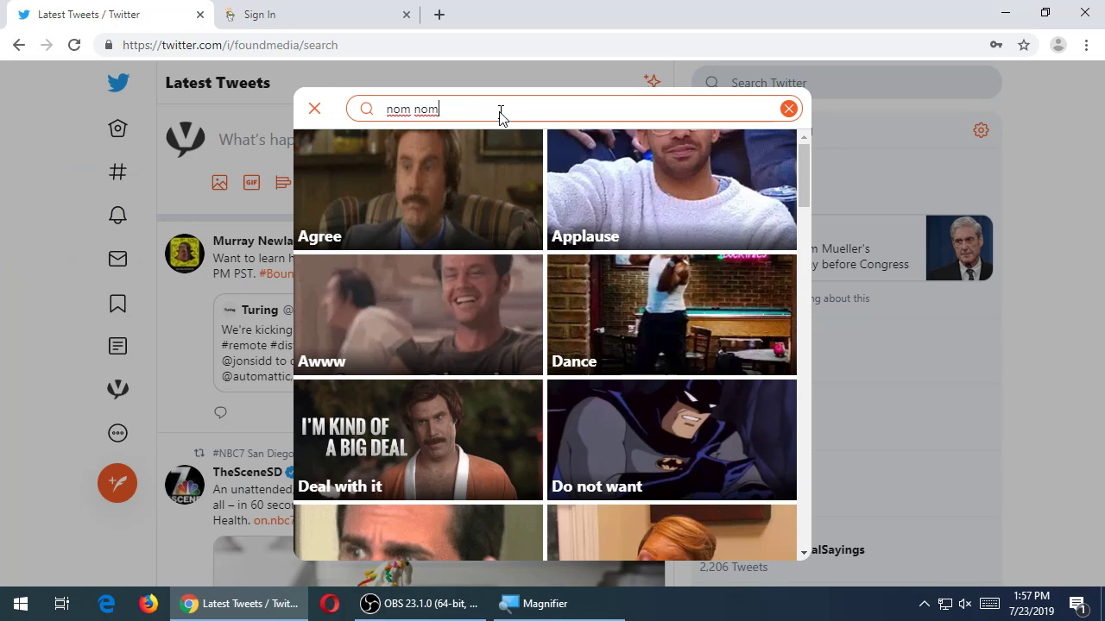
pyautogui.press('Return')
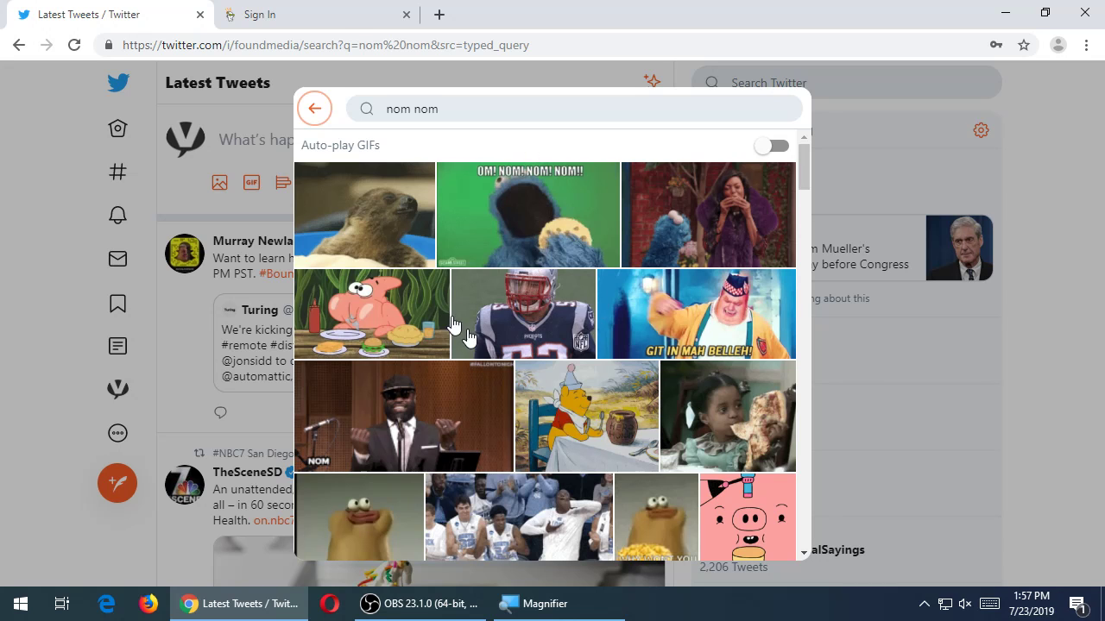
pyautogui.scroll(-3, 652, 295)
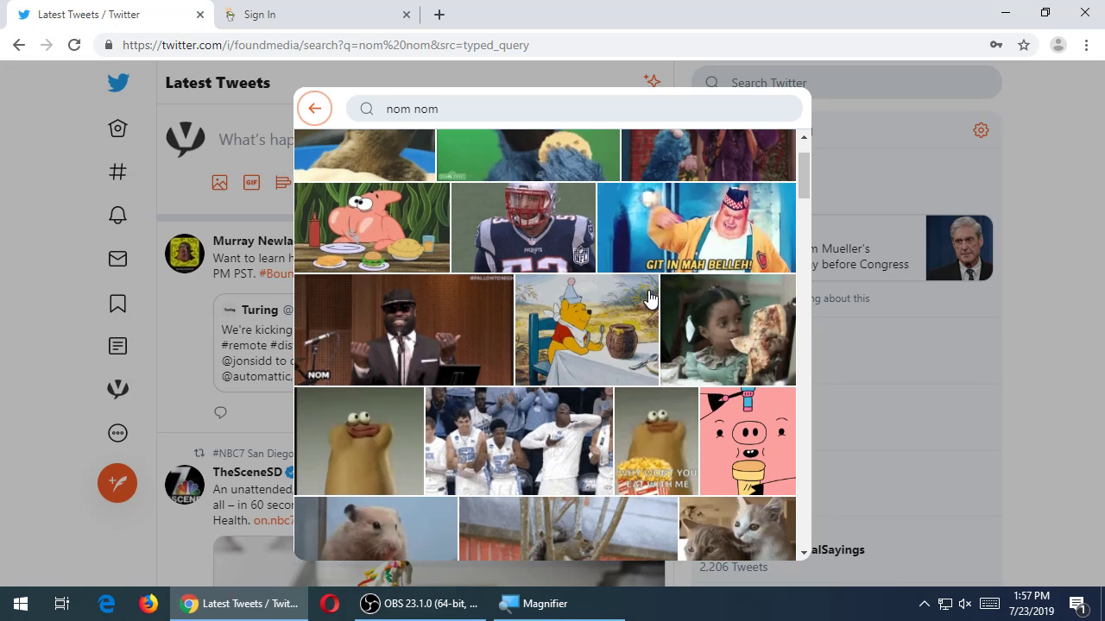
pyautogui.scroll(-1, 652, 295)
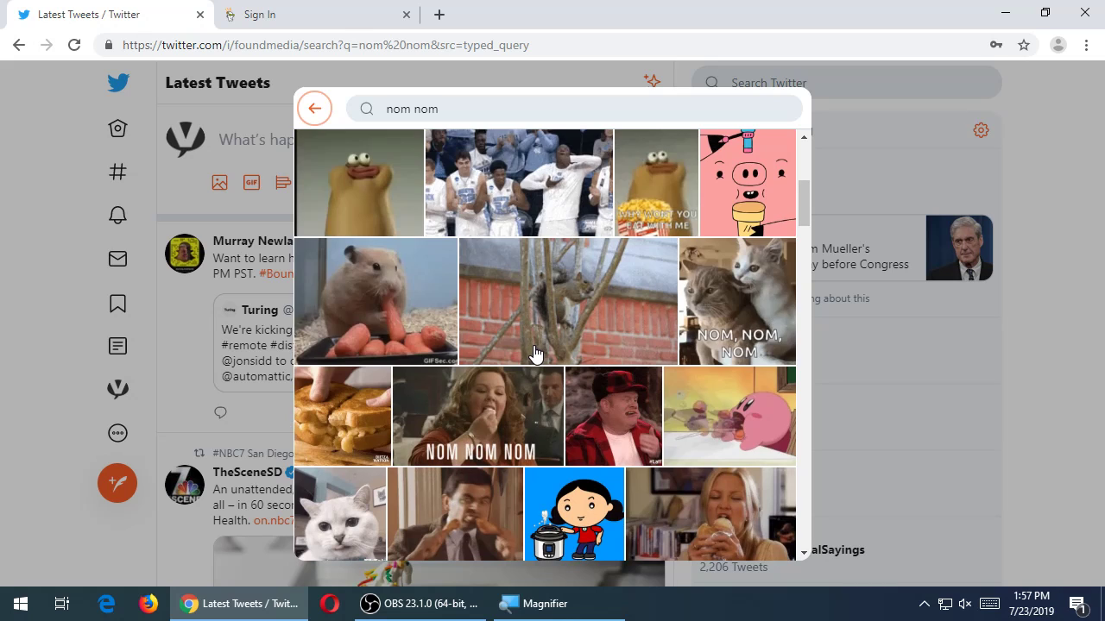
pyautogui.scroll(-3, 538, 357)
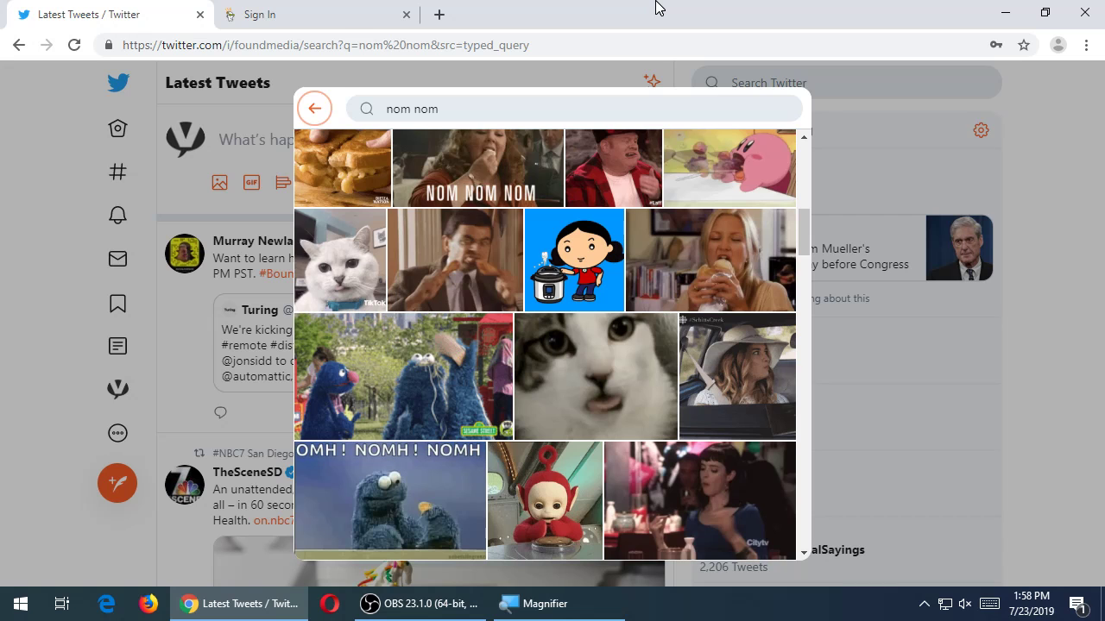
pyautogui.scroll(-4, 708, 268)
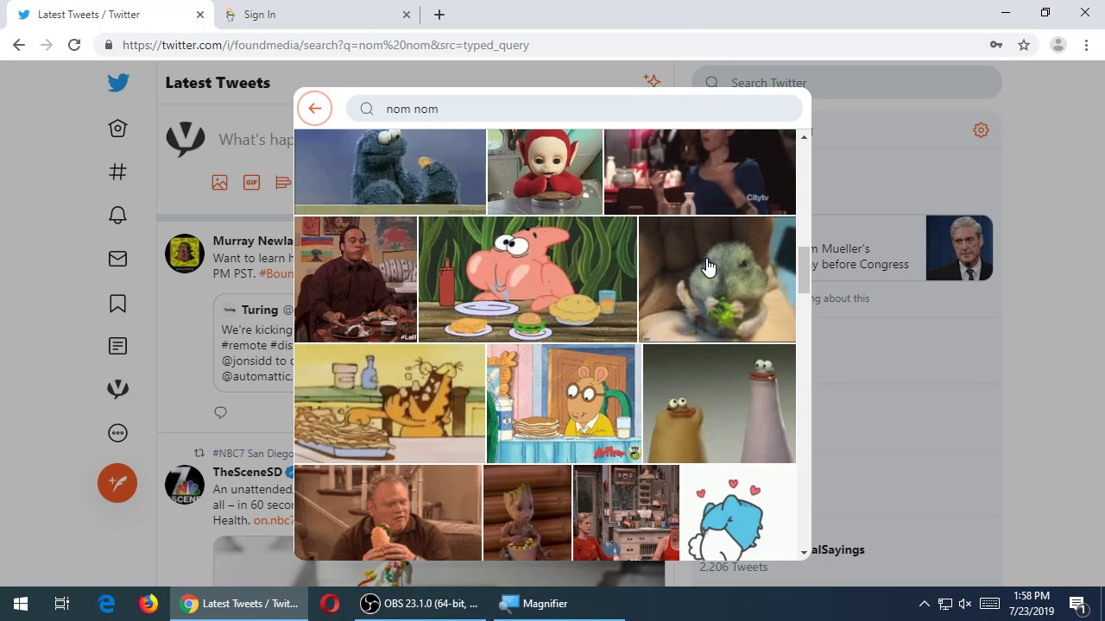
pyautogui.scroll(1, 604, 311)
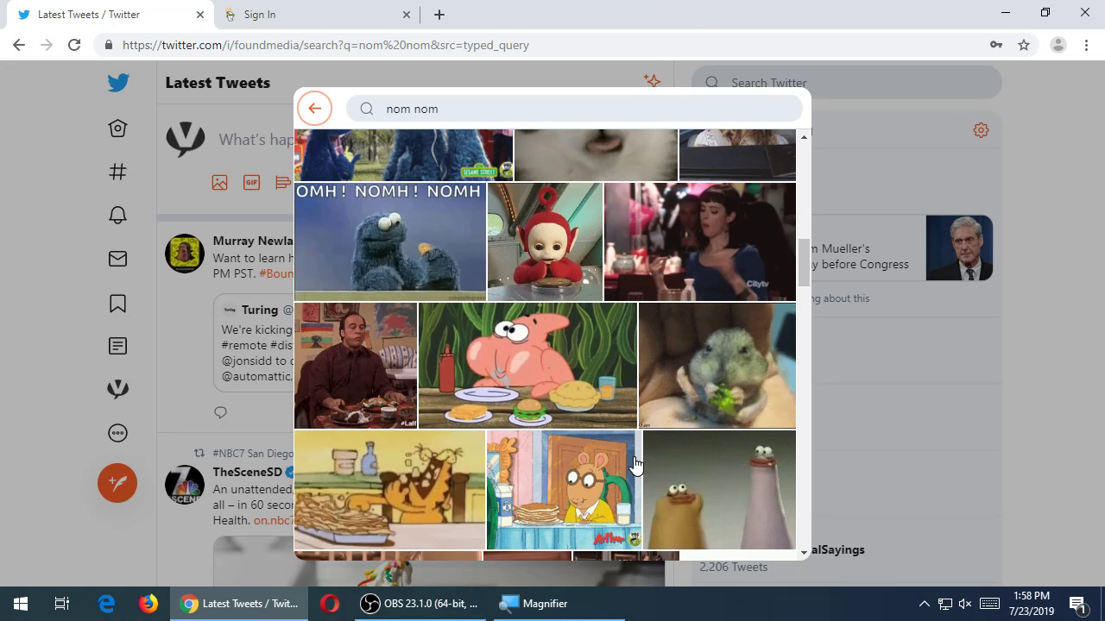
pyautogui.scroll(4, 634, 462)
# Step: Search GIFs for 'elegant dining' and preview the black-and-white woman-in-striped-hat GIF
pyautogui.moveTo(547, 109); pyautogui.dragTo(345, 101)
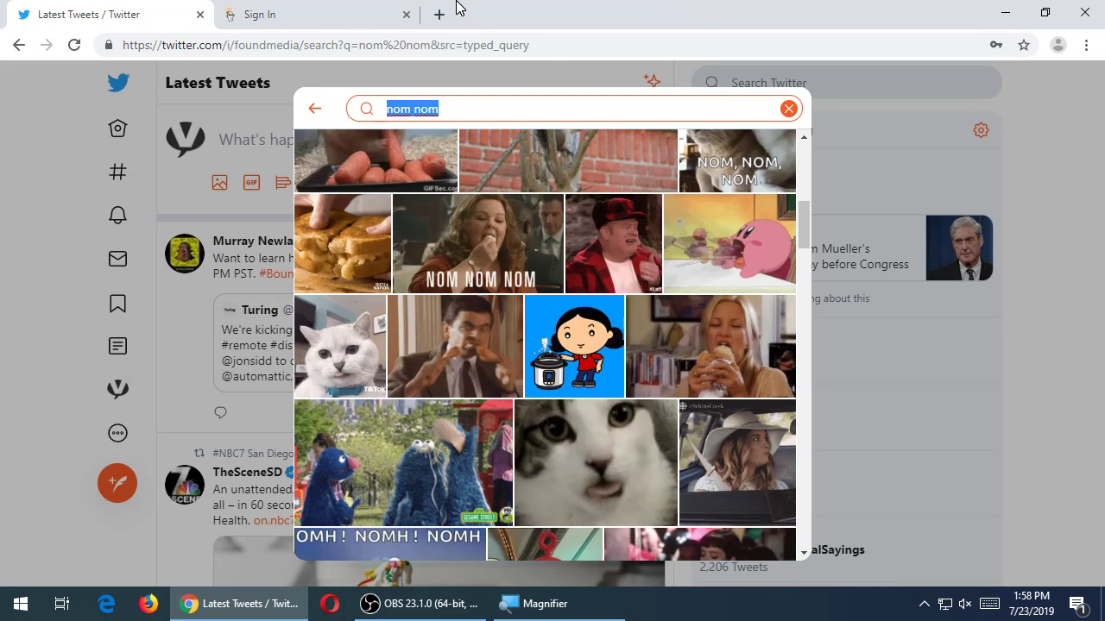
pyautogui.write('elegant dining')
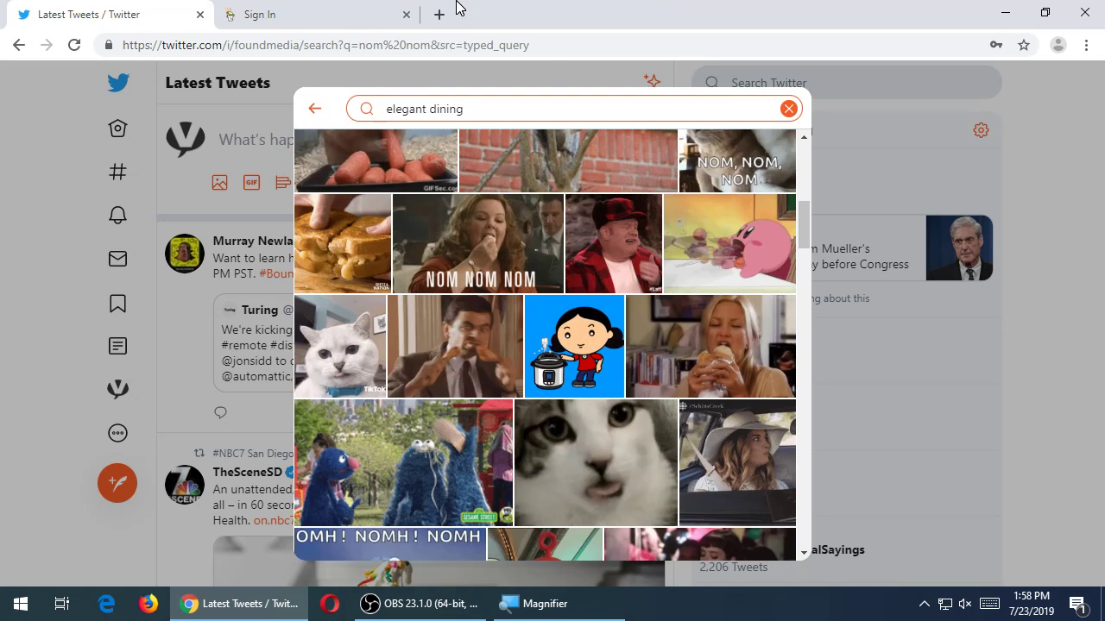
pyautogui.press('Return')
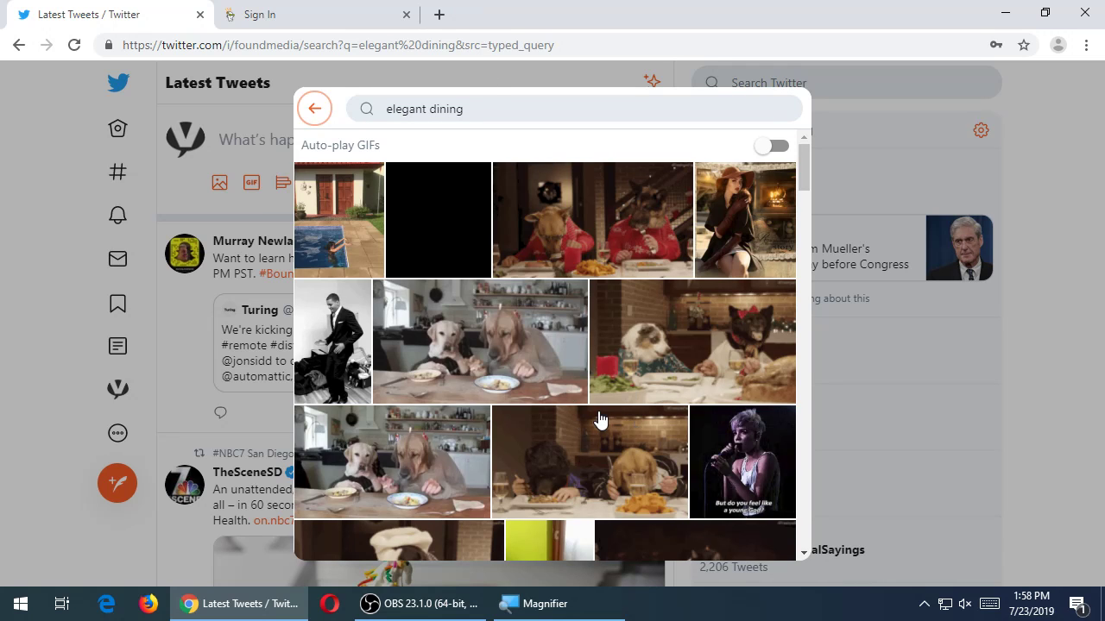
pyautogui.scroll(-1, 600, 416)
pyautogui.scroll(-4, 601, 412)
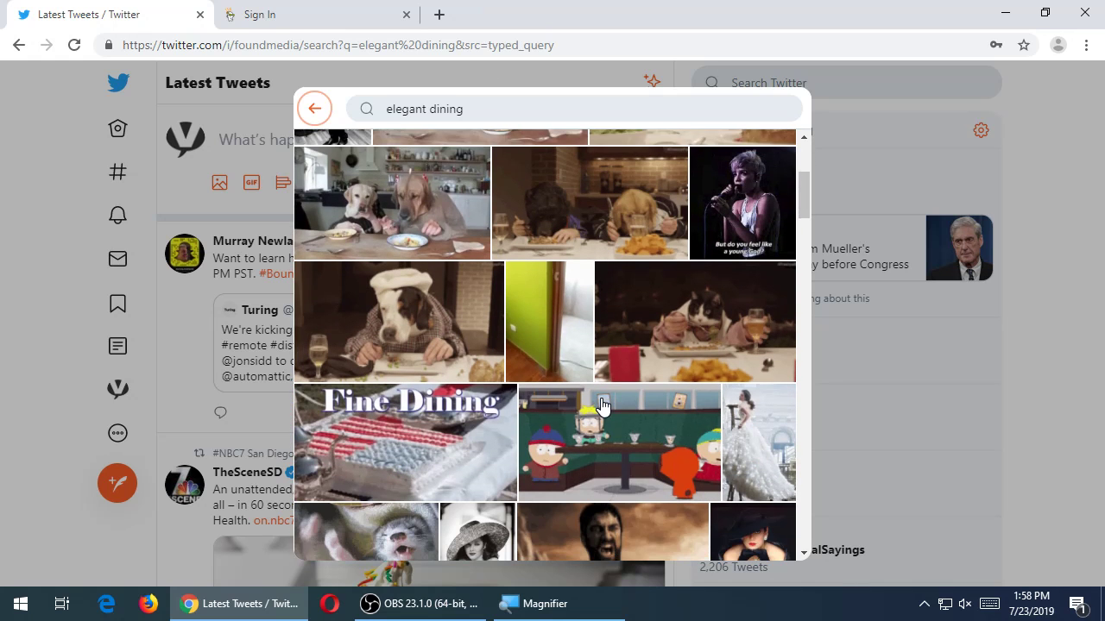
pyautogui.scroll(-2, 602, 401)
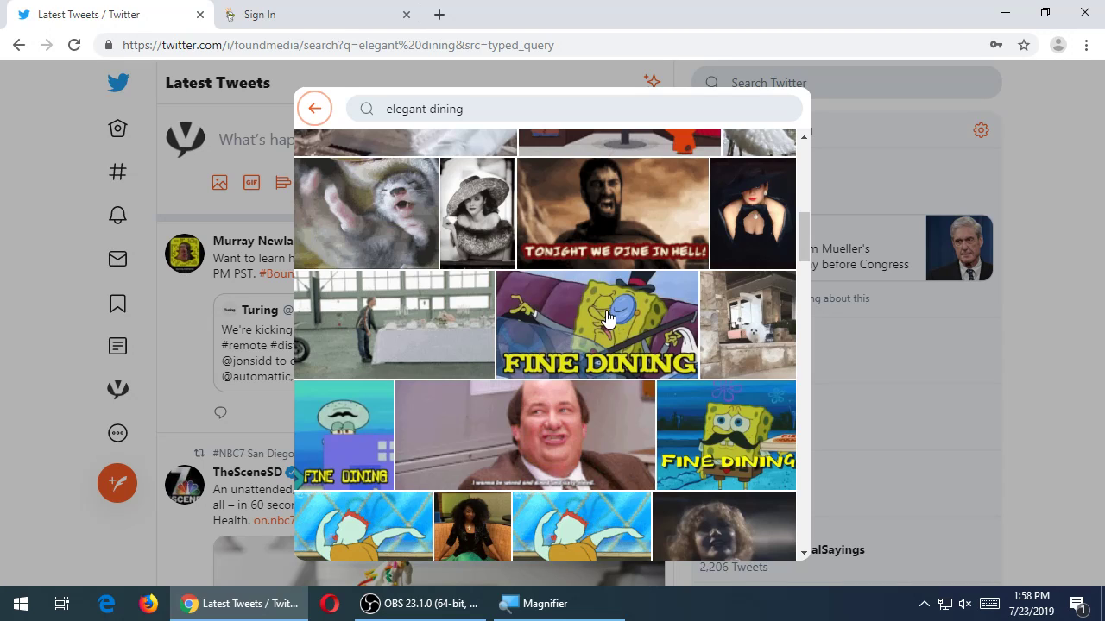
pyautogui.click(505, 252)
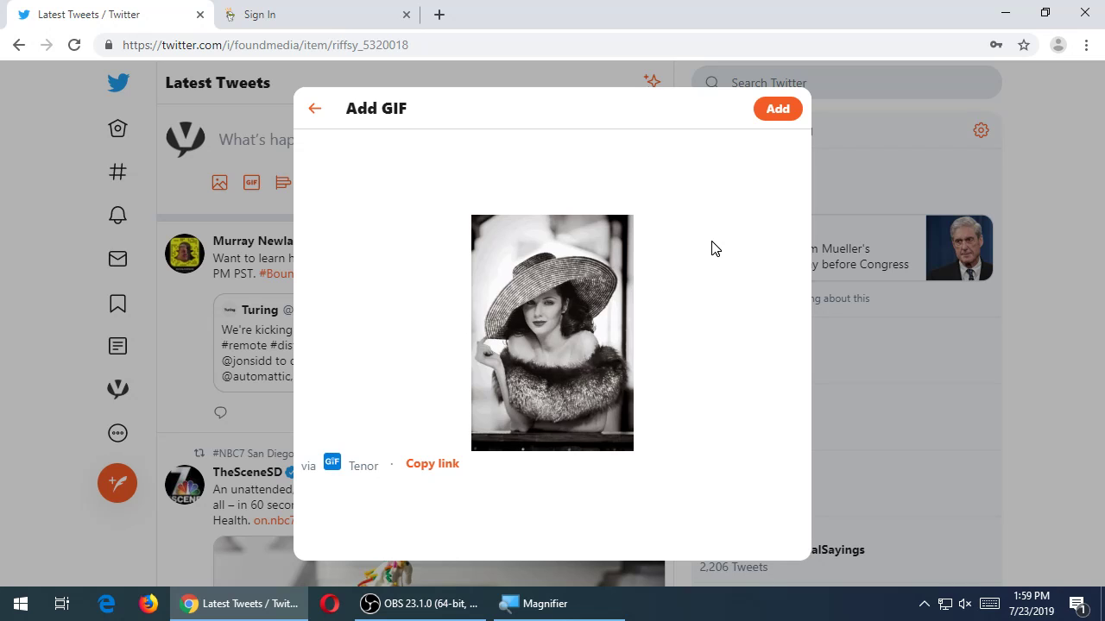
# Step: Attach the woman-in-hat GIF and insert an empty line above the tweet text
pyautogui.click(777, 109)
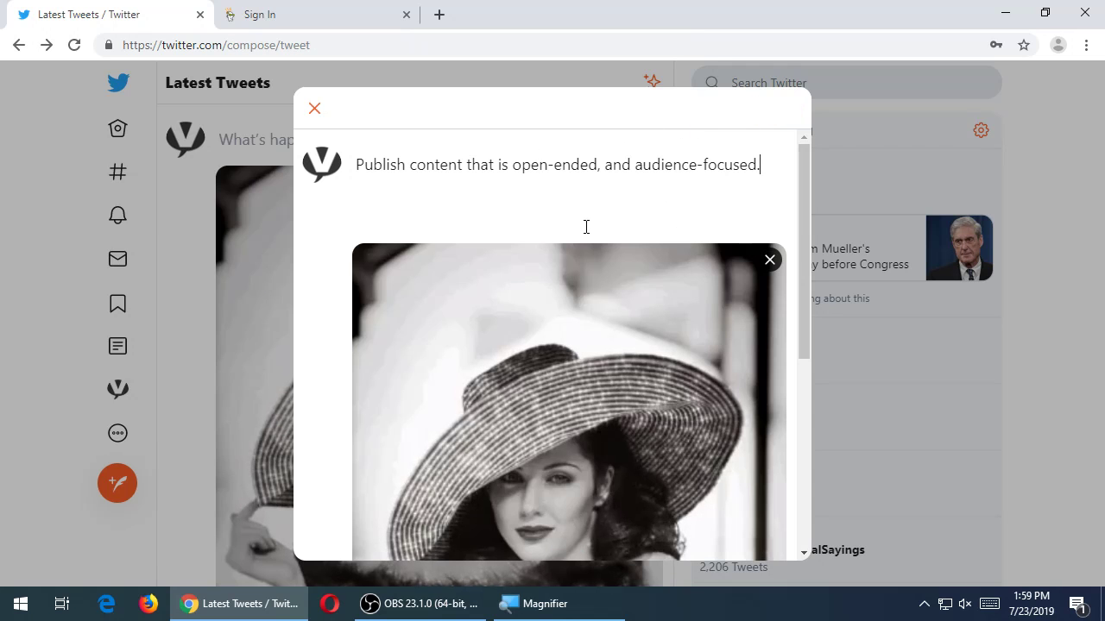
pyautogui.press('Return')
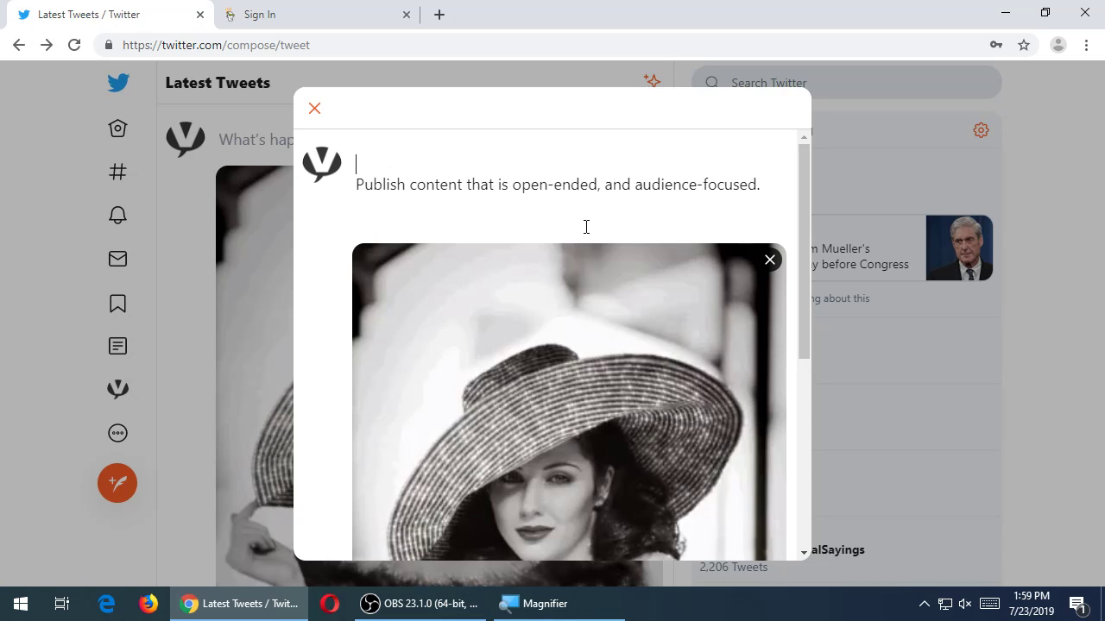
# Step: Remove the attached GIF from the draft and adjust the selection within its text
pyautogui.click(767, 262)
pyautogui.click(510, 183)
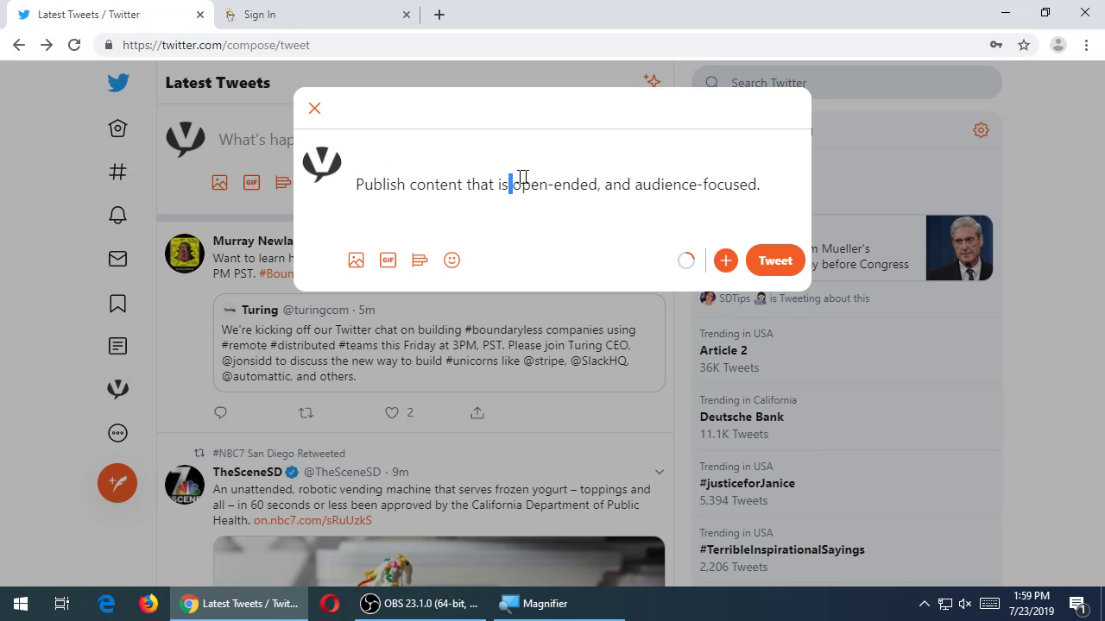
pyautogui.moveTo(529, 183)
pyautogui.mouseDown()
pyautogui.moveTo(572, 183)
pyautogui.moveTo(530, 184)
pyautogui.mouseUp()
pyautogui.click(609, 183)
pyautogui.click(564, 204)
# Step: Delete the draft text, start a poll with question 'hgfhgfhgf', then close the compose window
pyautogui.moveTo(777, 197); pyautogui.dragTo(302, 184)
pyautogui.press('BackSpace')
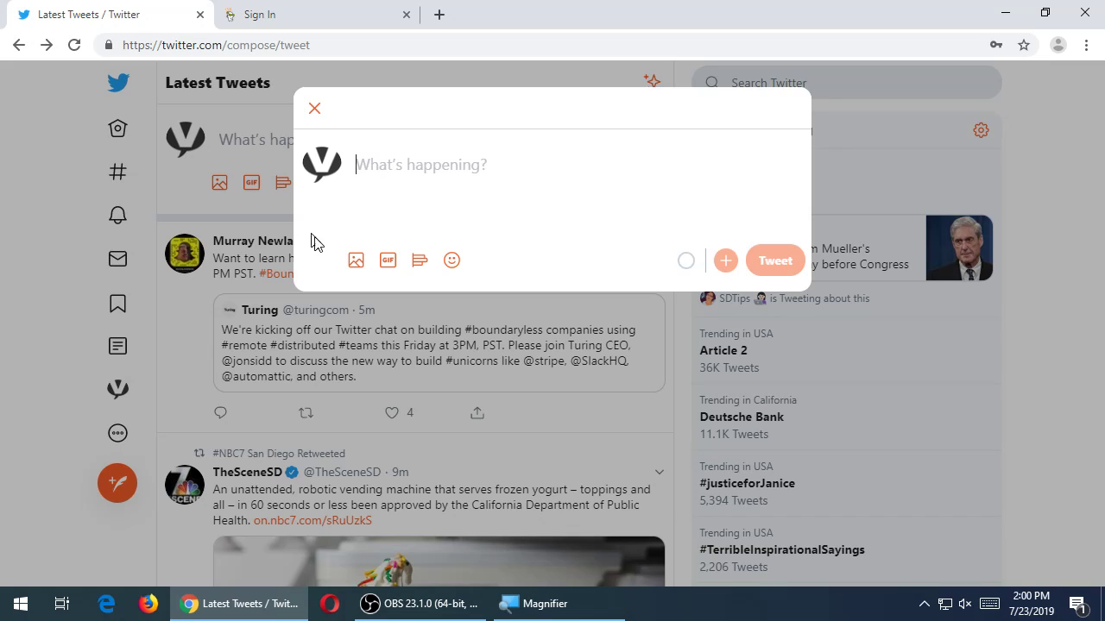
pyautogui.click(420, 260)
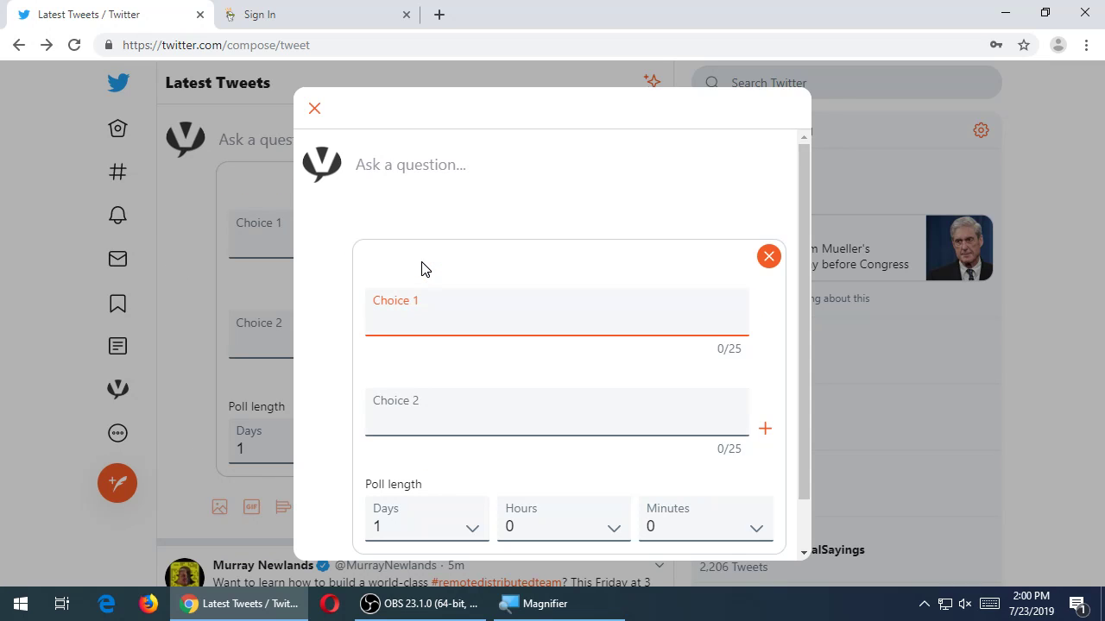
pyautogui.click(406, 169)
pyautogui.write('hgfhgfhgf')
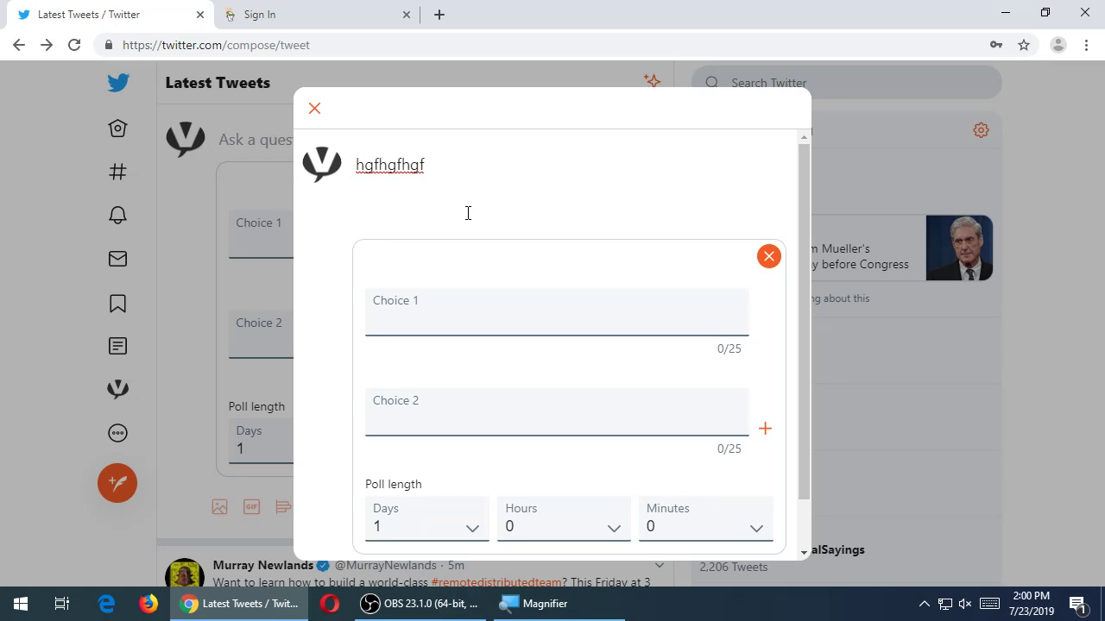
pyautogui.click(1059, 172)
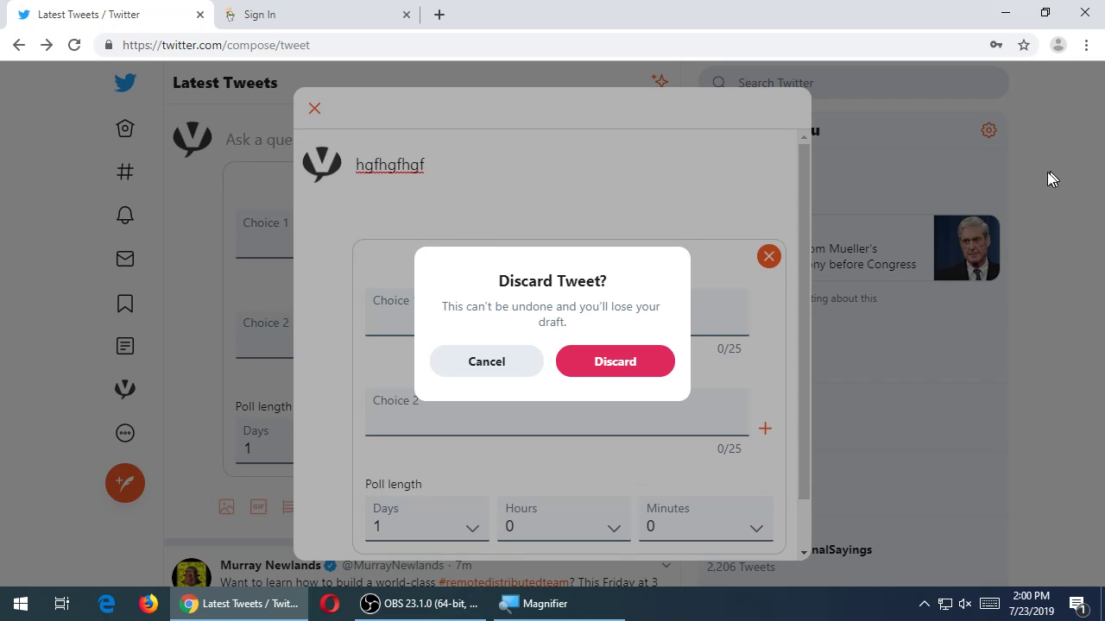
# Step: Discard the unfinished tweet and open the first tweet author's profile in a background tab
pyautogui.click(606, 365)
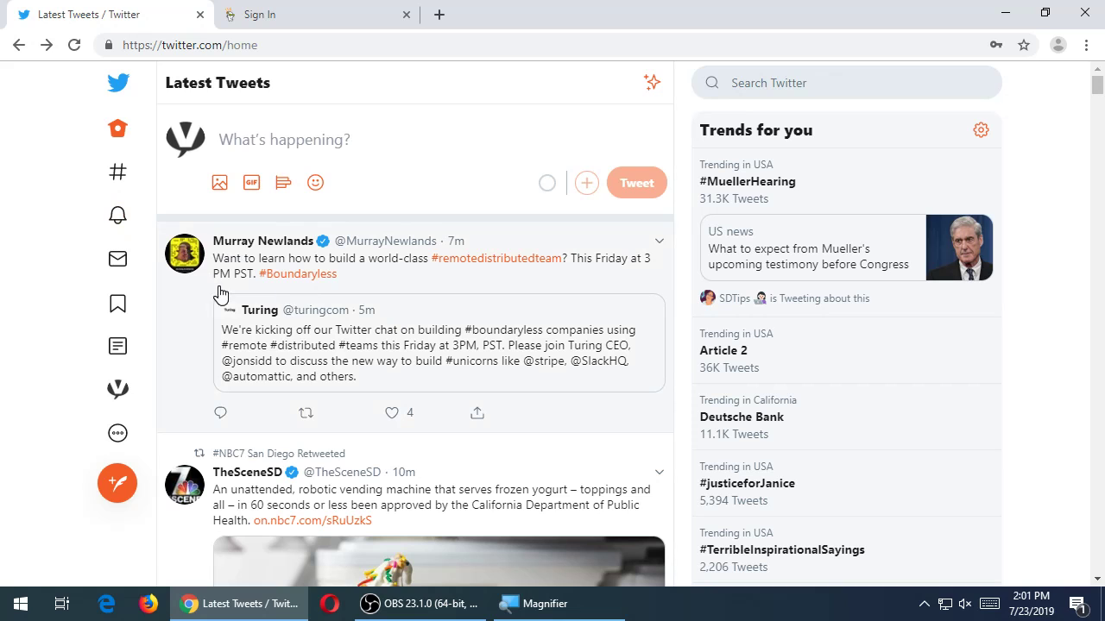
pyautogui.middleClick(173, 267)
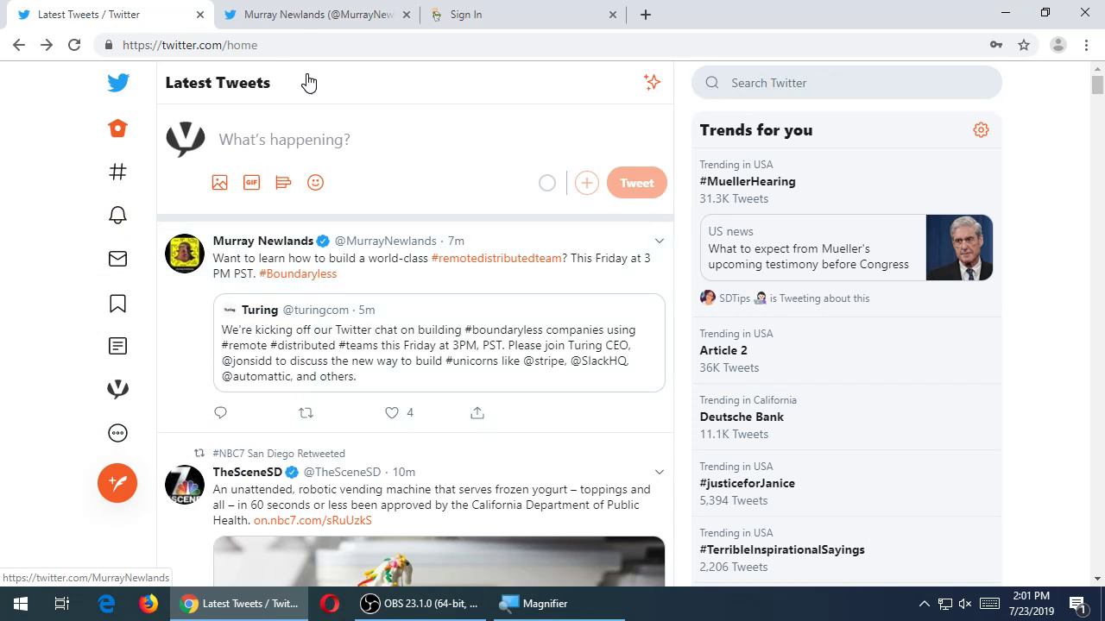
# Step: Browse the author's profile in its tab, then open an account from the You might like panel
pyautogui.click(316, 14)
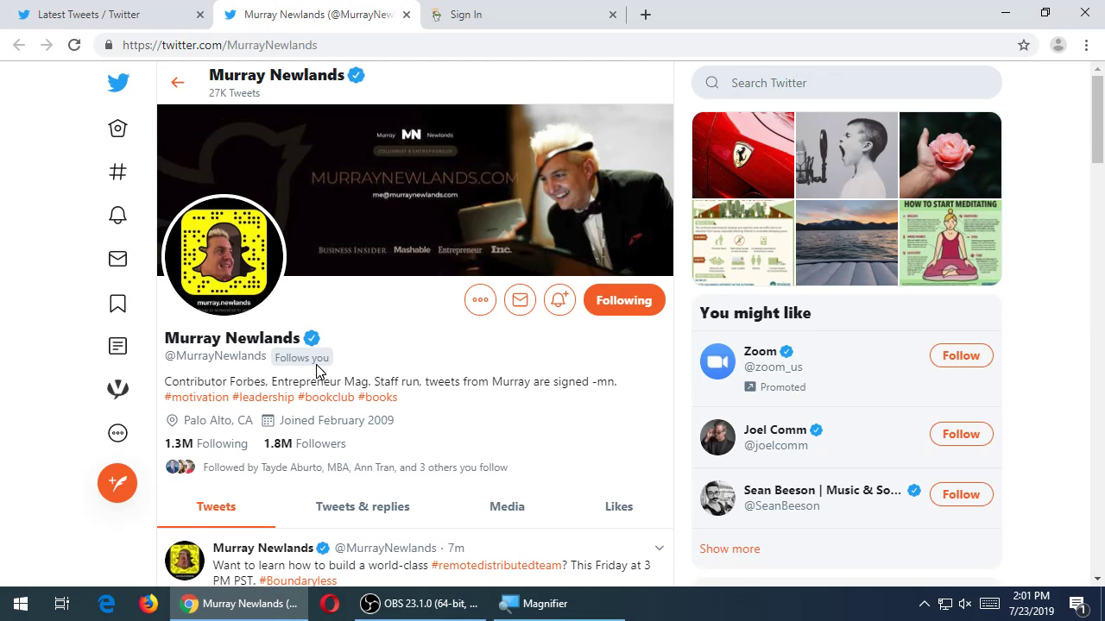
pyautogui.scroll(-8, 319, 369)
pyautogui.scroll(1, 327, 355)
pyautogui.scroll(5, 327, 355)
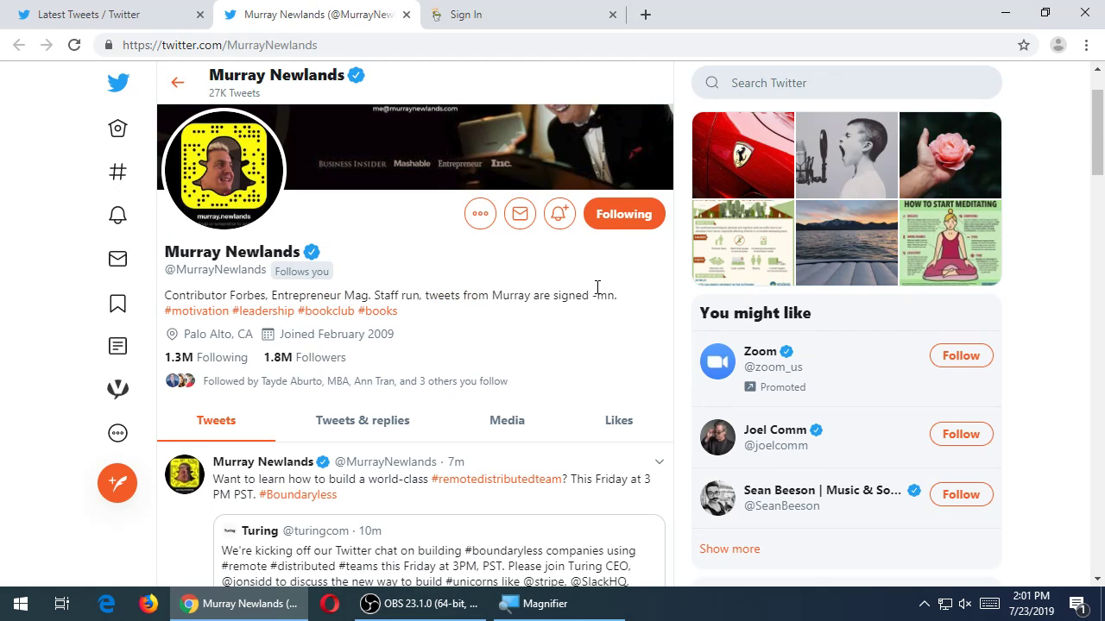
pyautogui.scroll(-2, 596, 294)
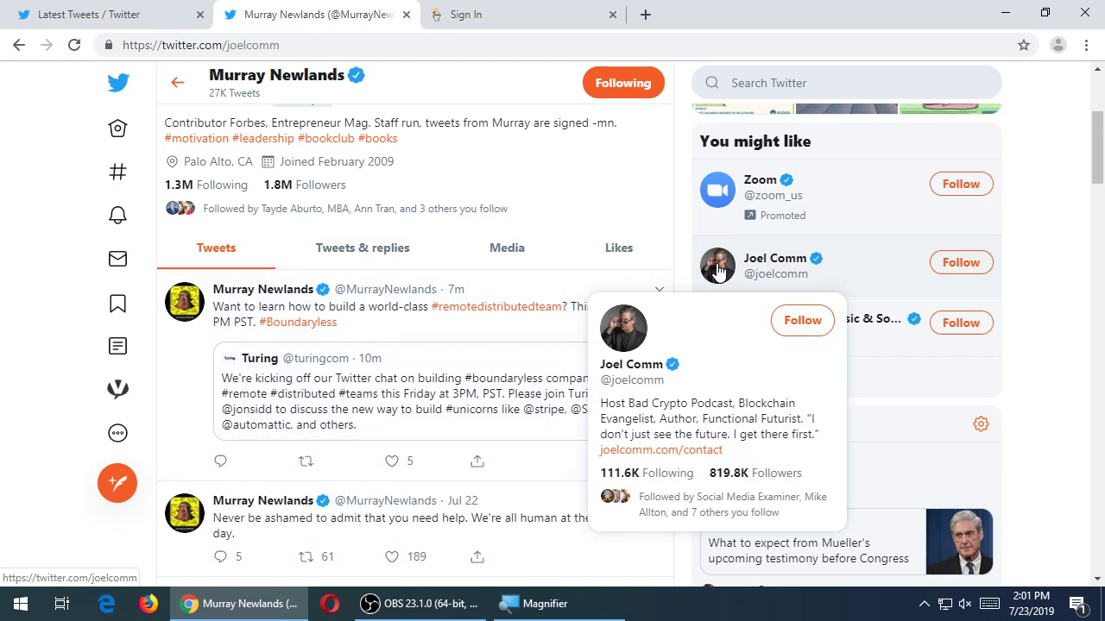
pyautogui.click(717, 270)
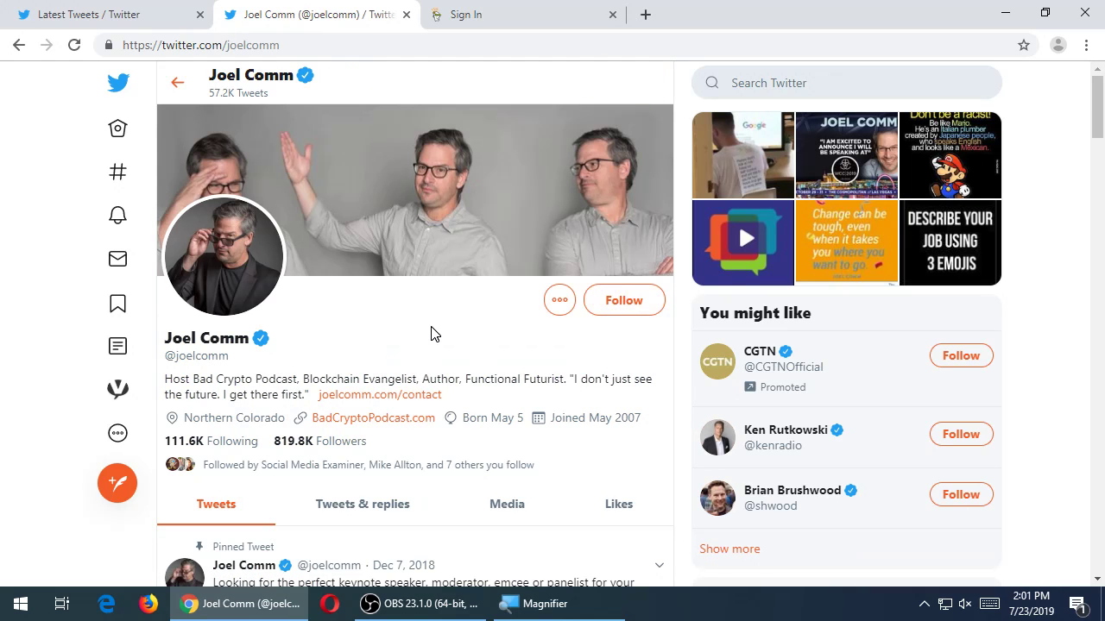
# Step: Scroll the suggested account's timeline and open a recent tweet's photo full size
pyautogui.scroll(-3, 509, 333)
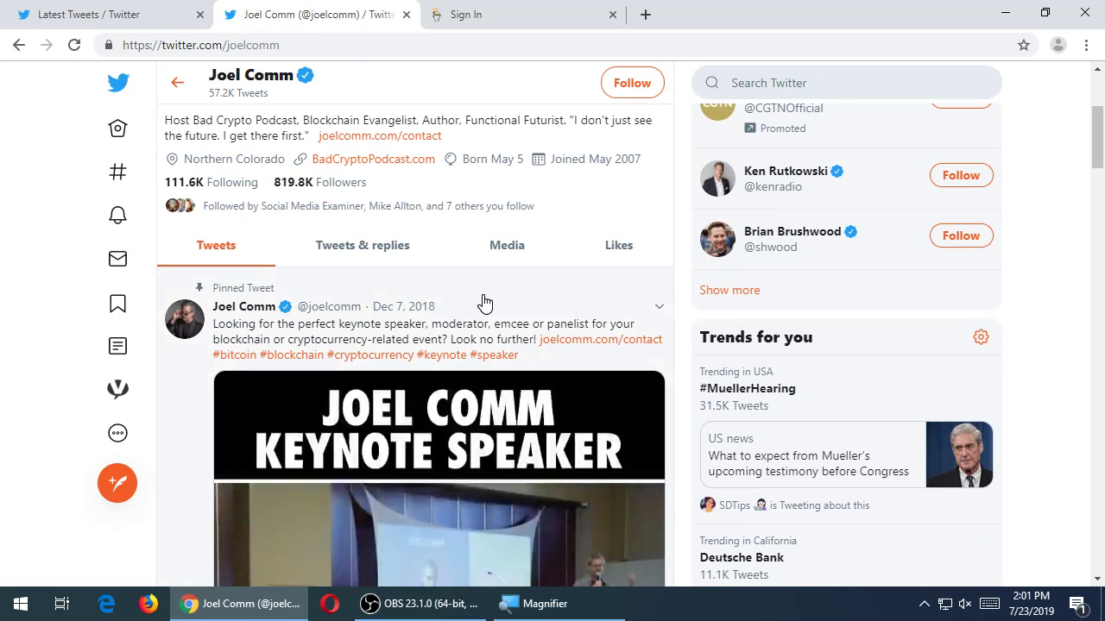
pyautogui.scroll(-2, 397, 285)
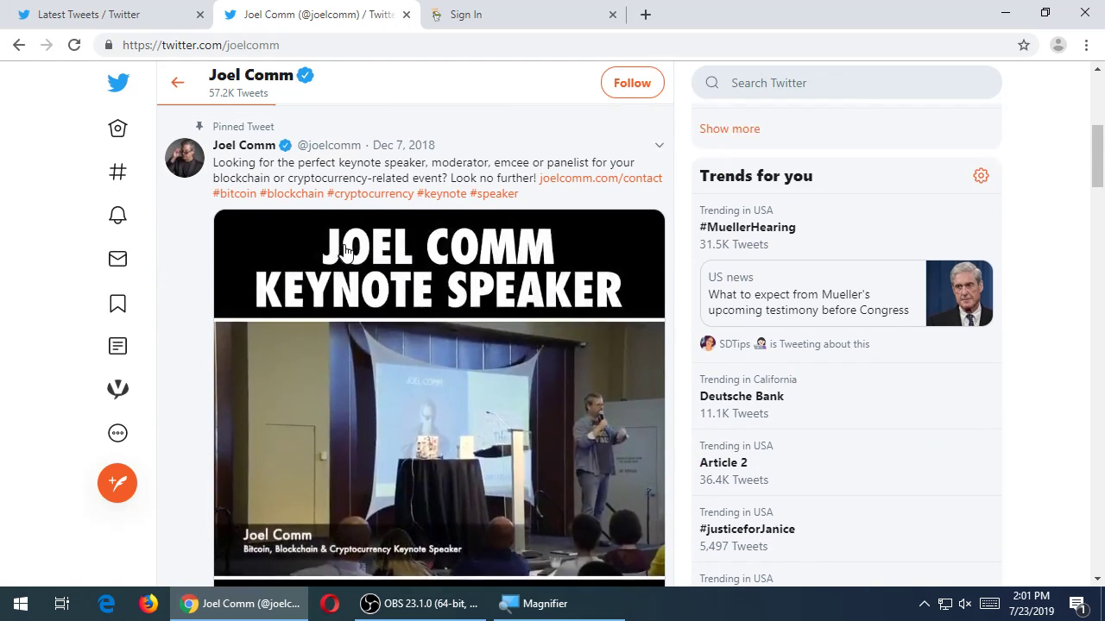
pyautogui.scroll(2, 345, 251)
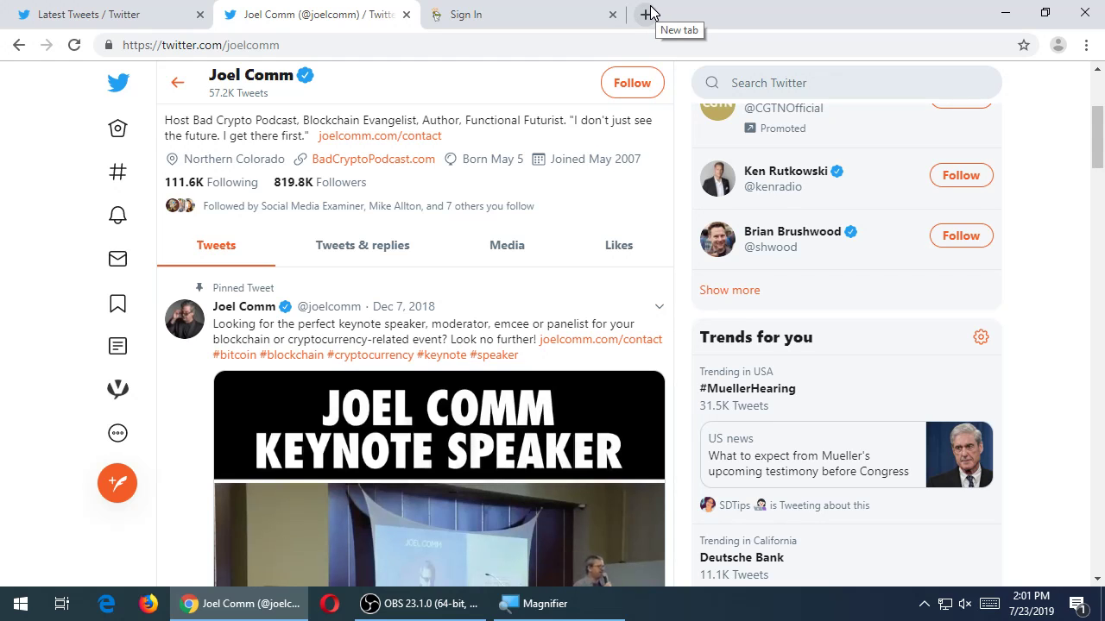
pyautogui.scroll(-7, 567, 287)
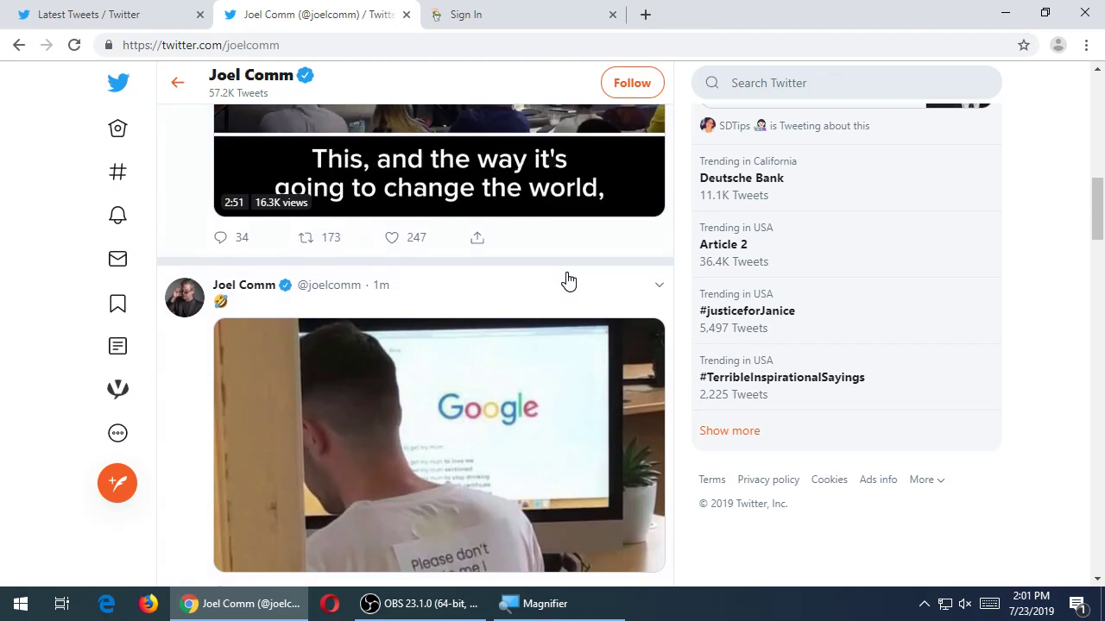
pyautogui.scroll(-3, 567, 287)
pyautogui.click(468, 226)
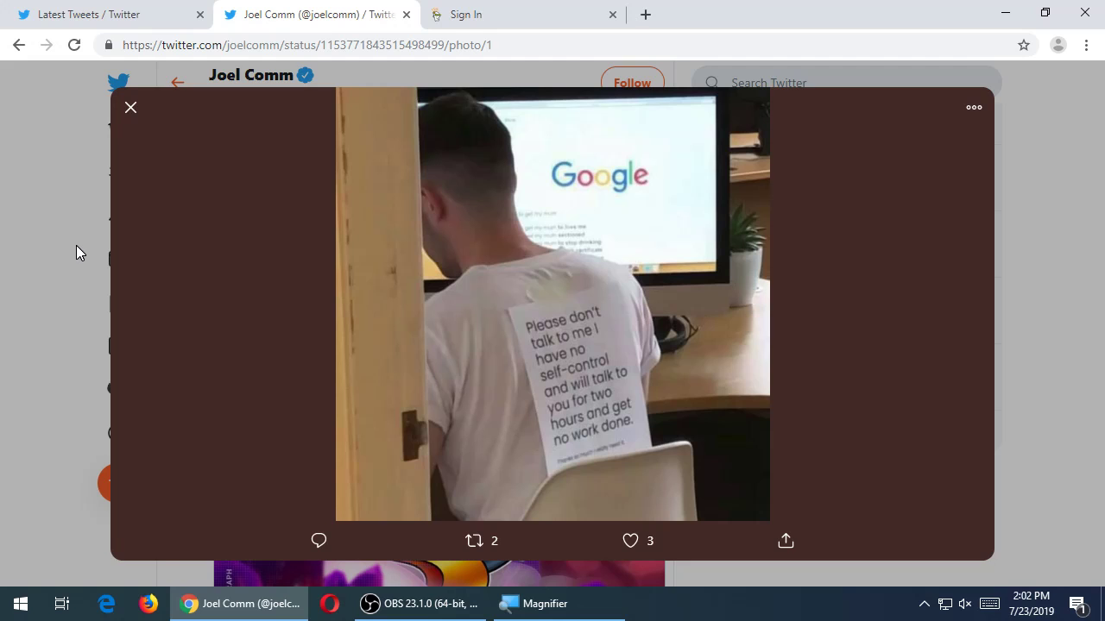
# Step: Close the photo viewer to return to the recommended account's timeline
pyautogui.click(76, 245)
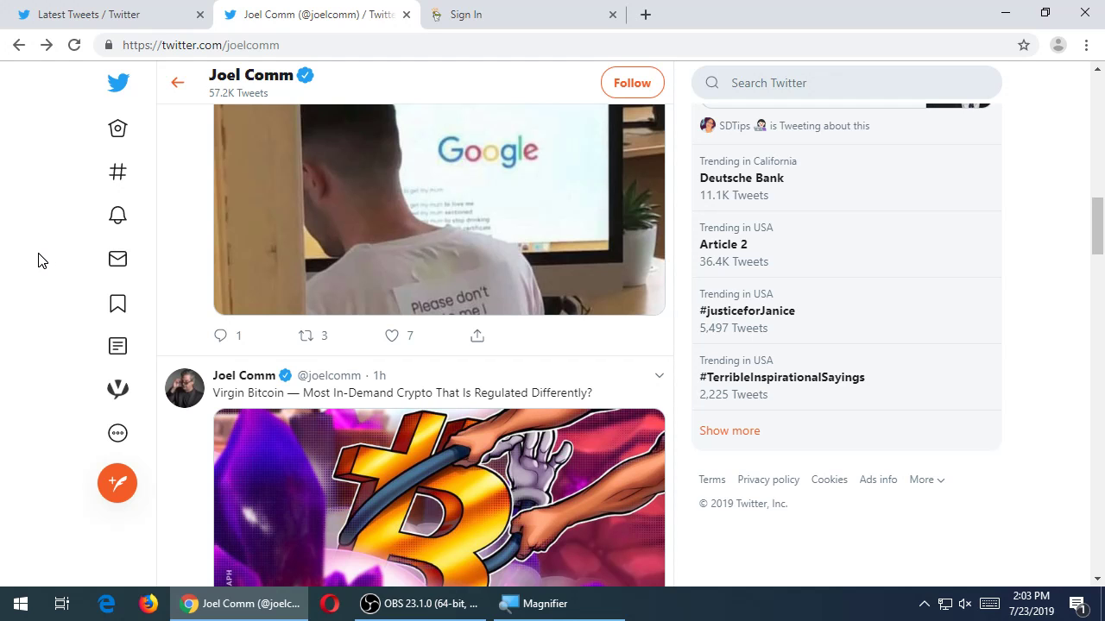
# Step: Scroll down the profile timeline, then go to Twitter's Explore page with its trends
pyautogui.scroll(-5, 99, 324)
pyautogui.scroll(-7, 95, 320)
pyautogui.scroll(-6, 359, 402)
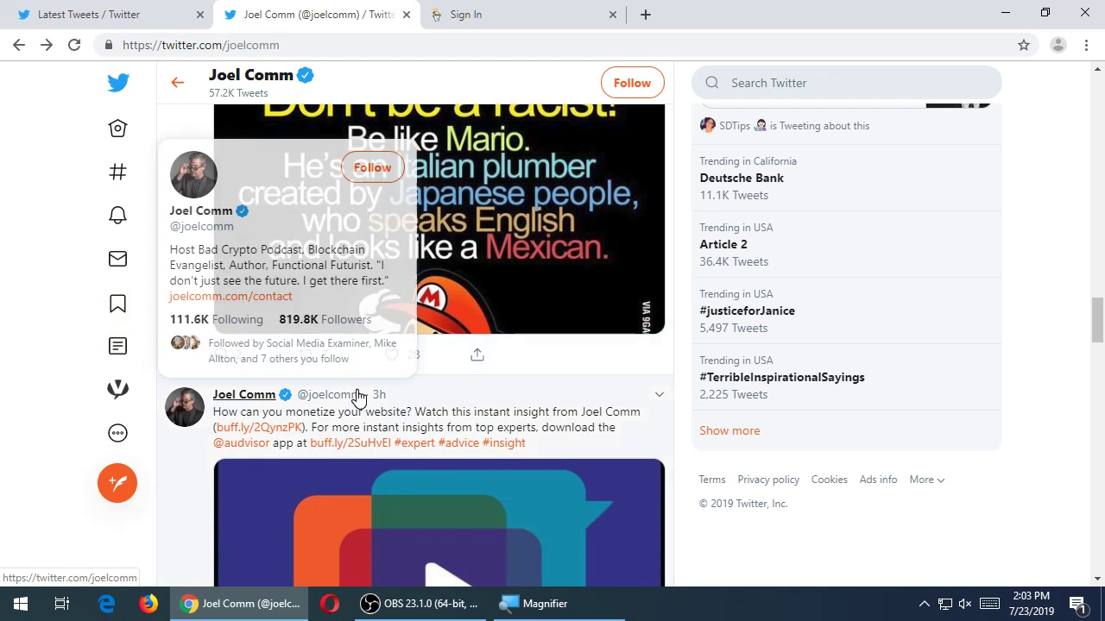
pyautogui.scroll(-3, 359, 396)
pyautogui.scroll(-3, 361, 393)
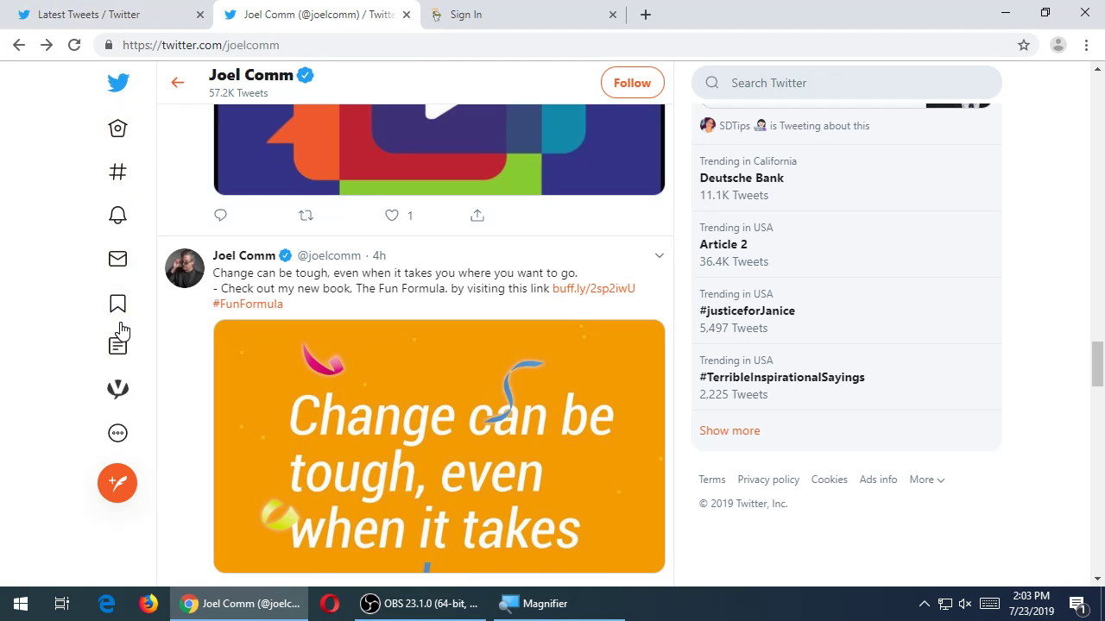
pyautogui.click(115, 182)
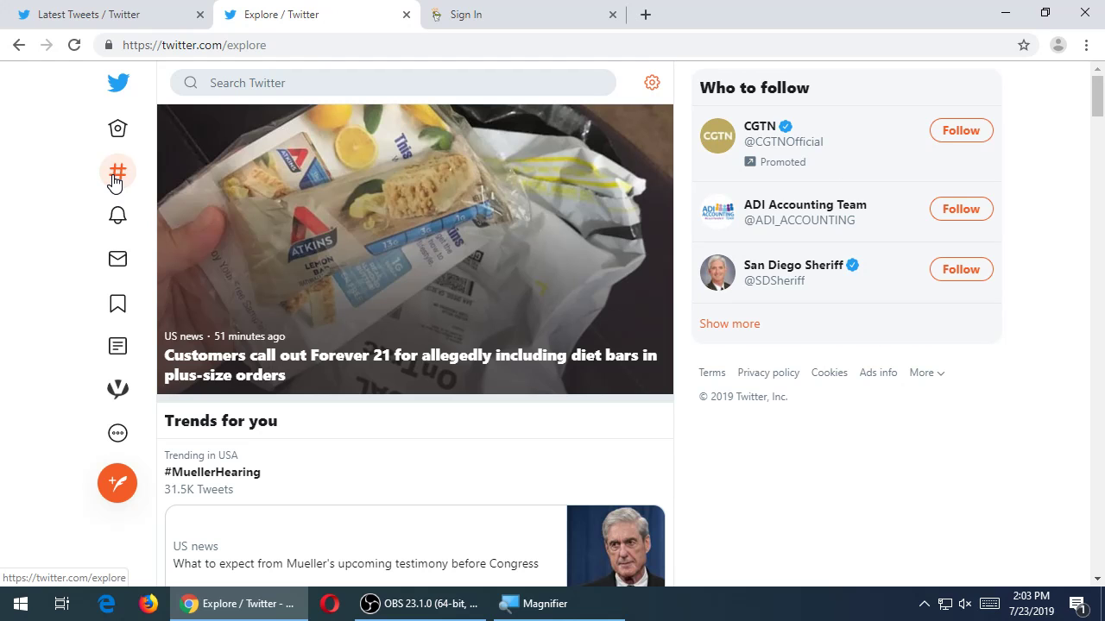
# Step: Scroll the Explore feed and open the #TacoTuesday search results
pyautogui.scroll(-1, 115, 182)
pyautogui.scroll(-1, 404, 373)
pyautogui.scroll(-4, 415, 380)
pyautogui.scroll(-1, 287, 330)
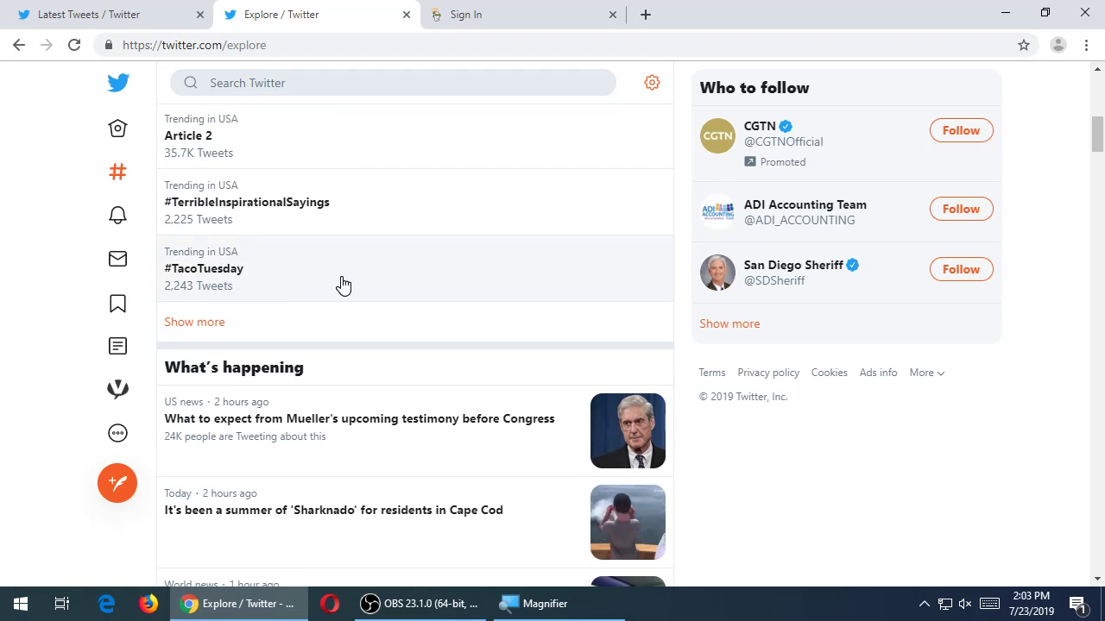
pyautogui.click(258, 293)
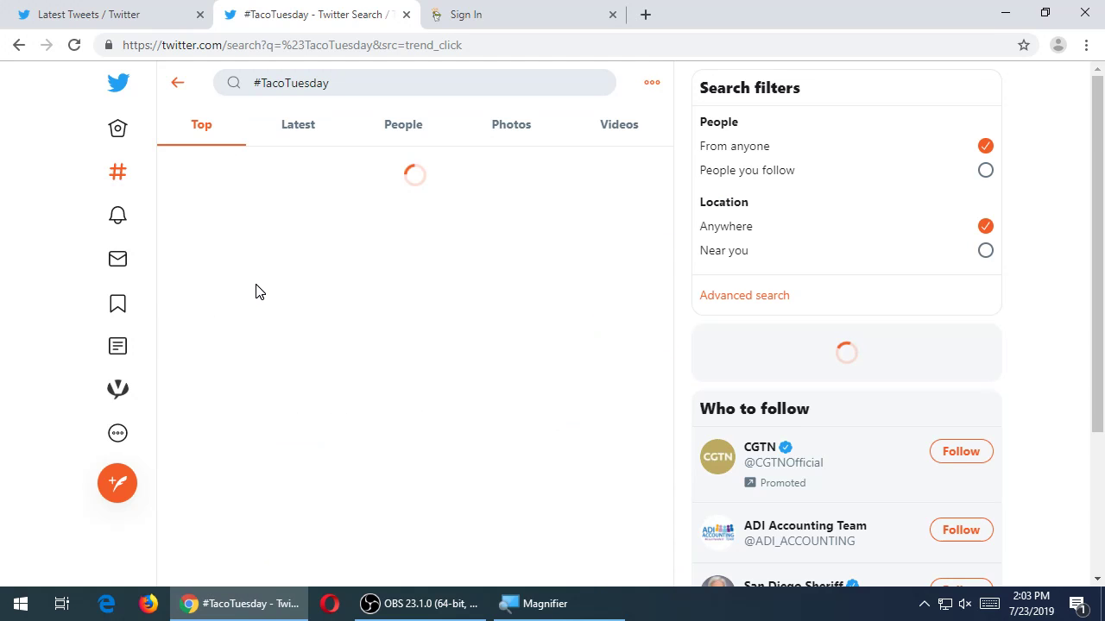
# Step: Compare the Latest, People and Photos results for #TacoTuesday, ending back on Latest
pyautogui.scroll(-5, 320, 352)
pyautogui.scroll(-10, 320, 528)
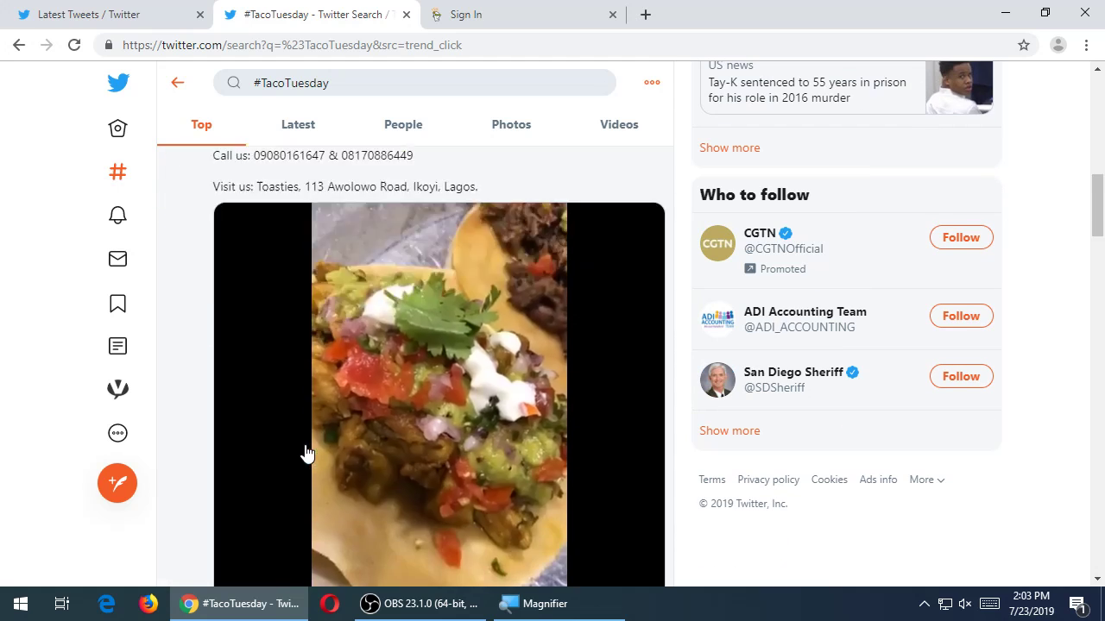
pyautogui.scroll(1, 334, 296)
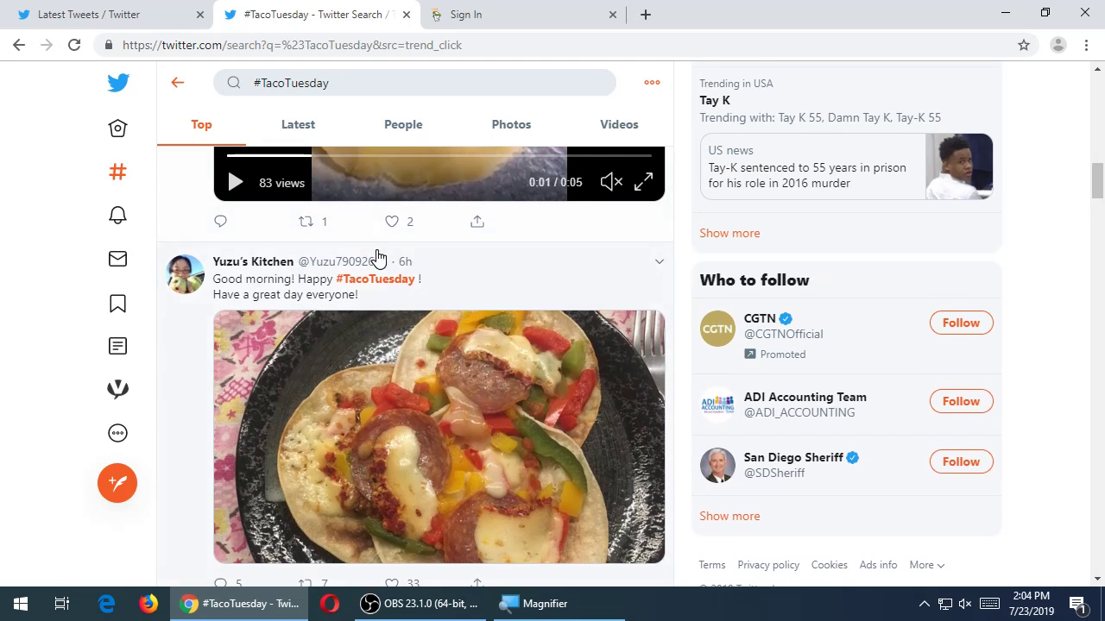
pyautogui.scroll(15, 377, 254)
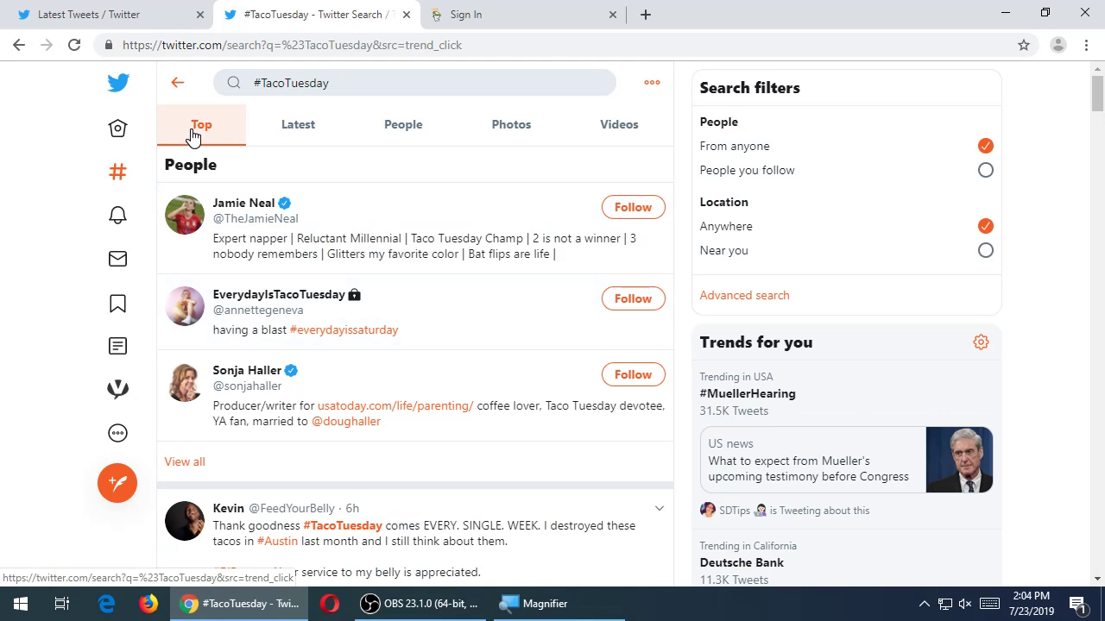
pyautogui.click(305, 126)
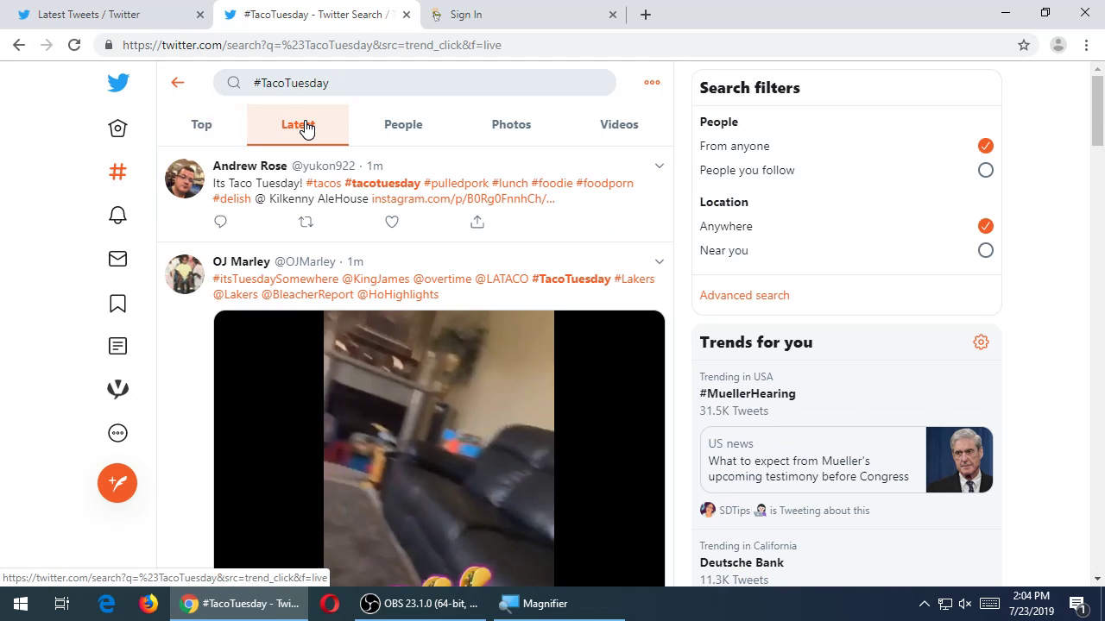
pyautogui.click(402, 141)
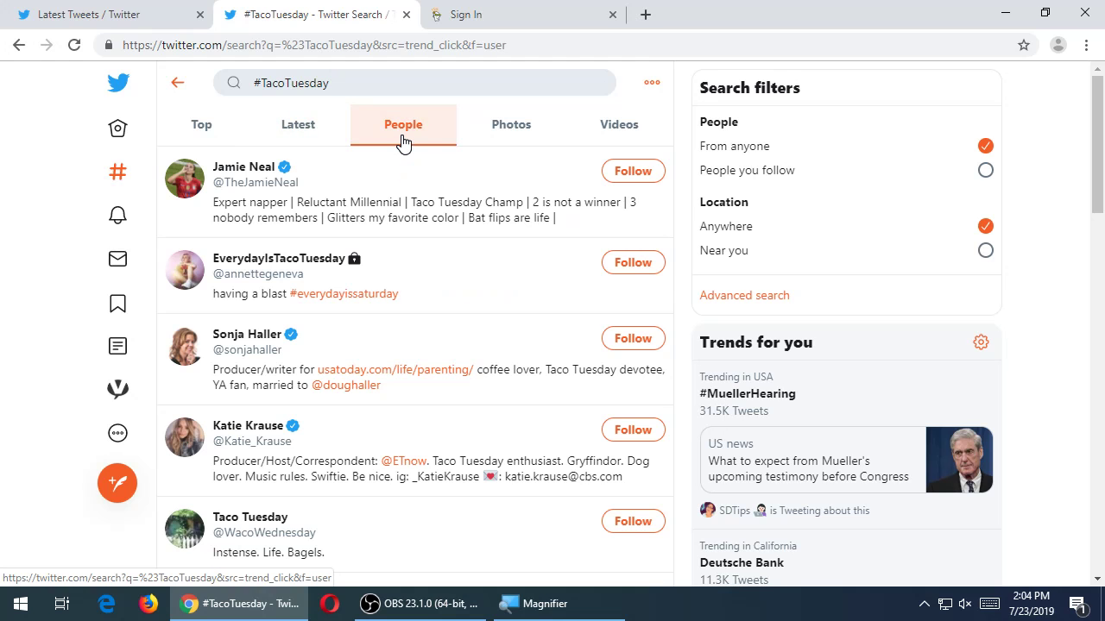
pyautogui.click(514, 138)
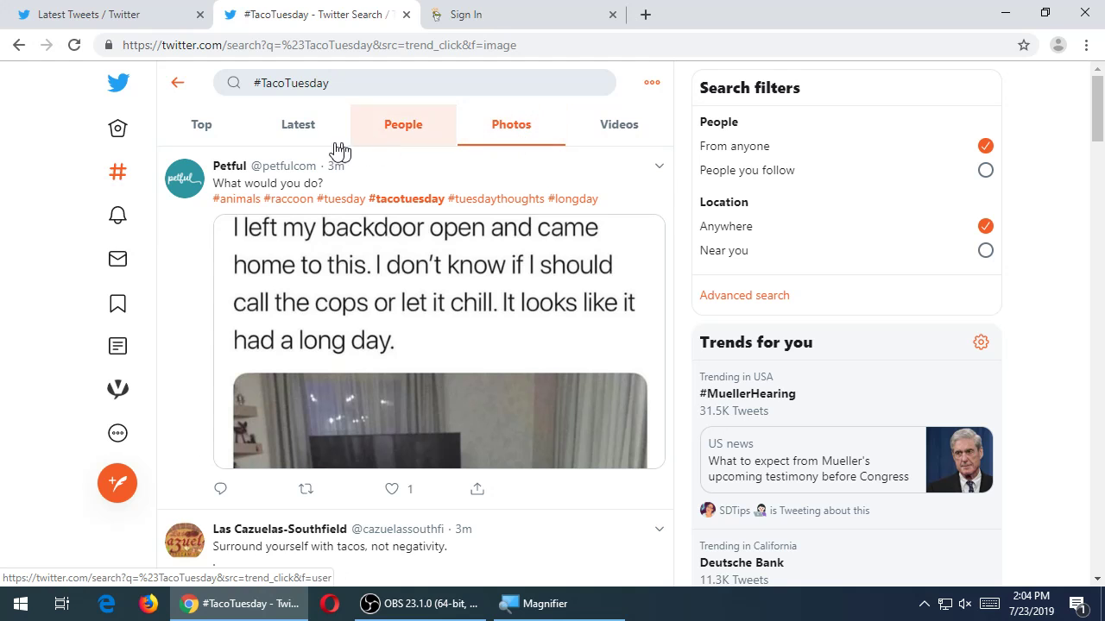
pyautogui.click(283, 139)
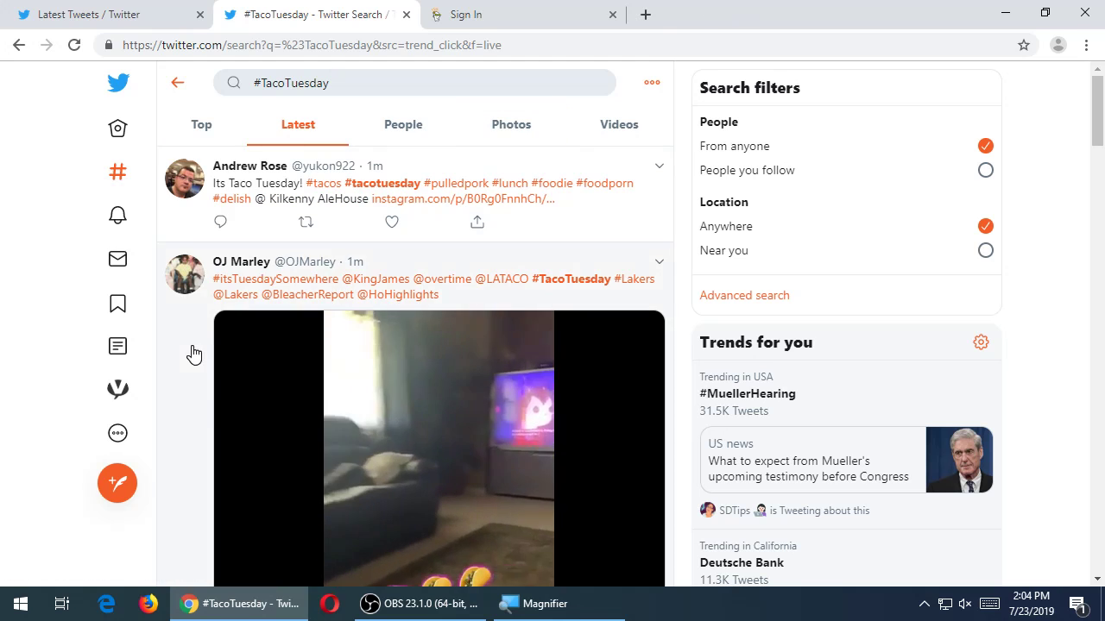
# Step: Scroll through the latest #TacoTuesday tweets
pyautogui.scroll(-8, 91, 395)
pyautogui.scroll(-3, 102, 388)
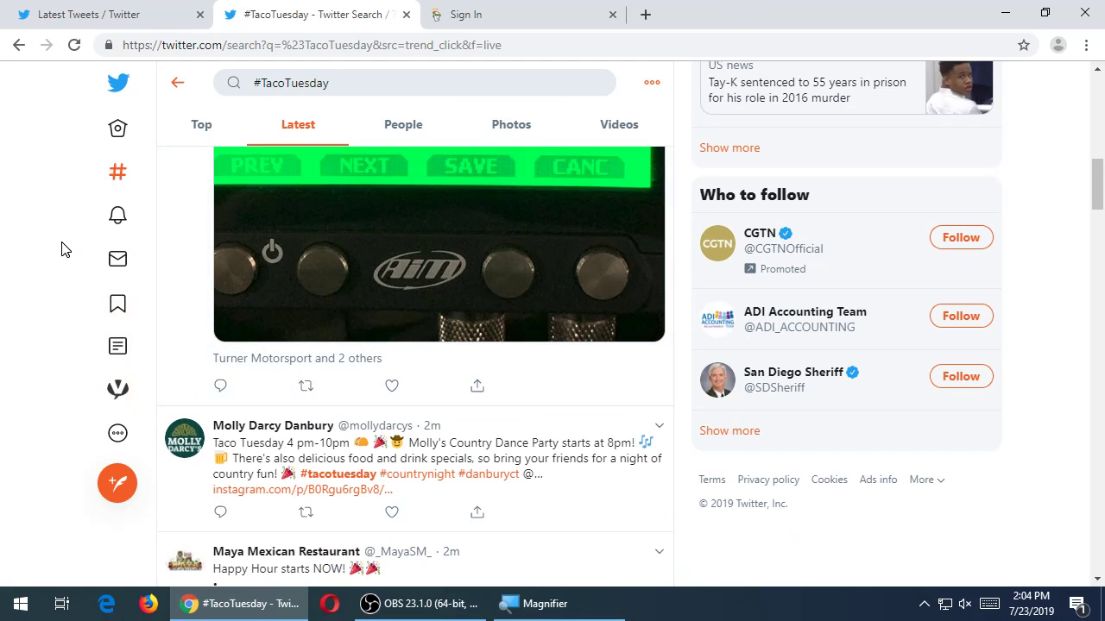
pyautogui.scroll(-6, 61, 249)
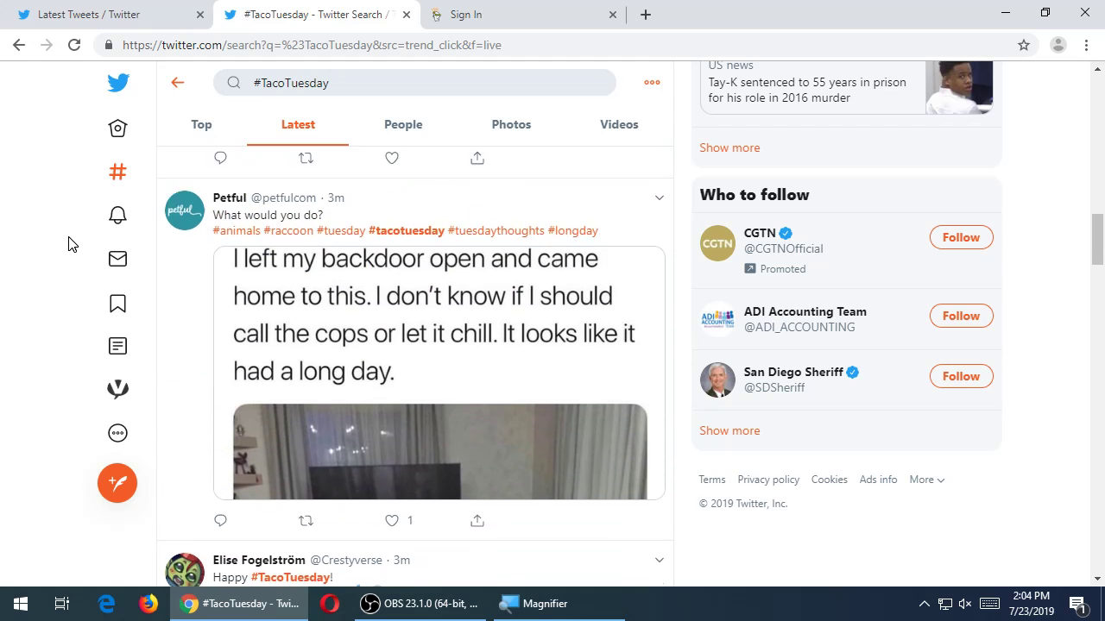
pyautogui.scroll(-5, 69, 244)
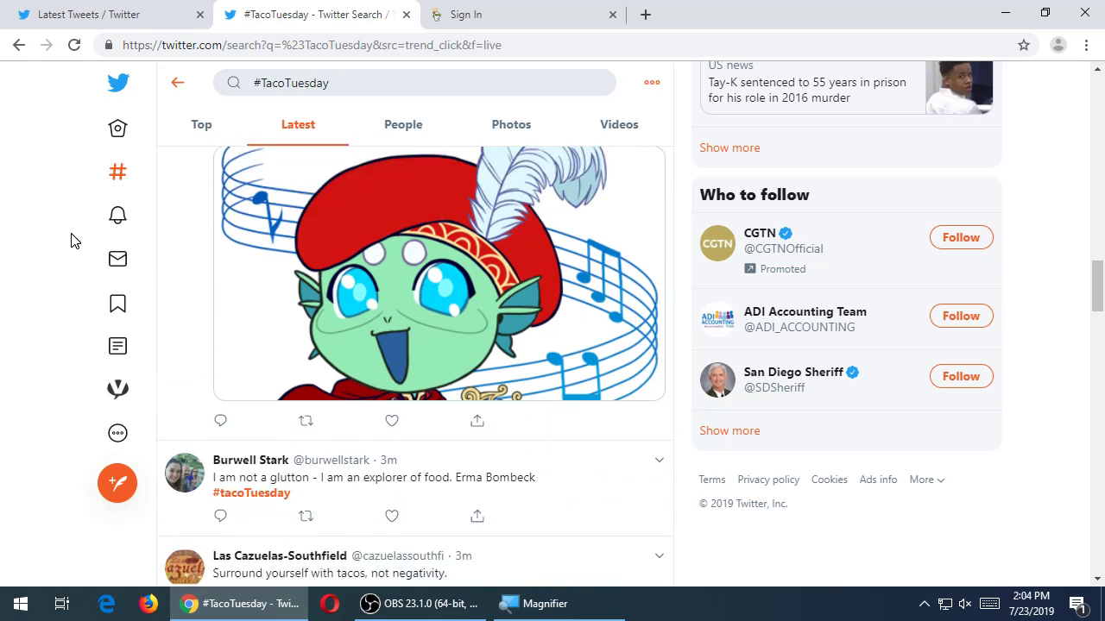
pyautogui.scroll(-3, 72, 242)
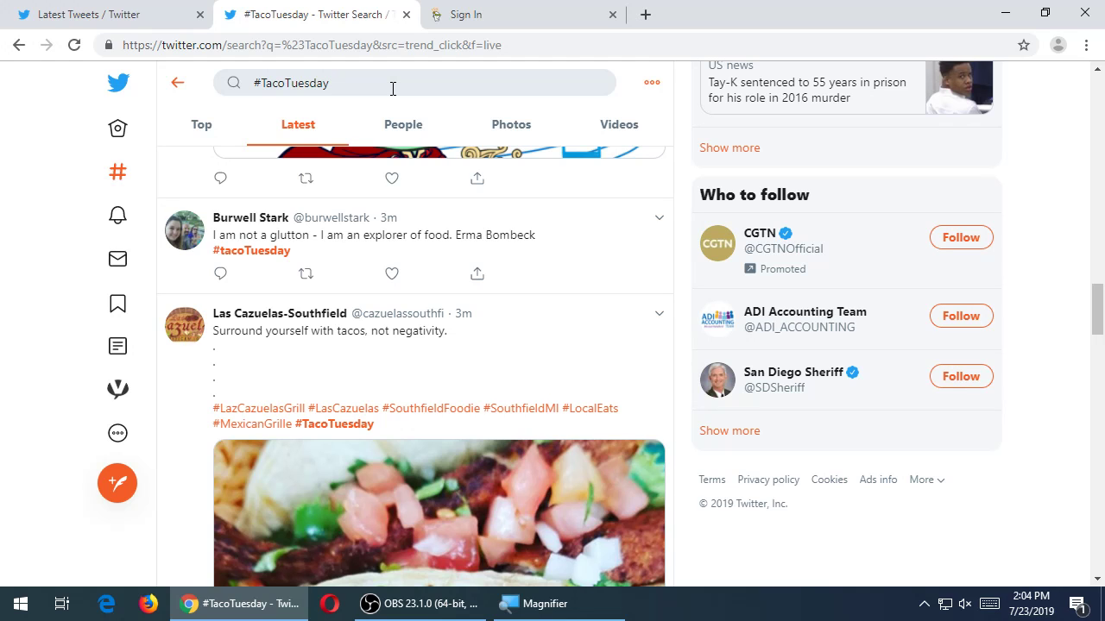
# Step: Start a new tweet reading 'Thank goodness it's #TacoTuesday'
pyautogui.click(113, 489)
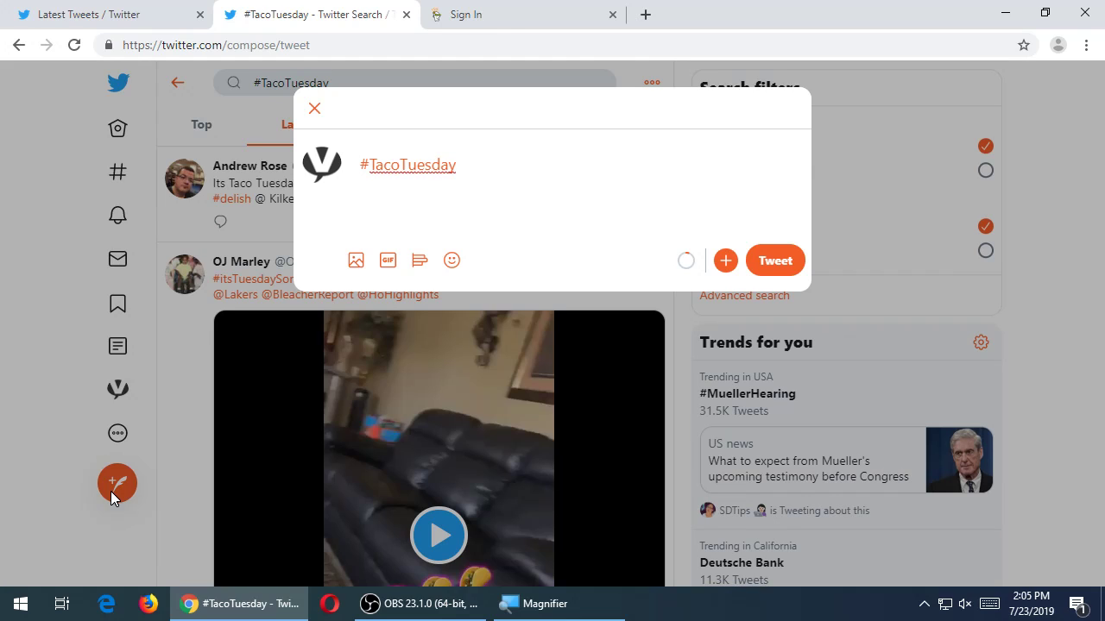
pyautogui.write('Thank goodness is')
pyautogui.press('BackSpace')
pyautogui.press('BackSpace')
pyautogui.write("t's")
pyautogui.press('End')
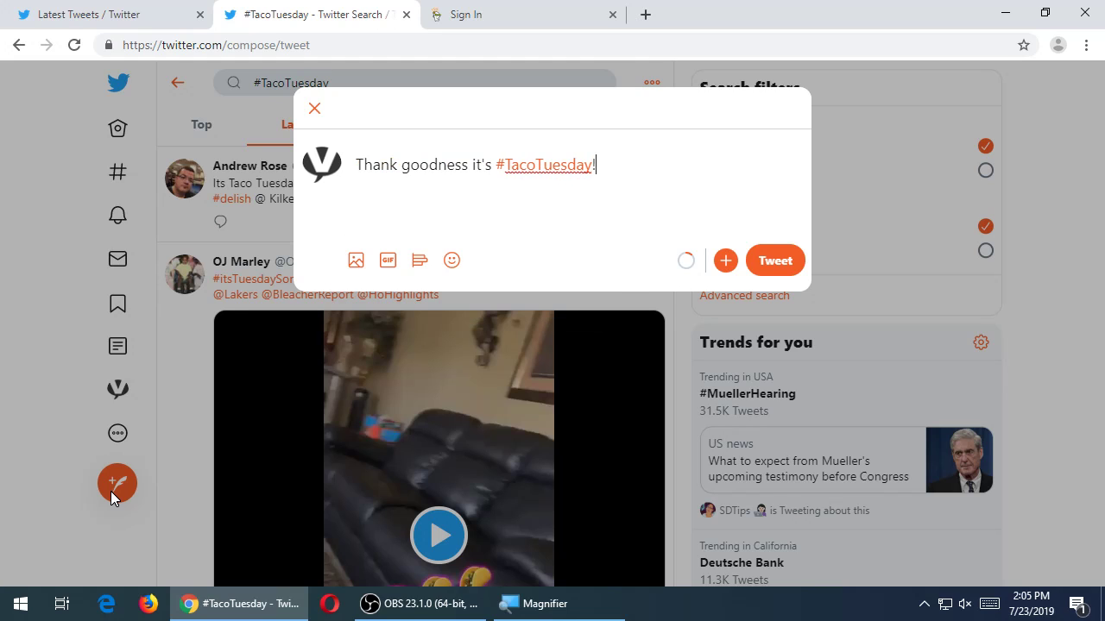
pyautogui.write("! To celebrate, here's a taco on us: ")
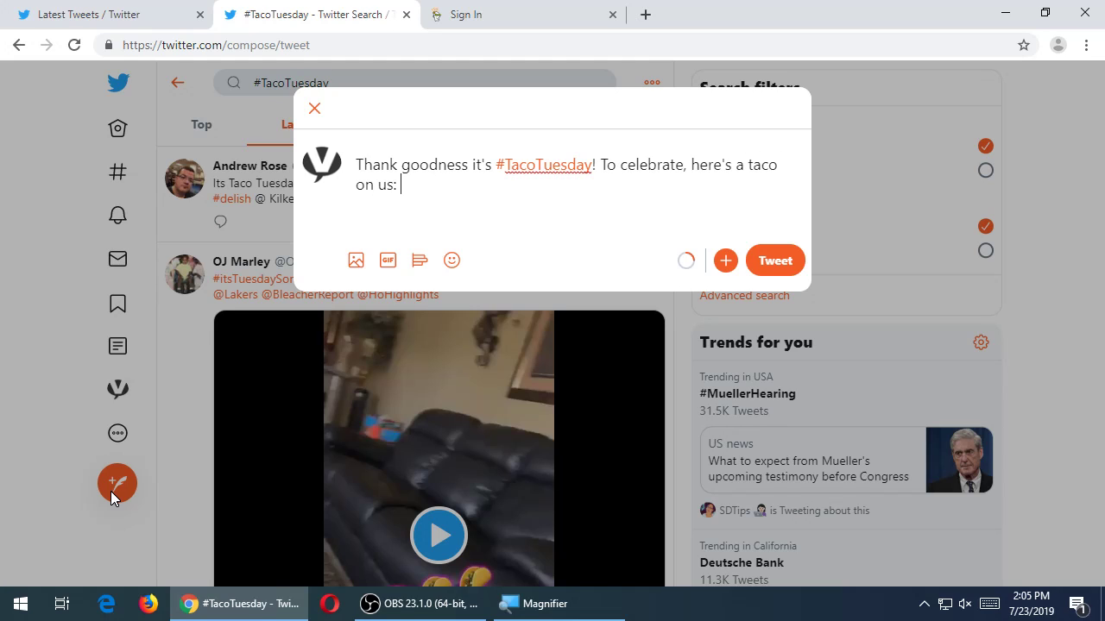
pyautogui.write('http://vicgtor')
pyautogui.press('BackSpace')
pyautogui.press('BackSpace')
pyautogui.press('BackSpace')
pyautogui.press('BackSpace')
pyautogui.write('tory')
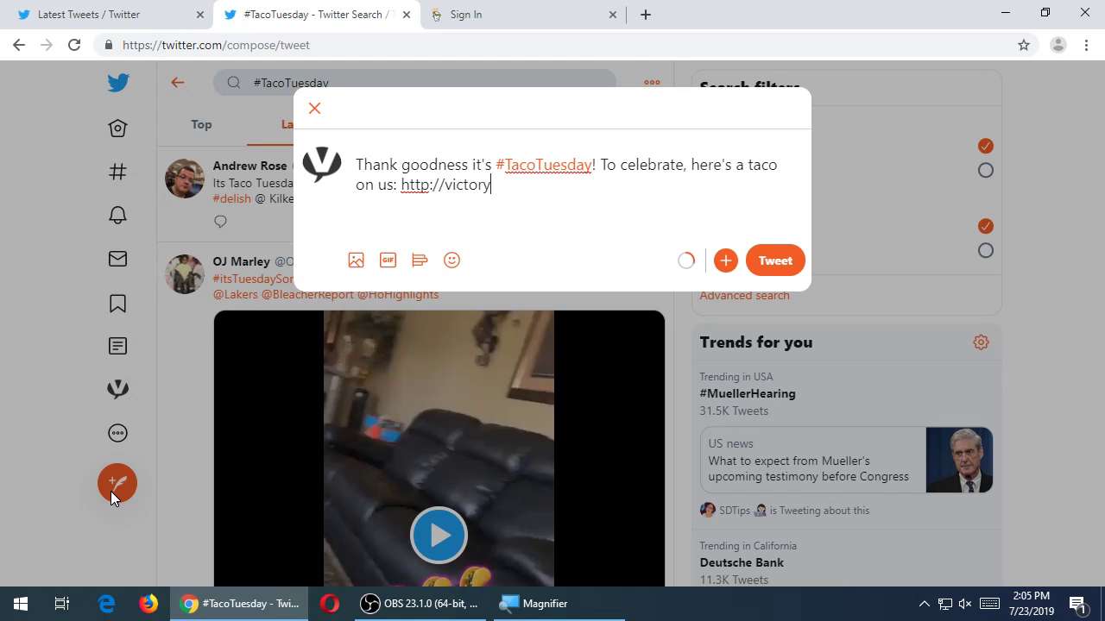
pyautogui.press('BackSpace')
pyautogui.write('staceria')
pyautogui.press('BackSpace')
pyautogui.press('BackSpace')
pyautogui.press('BackSpace')
pyautogui.press('BackSpace')
pyautogui.press('BackSpace')
pyautogui.write('keria.com/')
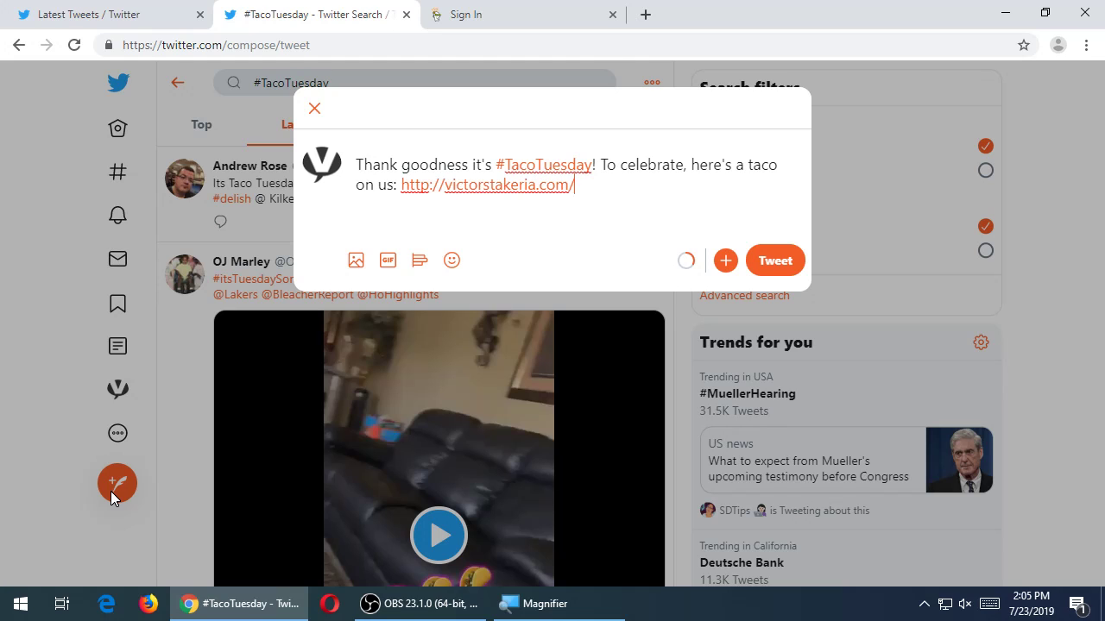
pyautogui.write('sale99')
pyautogui.click(39, 196)
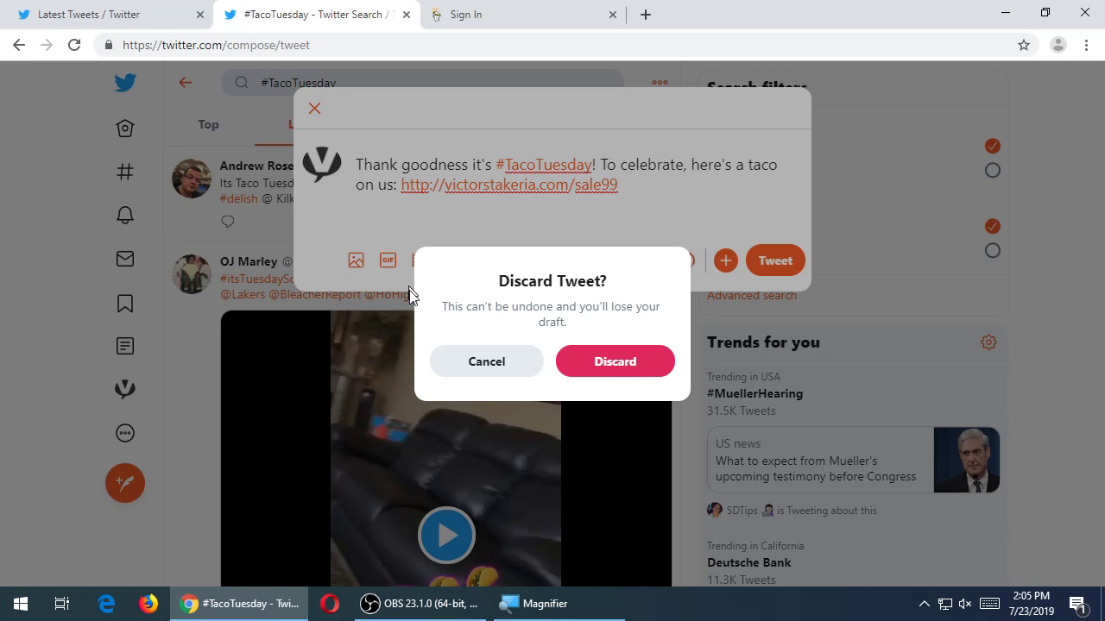
# Step: Discard the #TacoTuesday tweet draft and scroll through the Explore feed
pyautogui.click(604, 361)
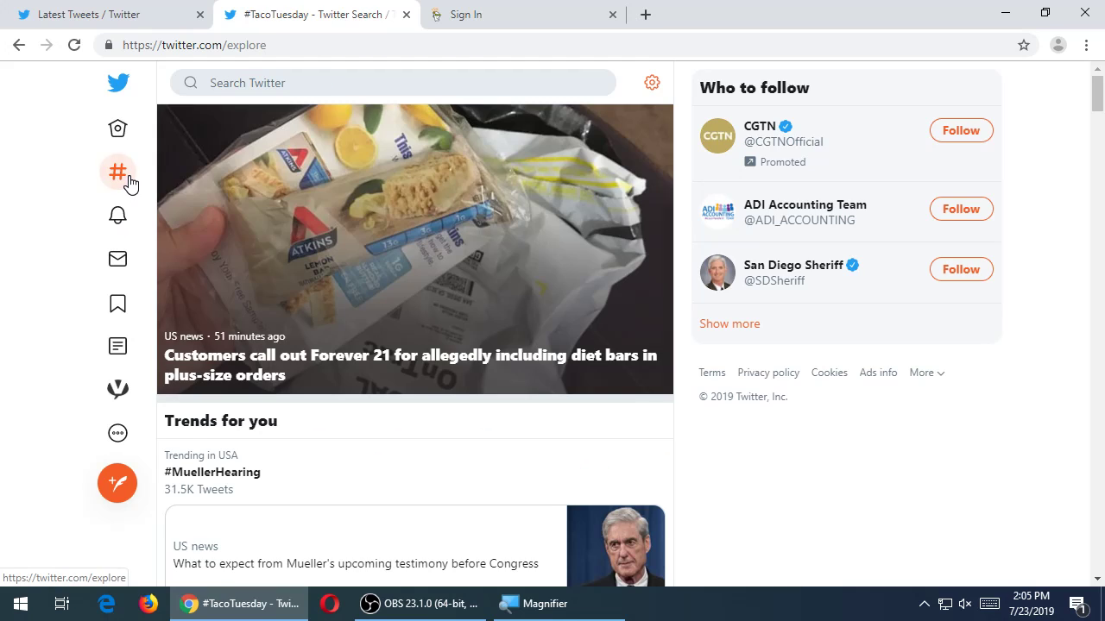
pyautogui.scroll(-3, 308, 274)
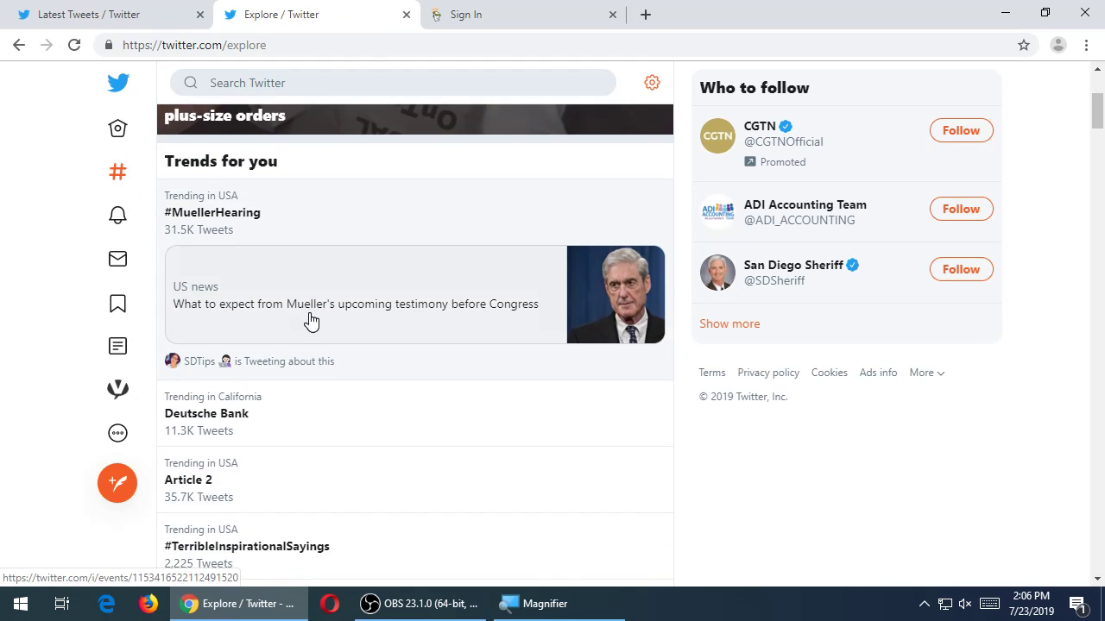
pyautogui.scroll(-5, 317, 321)
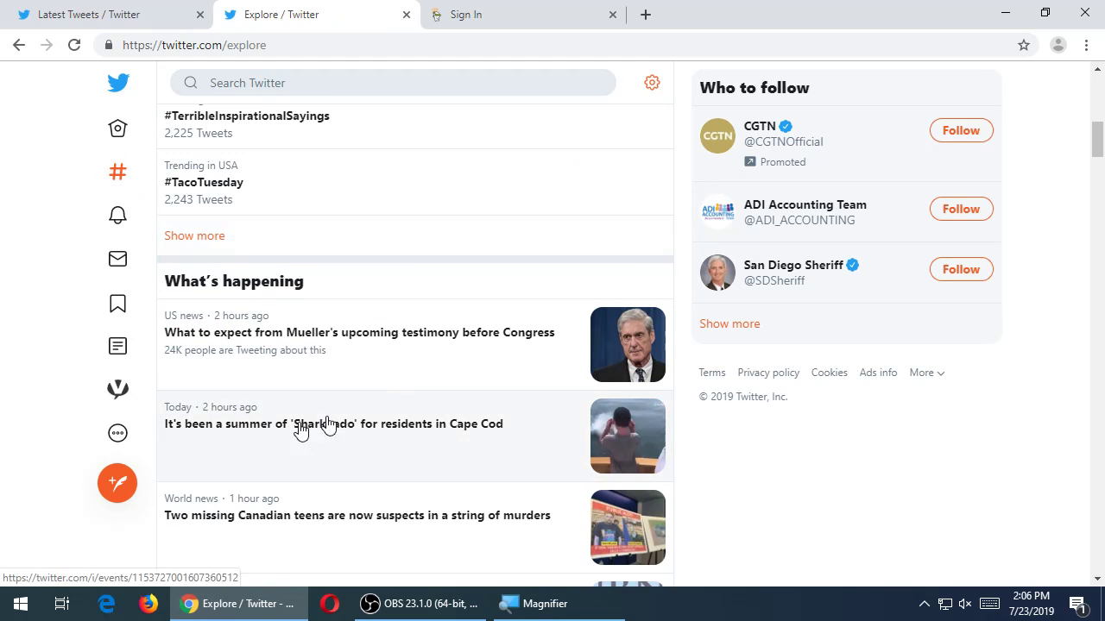
pyautogui.scroll(-1, 874, 510)
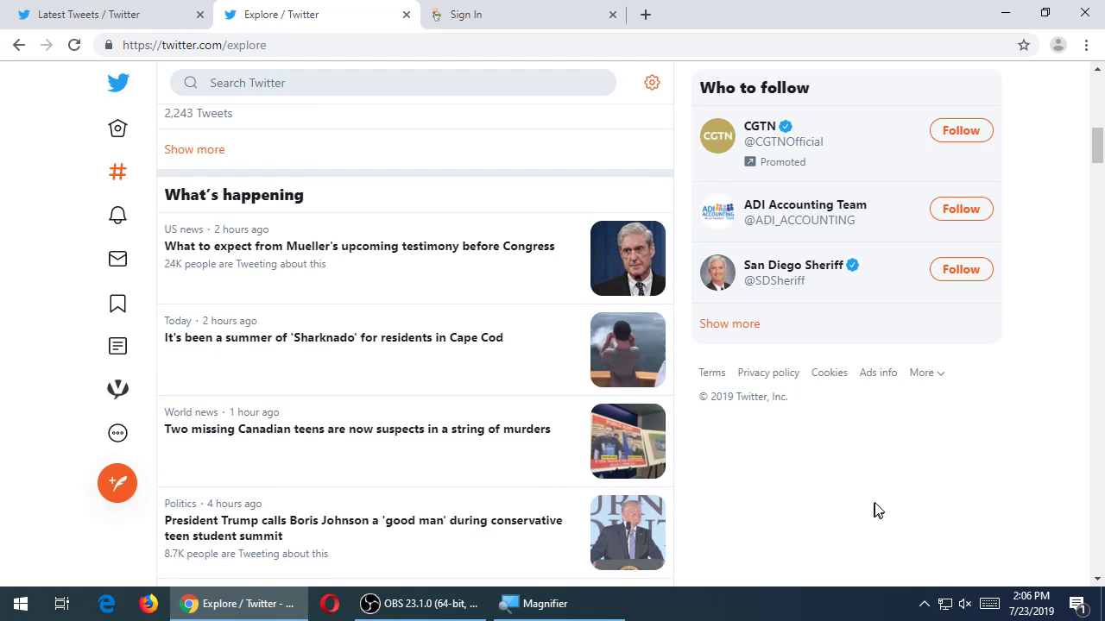
pyautogui.scroll(-2, 874, 510)
pyautogui.scroll(-2, 880, 508)
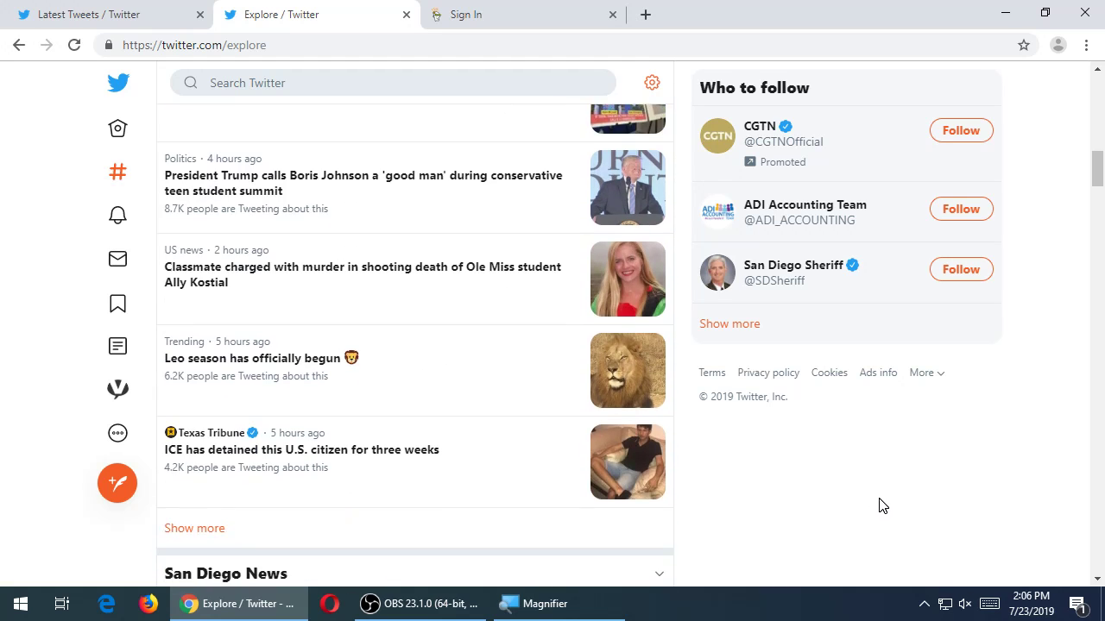
pyautogui.scroll(-2, 883, 504)
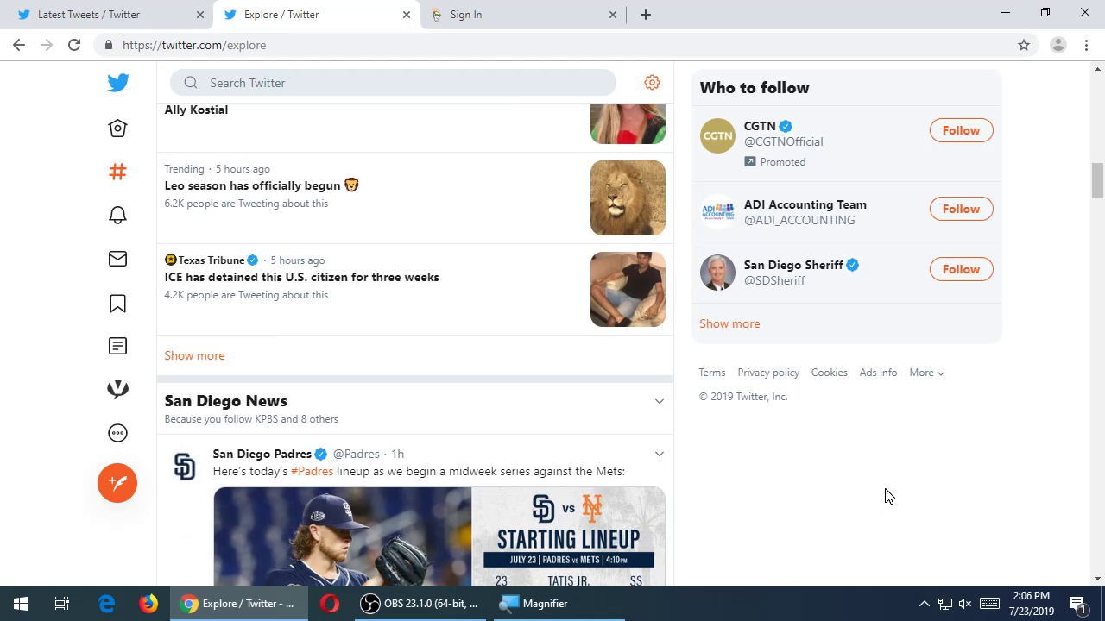
pyautogui.scroll(-3, 863, 499)
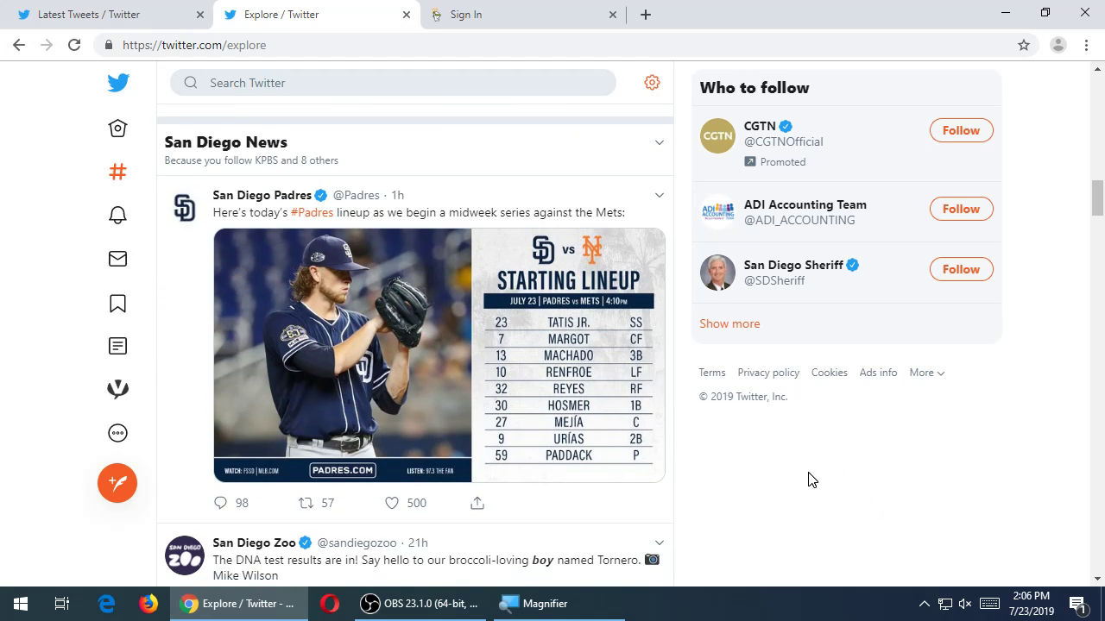
pyautogui.scroll(-4, 811, 480)
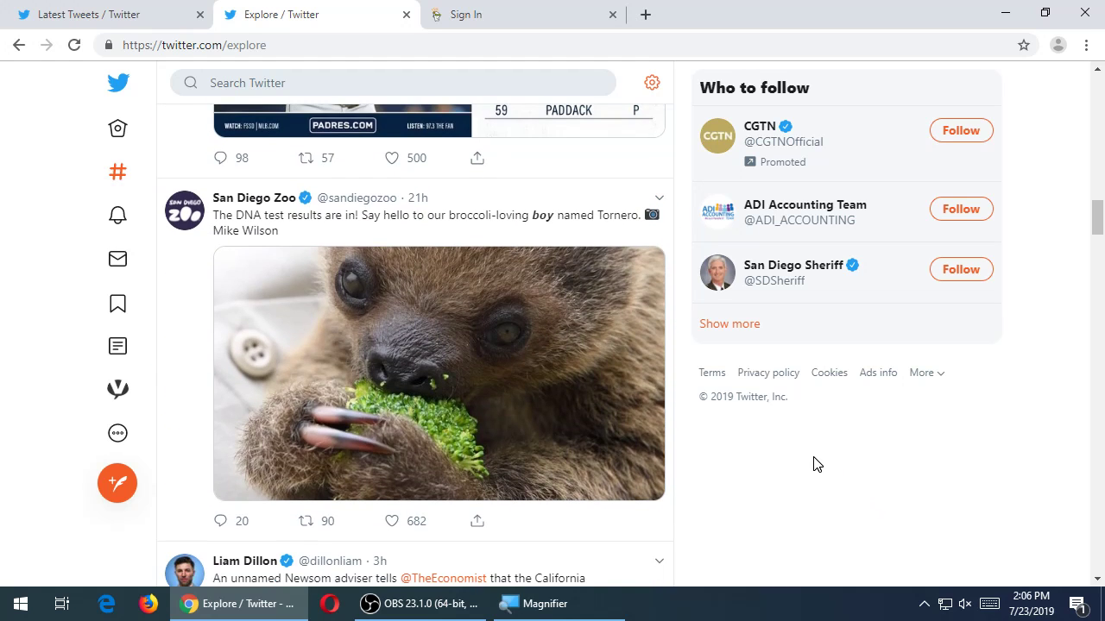
pyautogui.scroll(-3, 826, 458)
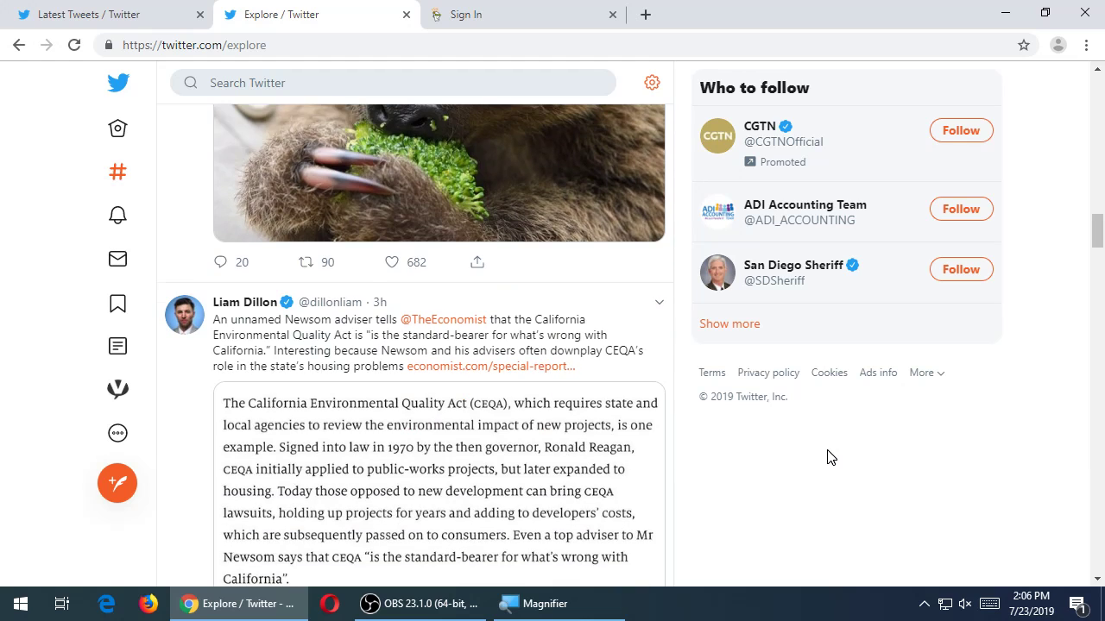
pyautogui.scroll(-5, 828, 455)
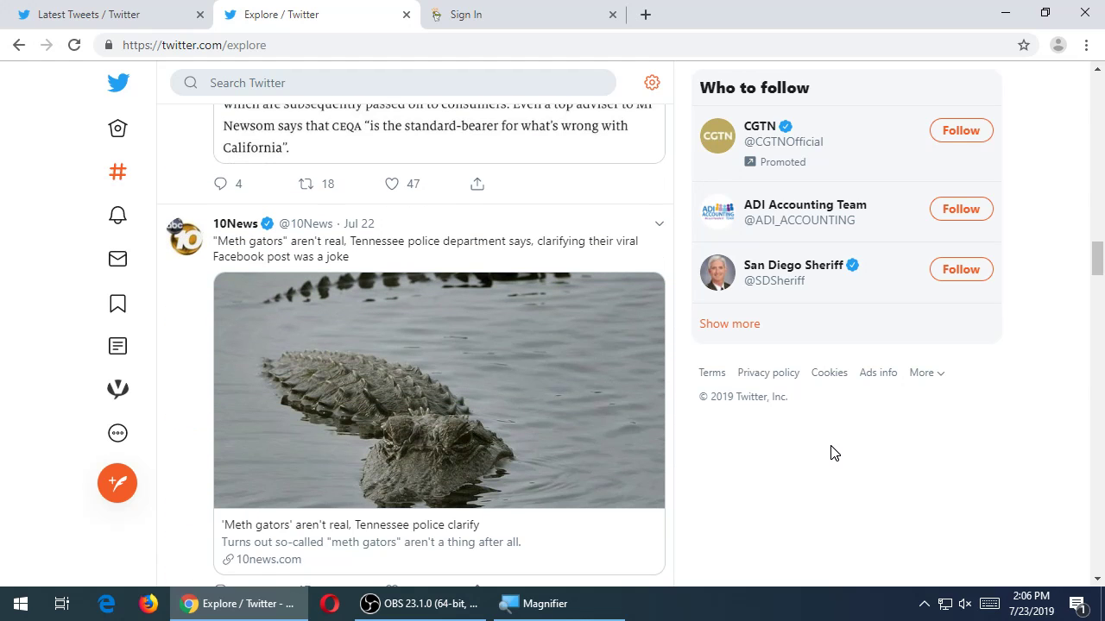
pyautogui.scroll(-4, 844, 421)
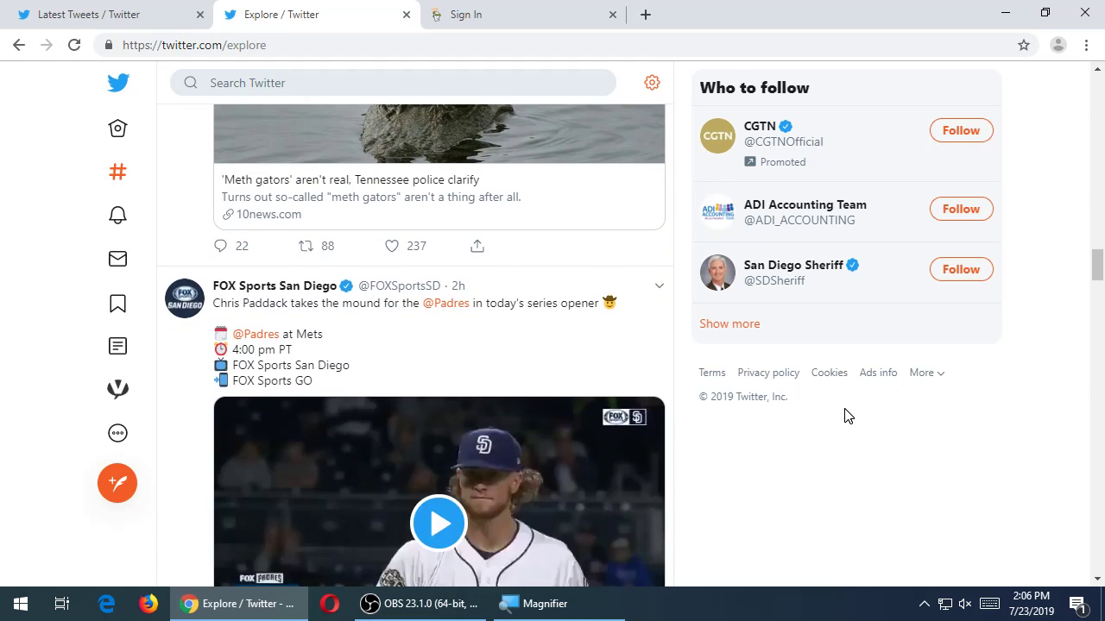
pyautogui.scroll(-8, 846, 414)
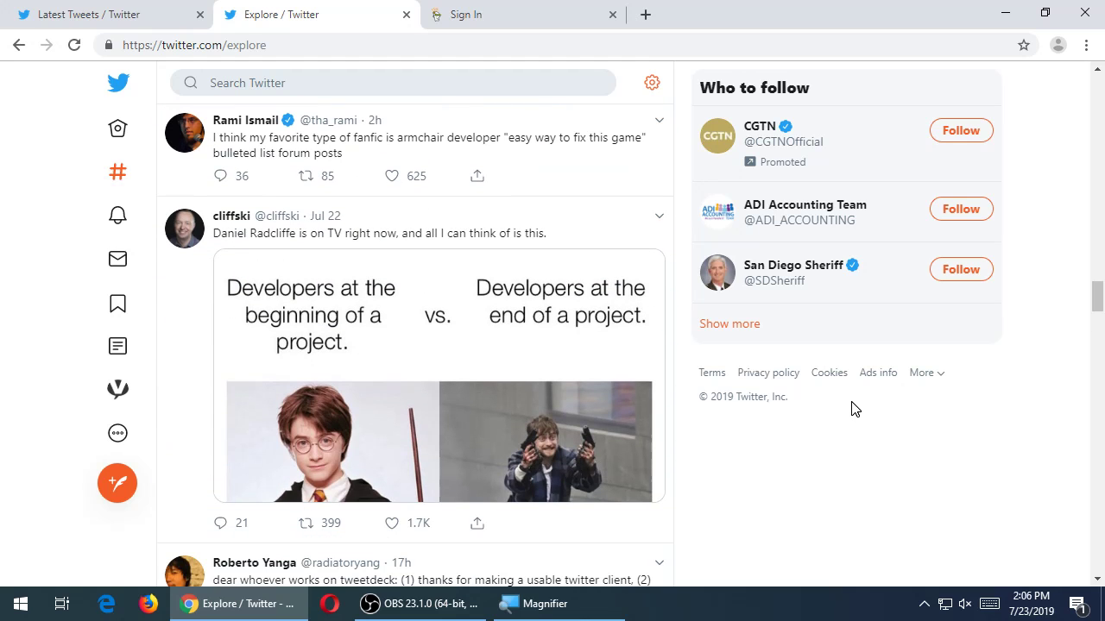
pyautogui.scroll(-5, 855, 408)
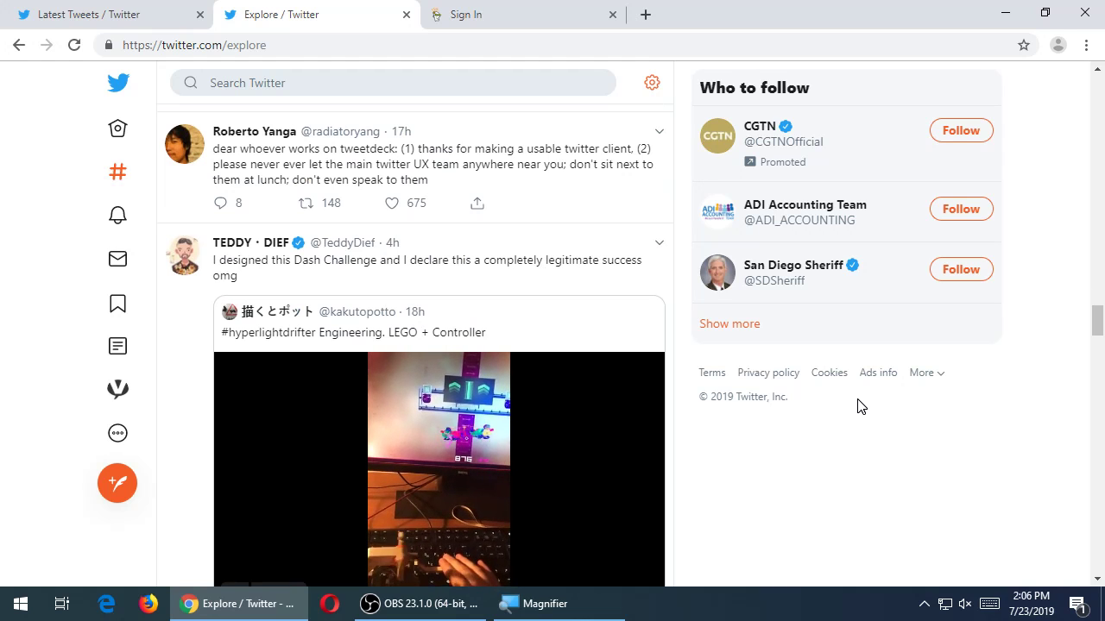
# Step: Search Twitter for 'san diego eateries'
pyautogui.click(307, 83)
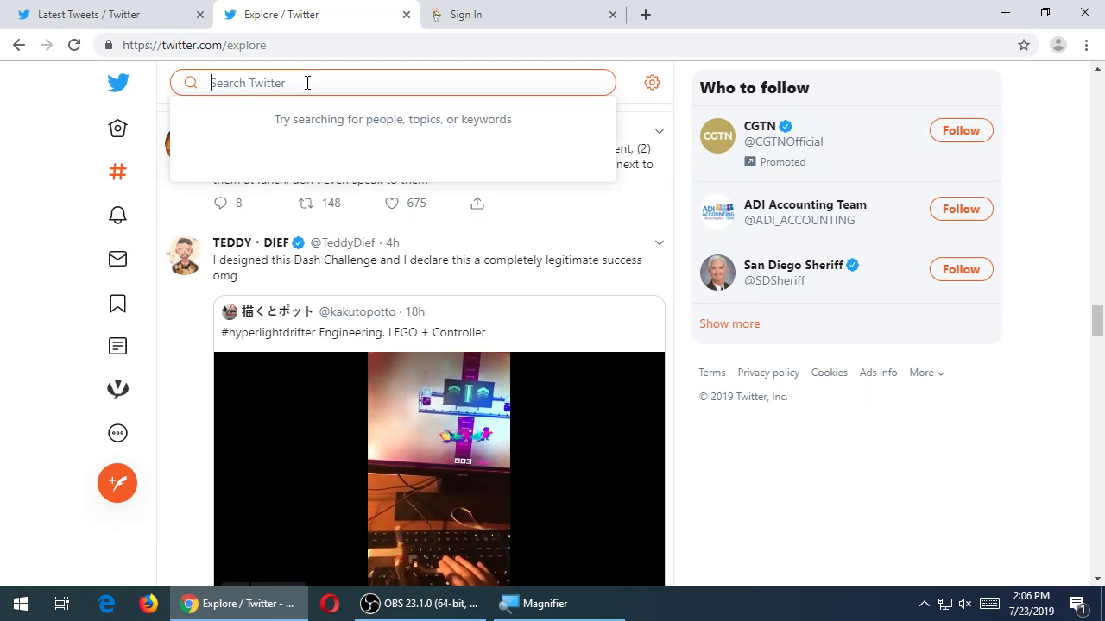
pyautogui.write('san diego ')
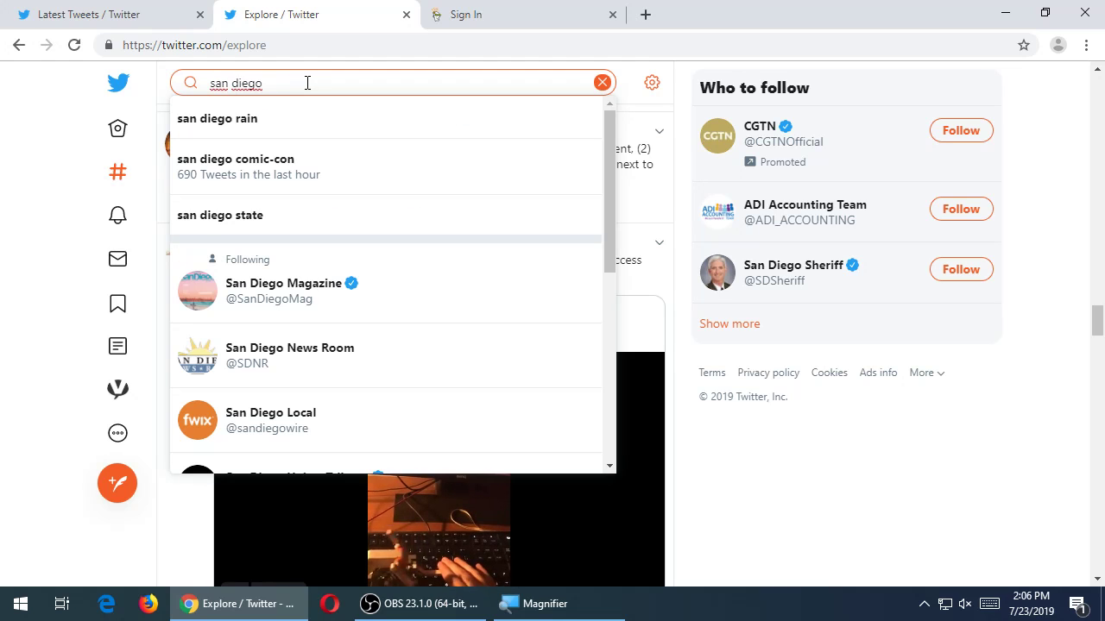
pyautogui.write('eat')
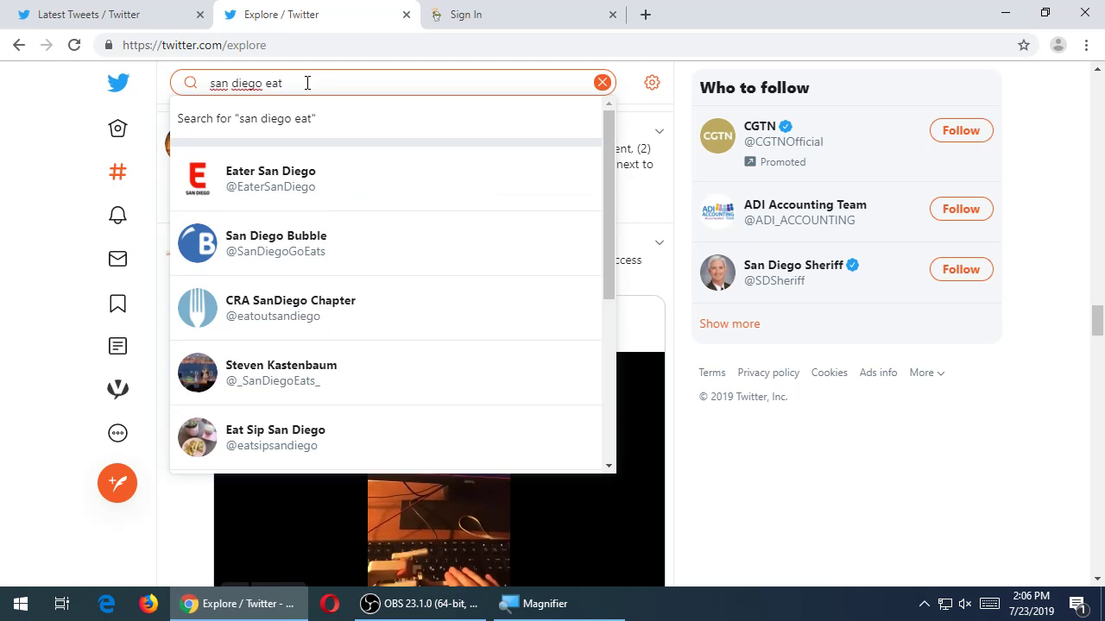
pyautogui.write('eries')
pyautogui.press('Return')
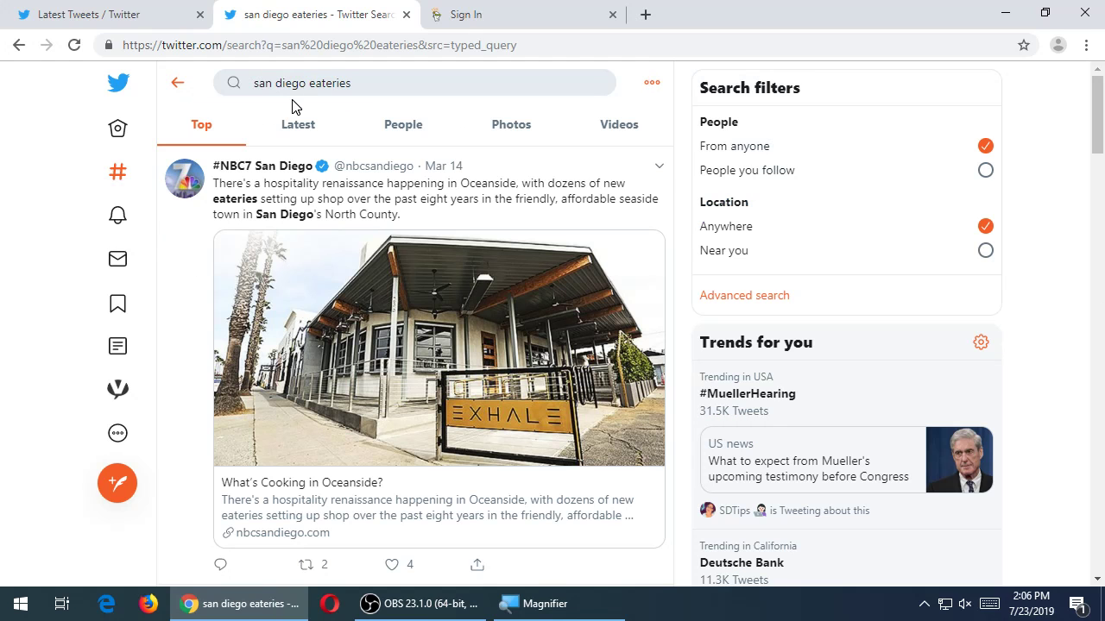
# Step: Switch the 'san diego eateries' results to the Latest tab and scroll through recent tweets
pyautogui.click(288, 121)
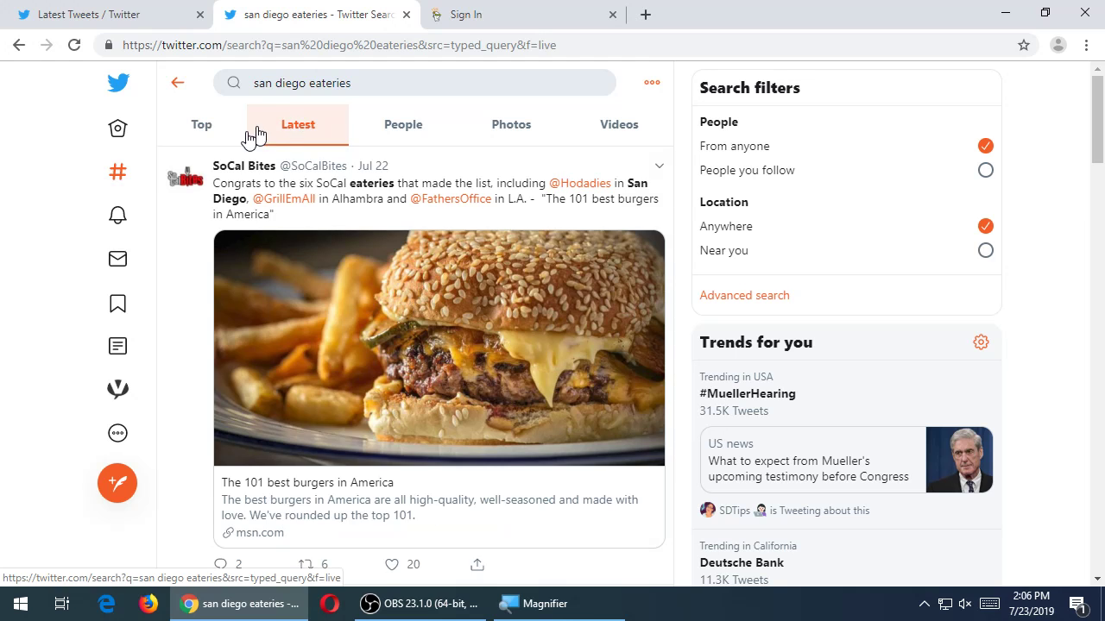
pyautogui.scroll(-5, 218, 266)
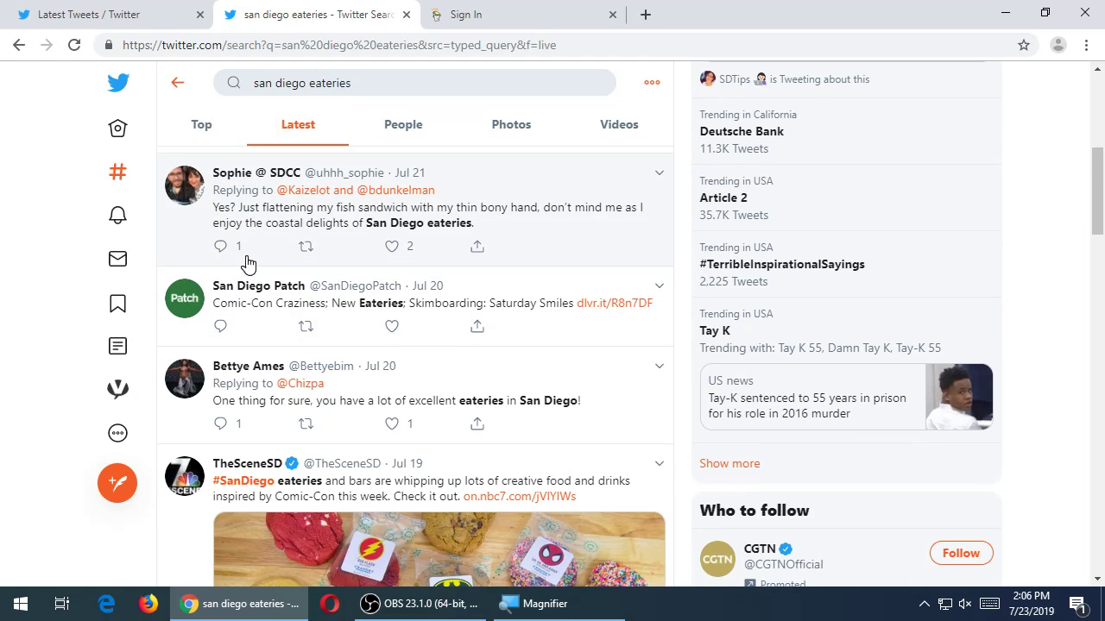
pyautogui.scroll(2, 248, 276)
pyautogui.scroll(3, 249, 285)
pyautogui.scroll(-2, 239, 279)
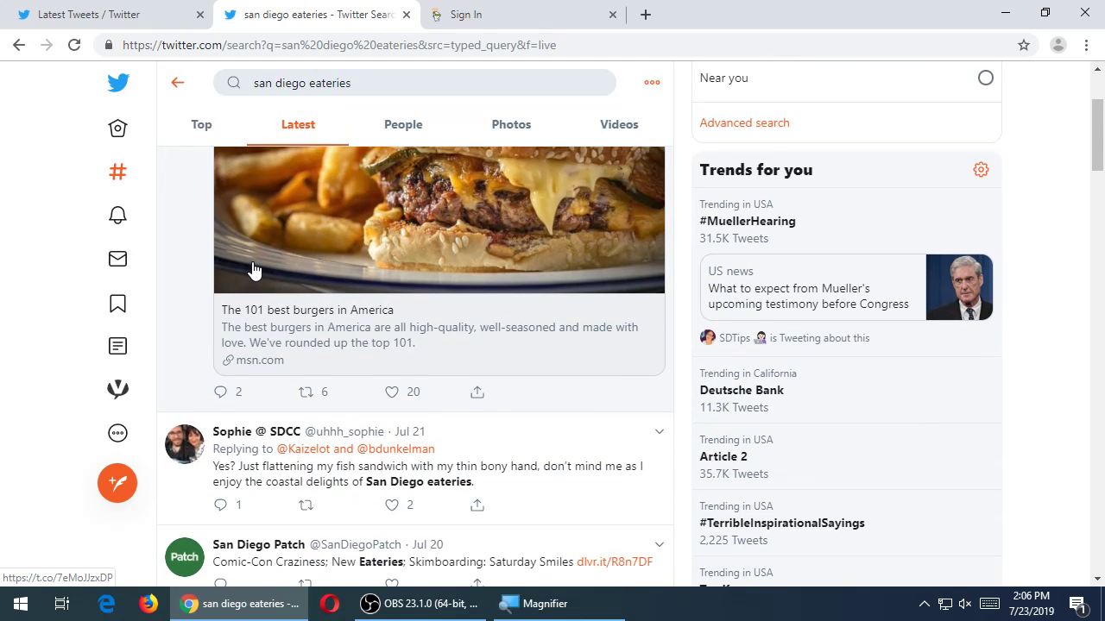
pyautogui.scroll(-2, 253, 269)
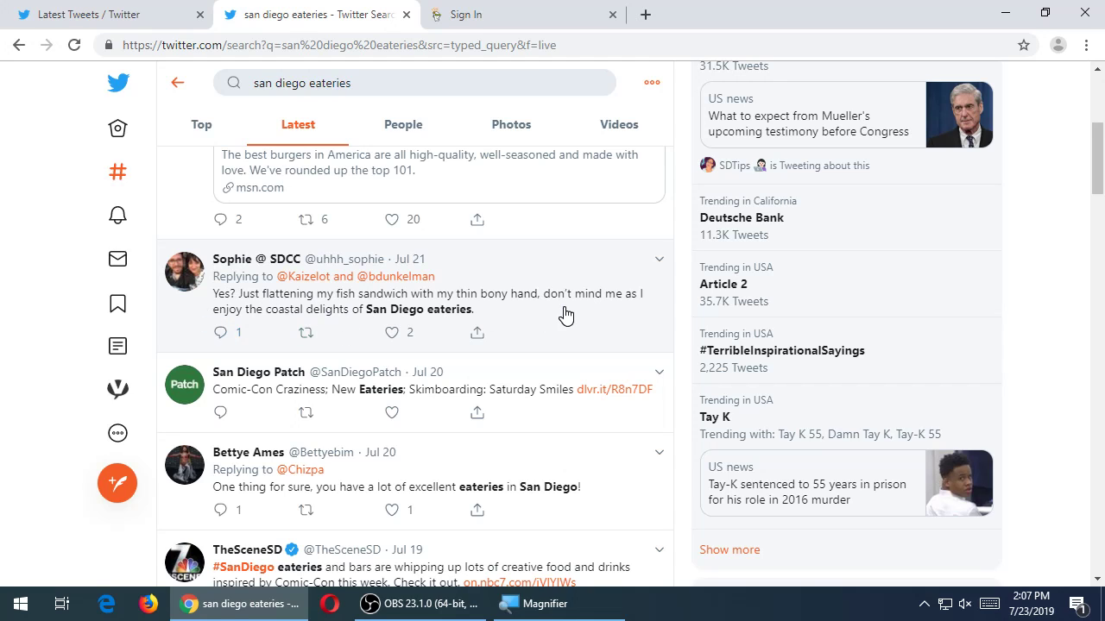
pyautogui.moveTo(192, 267)
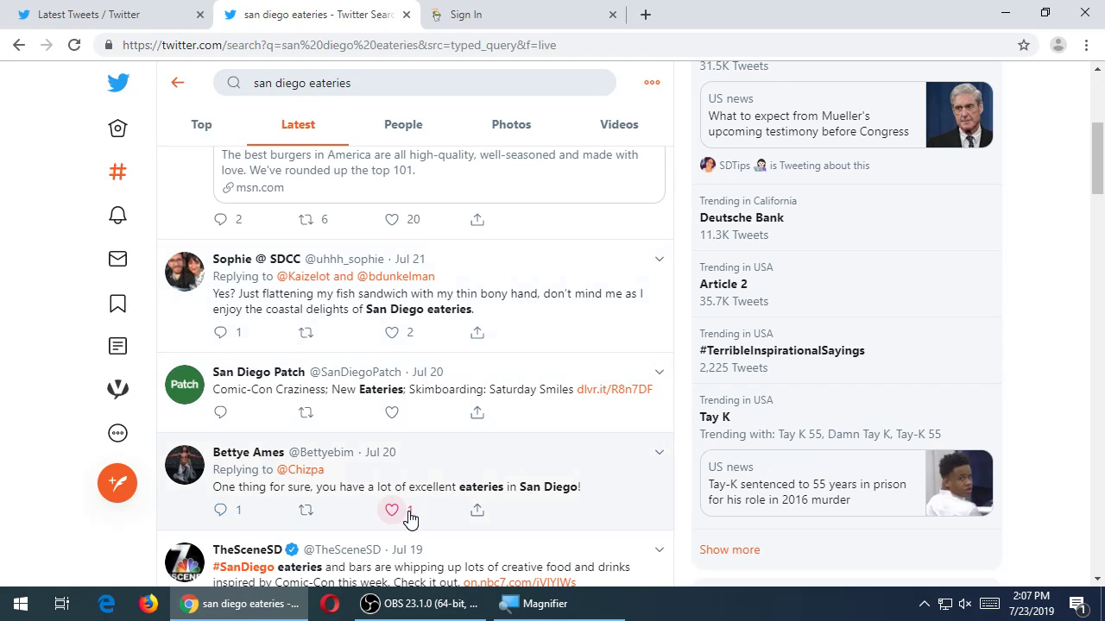
pyautogui.moveTo(184, 466)
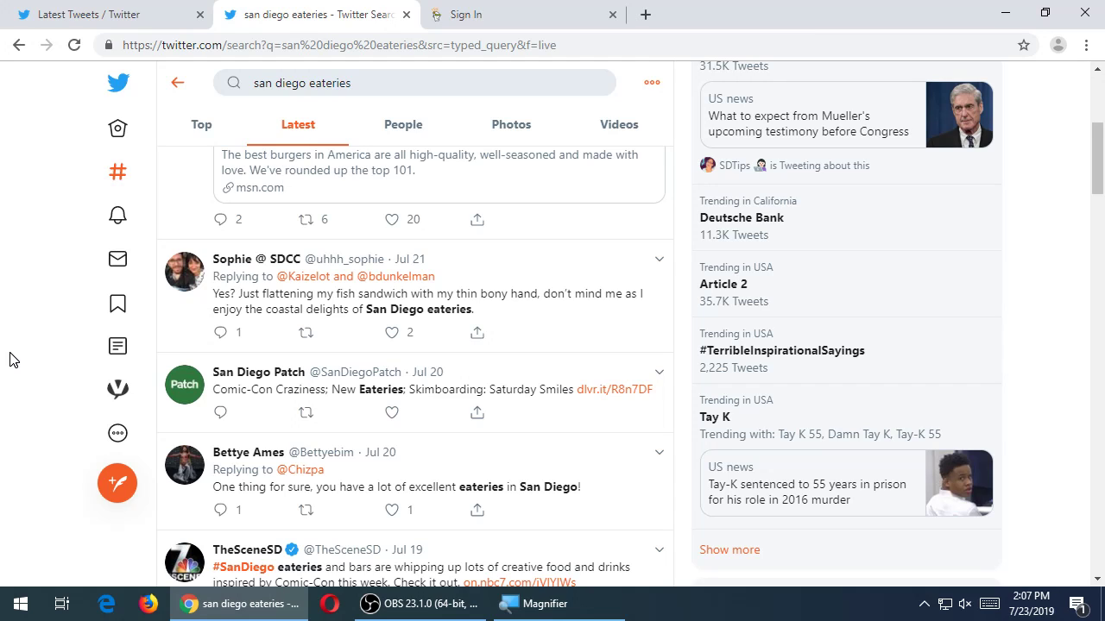
pyautogui.scroll(-4, 34, 326)
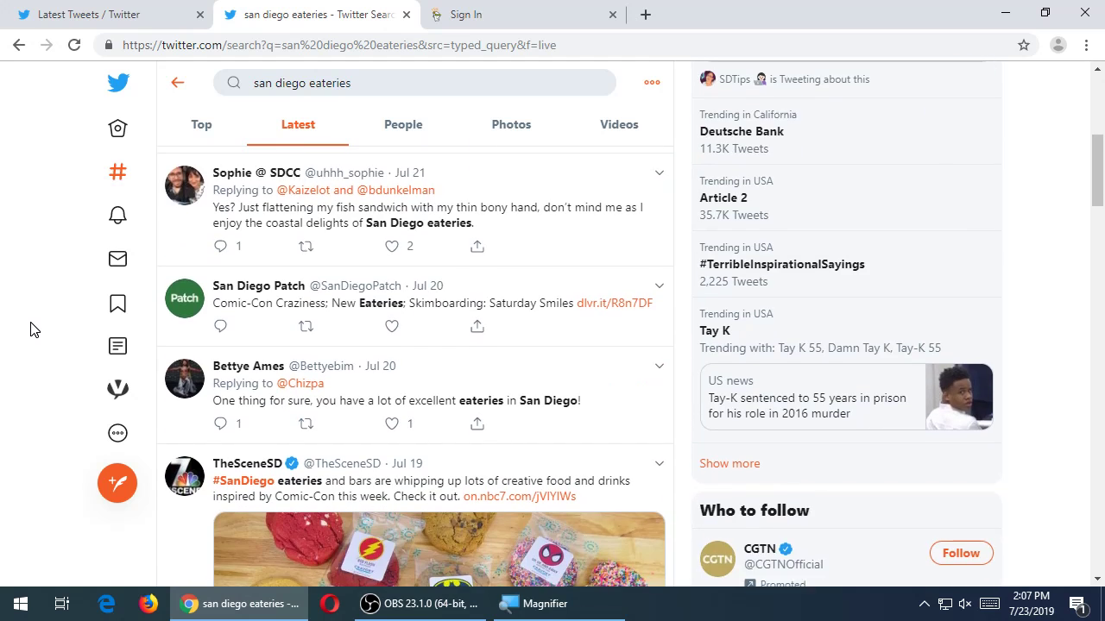
pyautogui.scroll(-2, 36, 323)
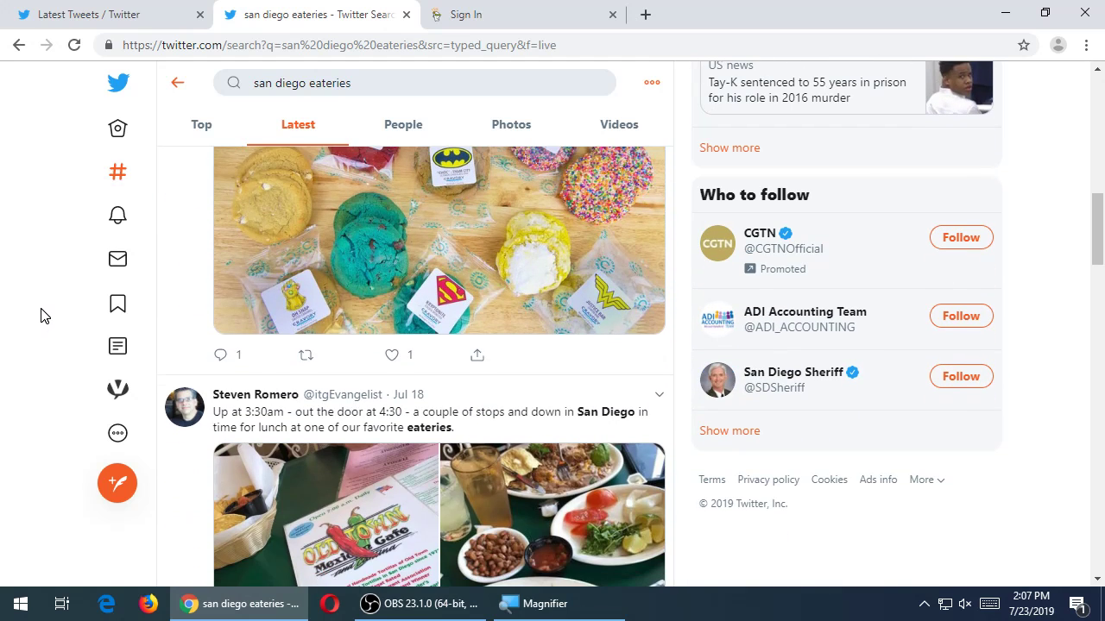
pyautogui.scroll(2, 45, 311)
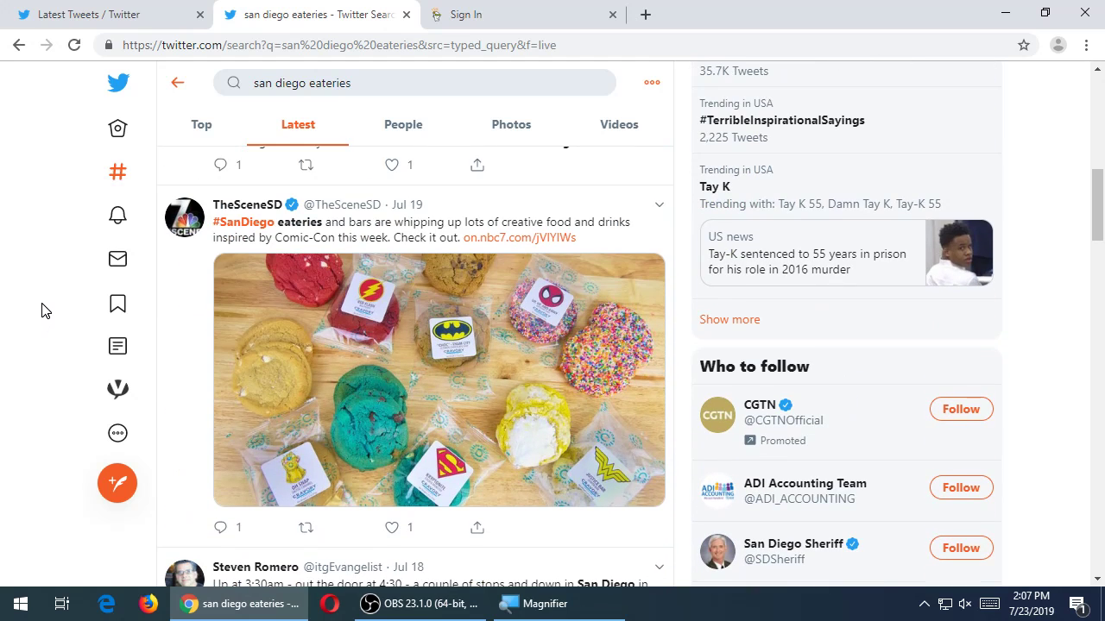
pyautogui.scroll(-3, 43, 309)
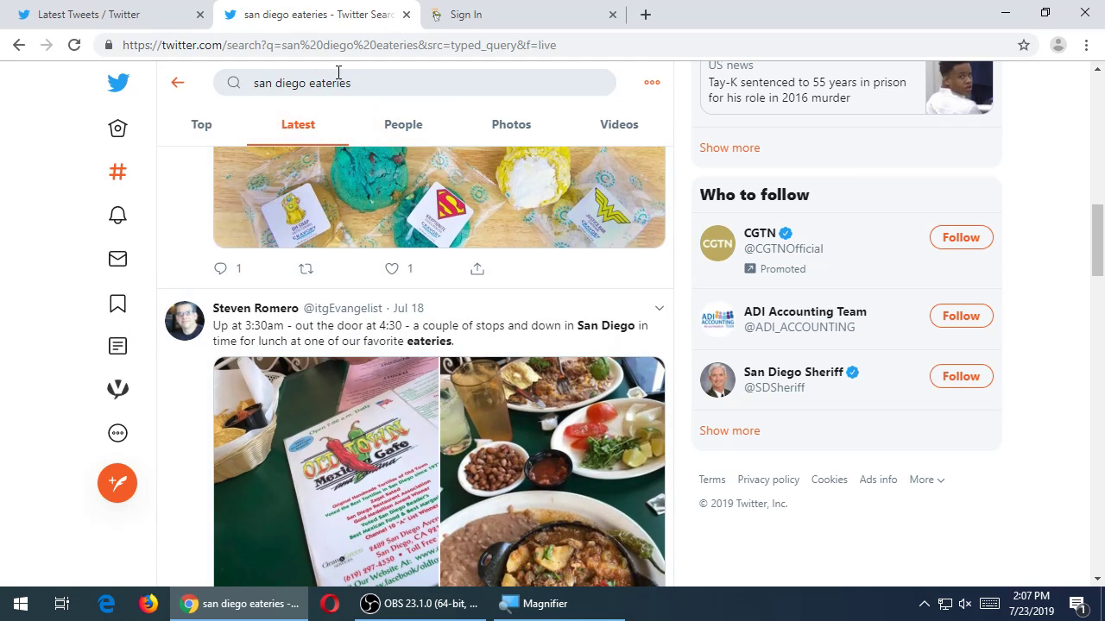
pyautogui.moveTo(288, 83); pyautogui.dragTo(417, 83)
pyautogui.press('Return')
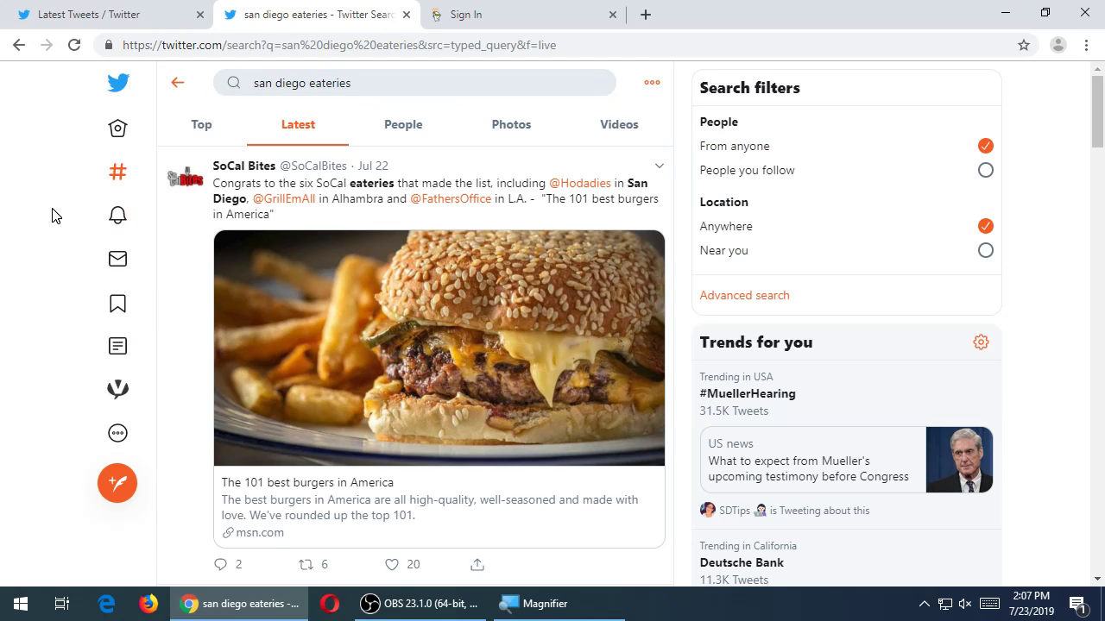
pyautogui.scroll(-1, 396, 328)
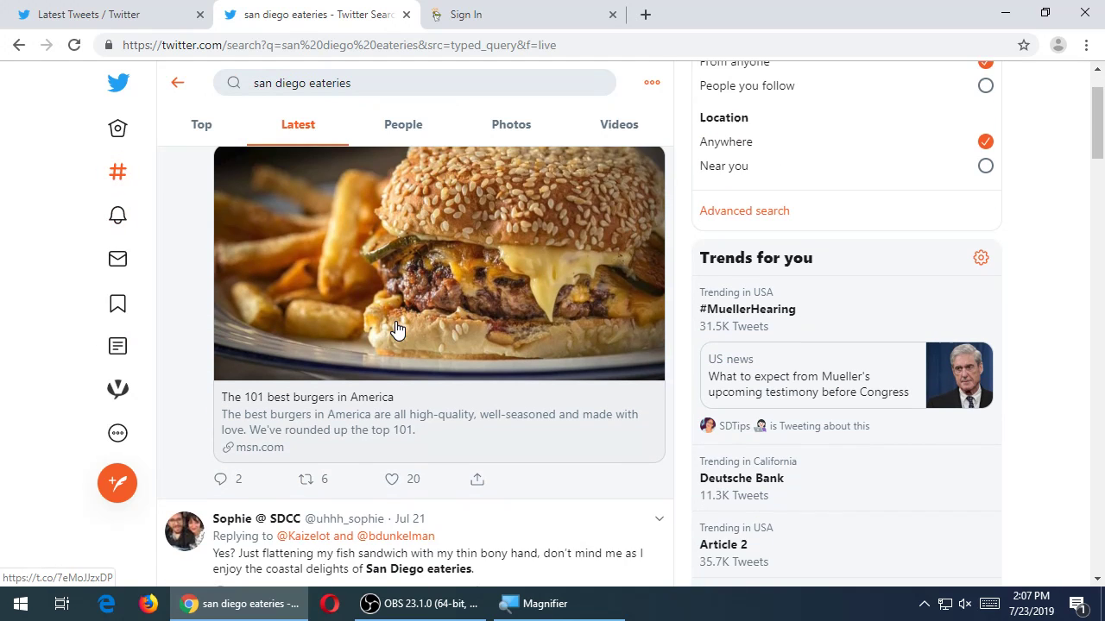
pyautogui.scroll(-6, 396, 328)
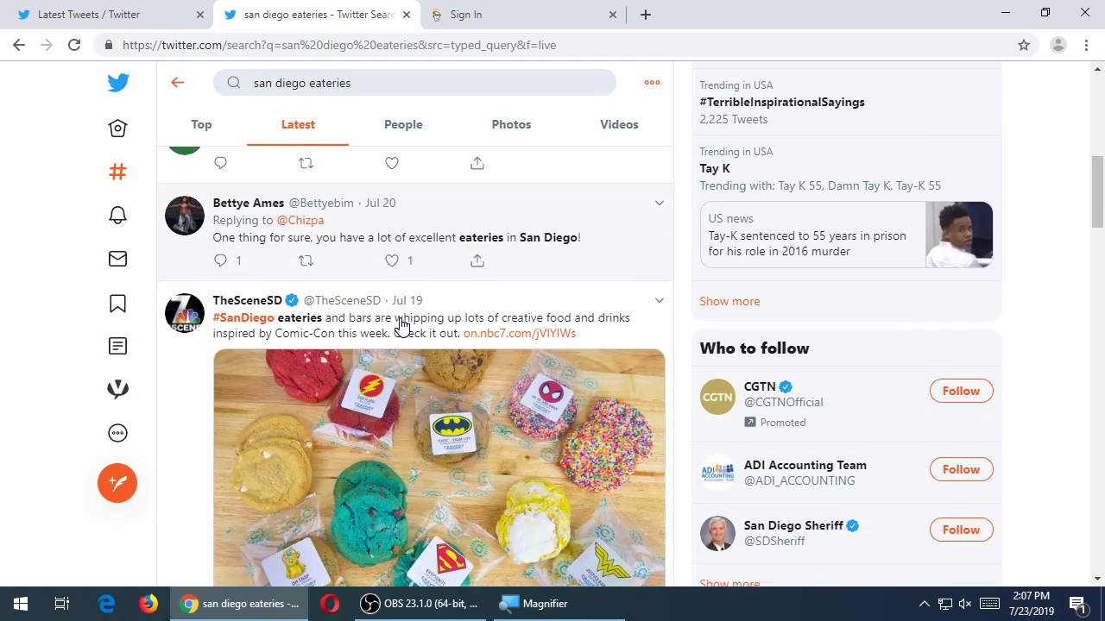
pyautogui.scroll(-2, 403, 325)
pyautogui.scroll(-5, 402, 323)
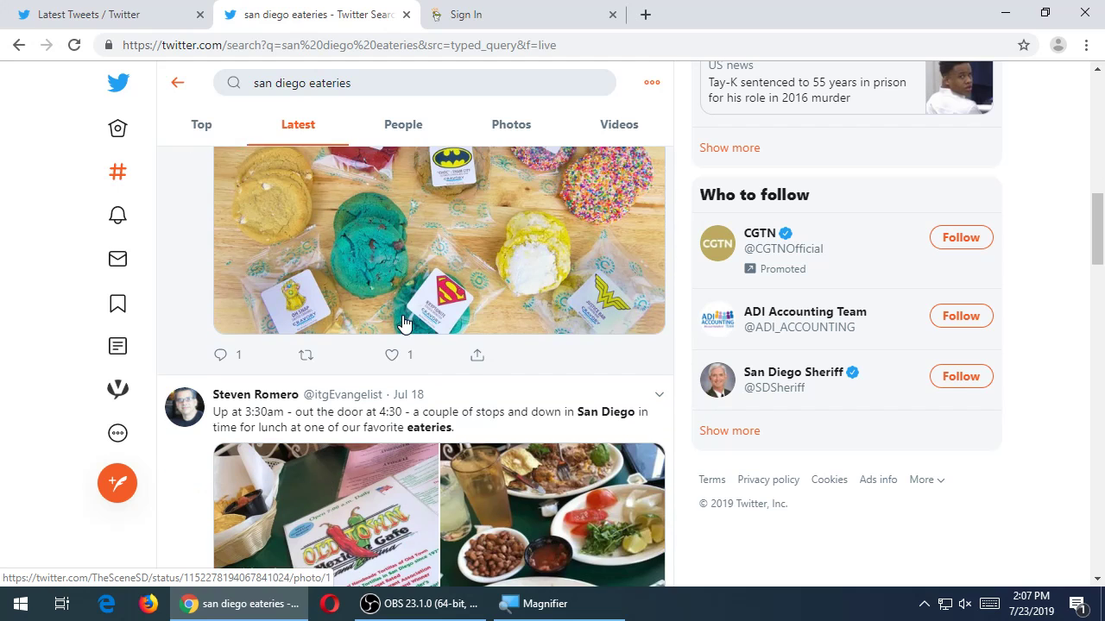
pyautogui.scroll(-3, 69, 338)
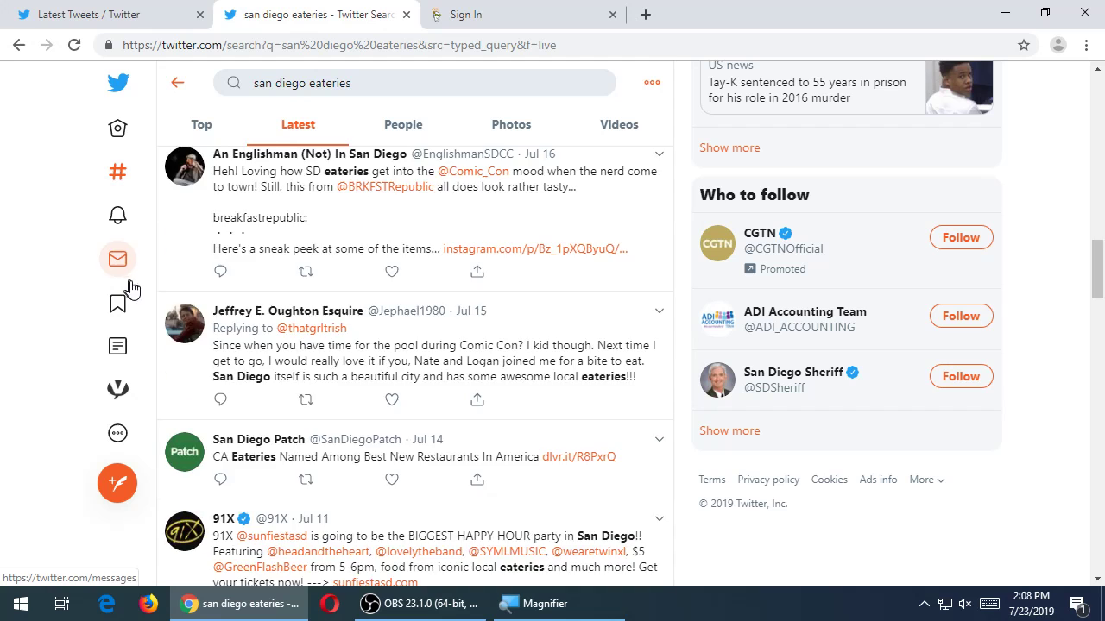
pyautogui.scroll(-6, 143, 291)
pyautogui.scroll(-4, 206, 288)
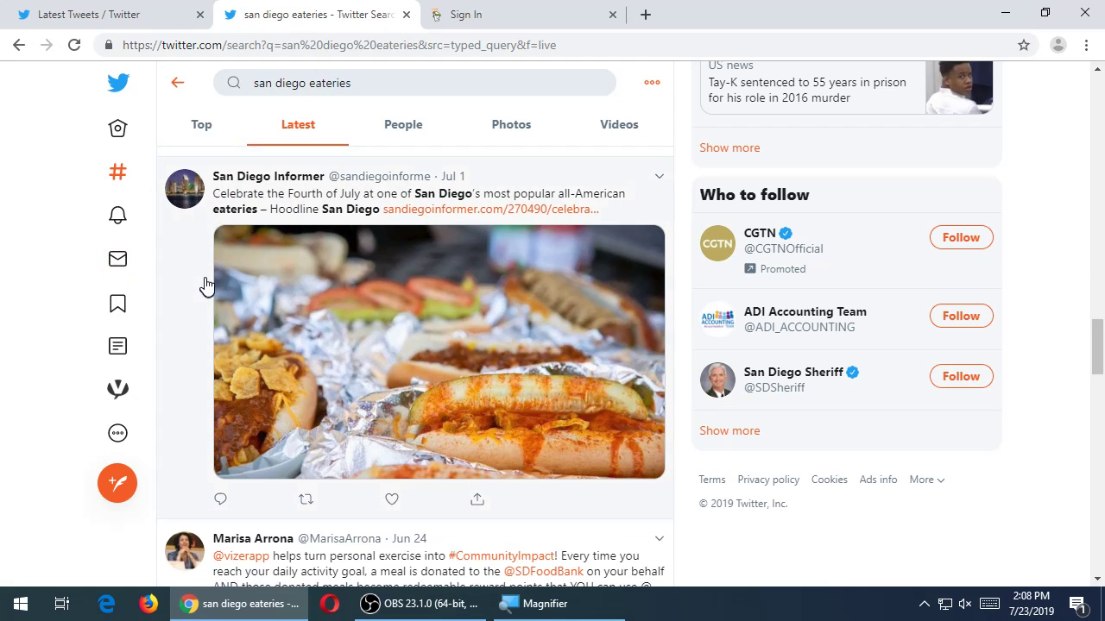
pyautogui.scroll(-1, 200, 293)
pyautogui.scroll(-3, 197, 300)
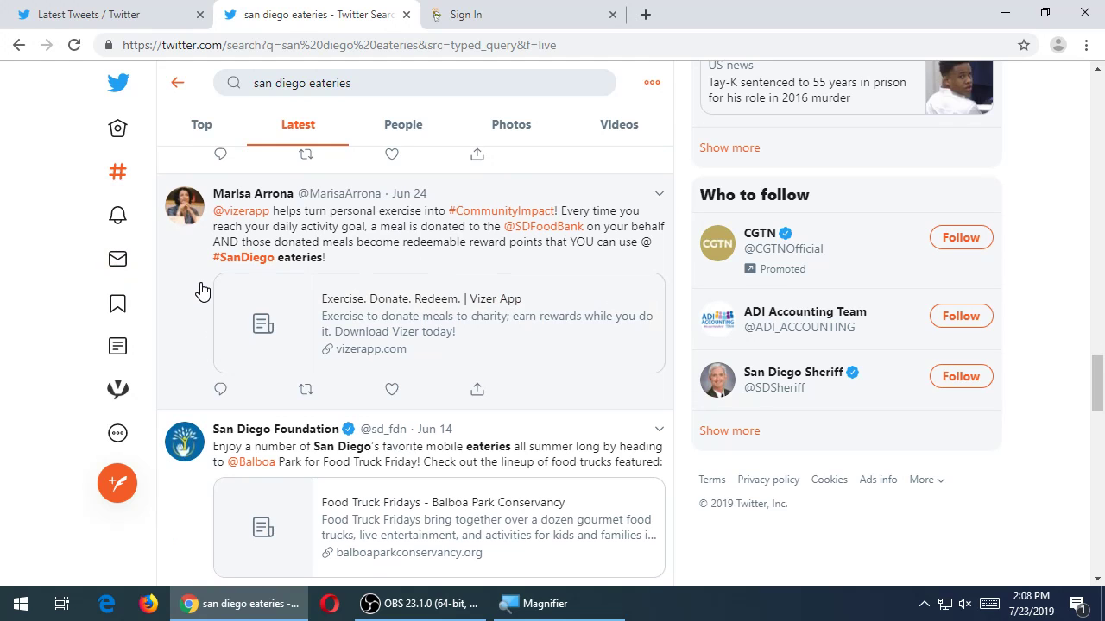
# Step: Load tweetdeck.twitter.com in the Sign In tab and dismiss the new-features message
pyautogui.hotkey('ctrl', 'shift', 'Tab')
pyautogui.hotkey('ctrl', 'Tab')
pyautogui.hotkey('ctrl', 'Tab')
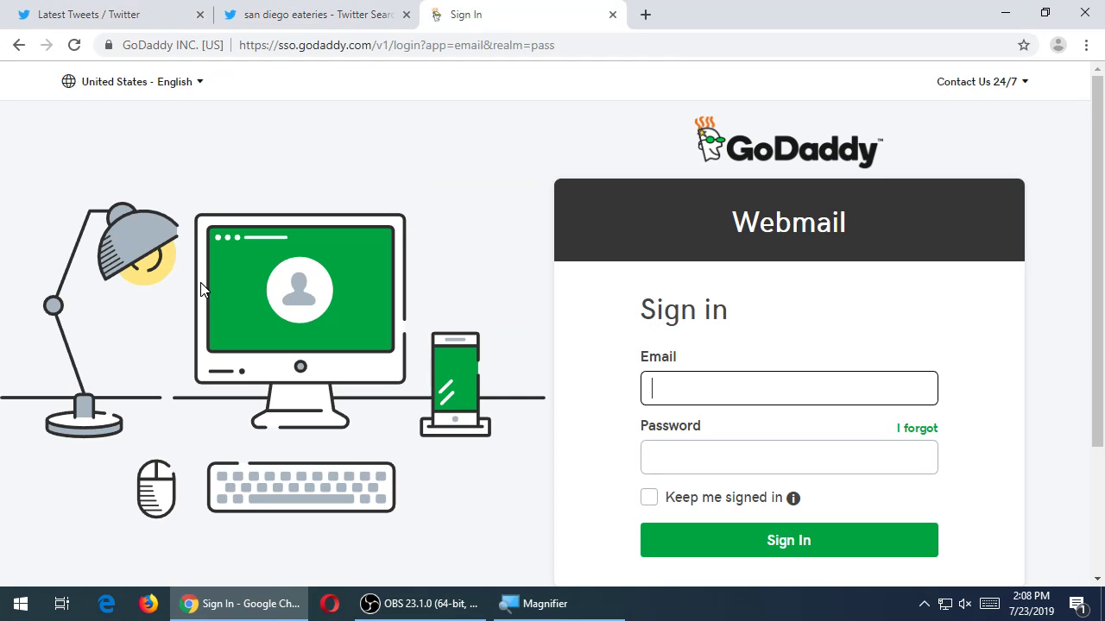
pyautogui.write('http')
pyautogui.click(476, 46)
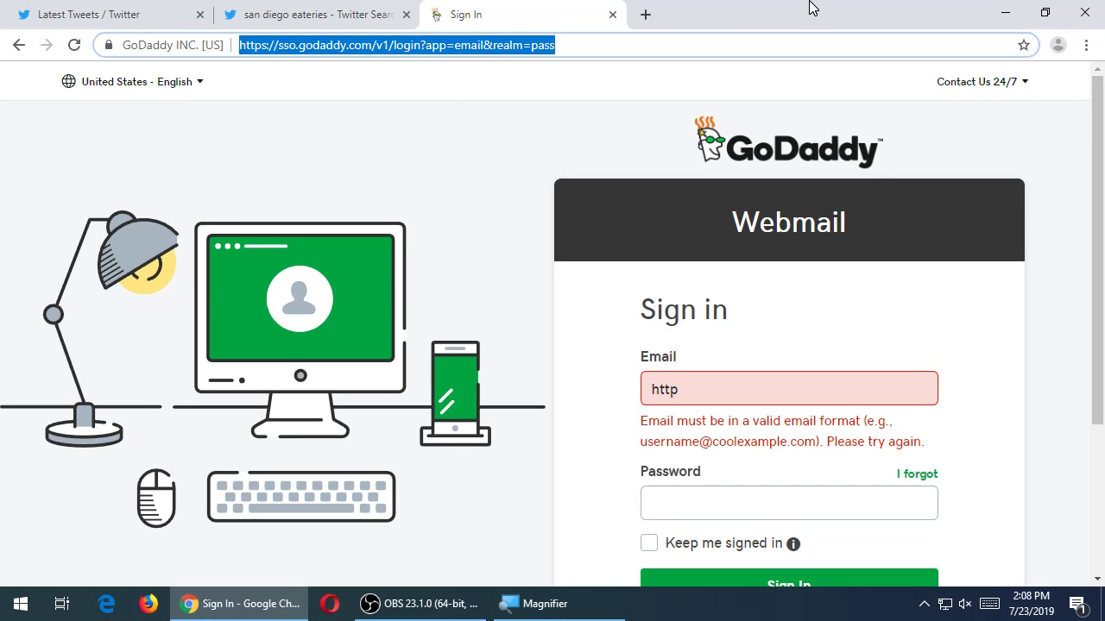
pyautogui.write('twi')
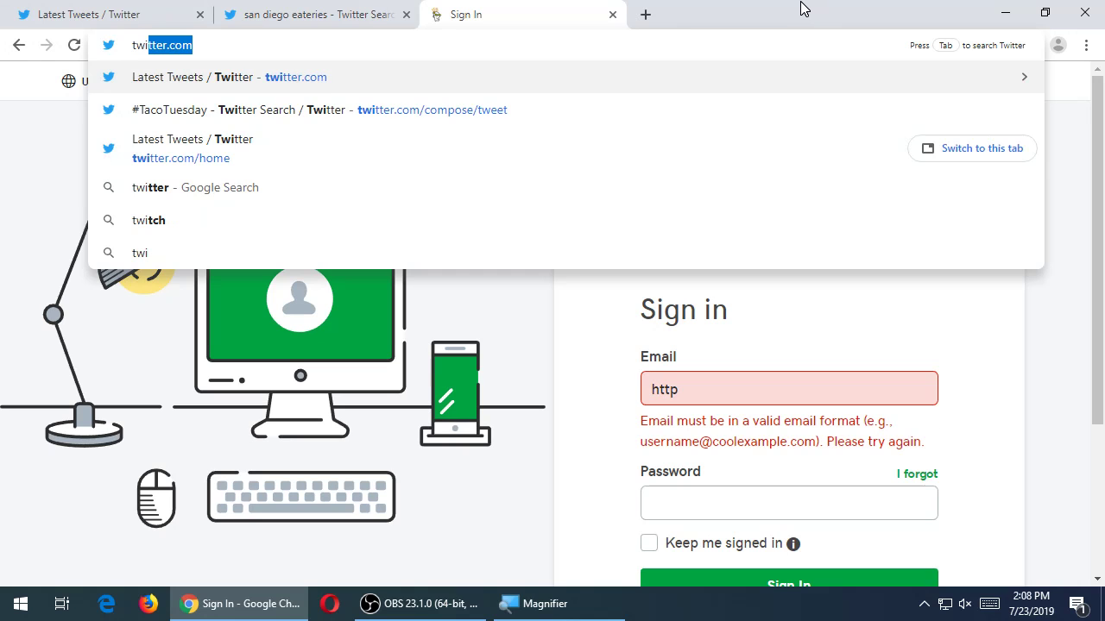
pyautogui.press('BackSpace')
pyautogui.press('BackSpace')
pyautogui.write('eetdeck.')
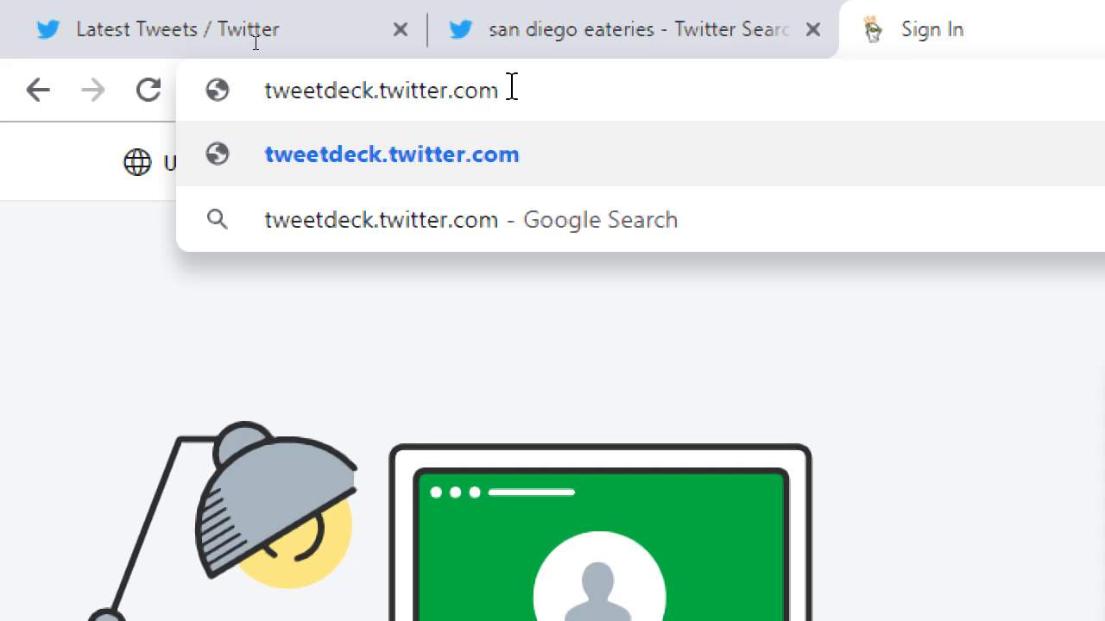
pyautogui.press('Return')
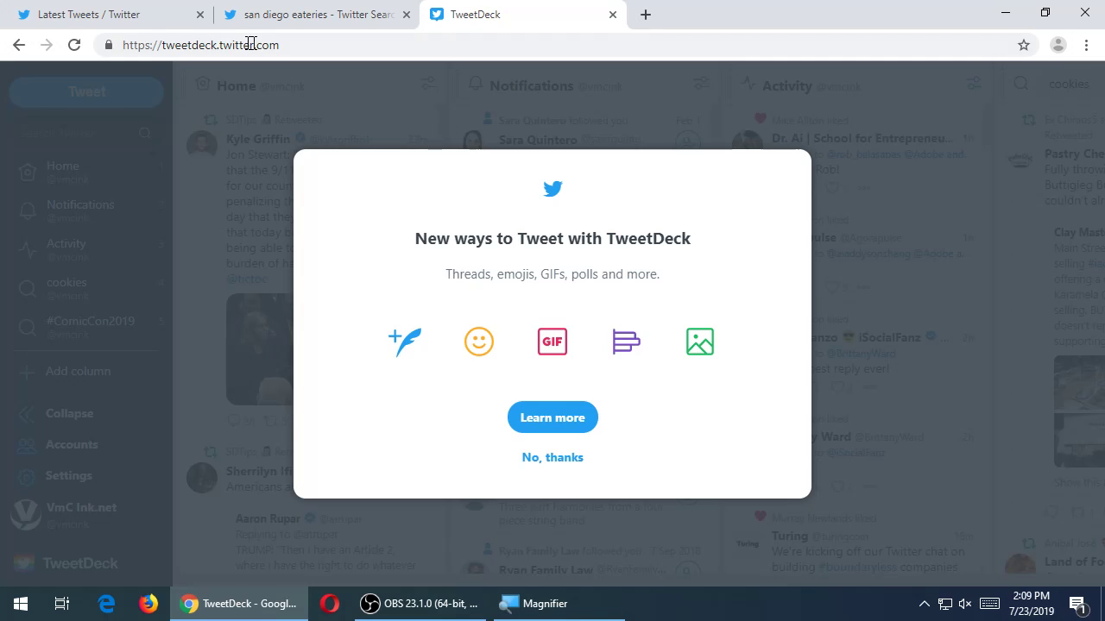
pyautogui.click(552, 457)
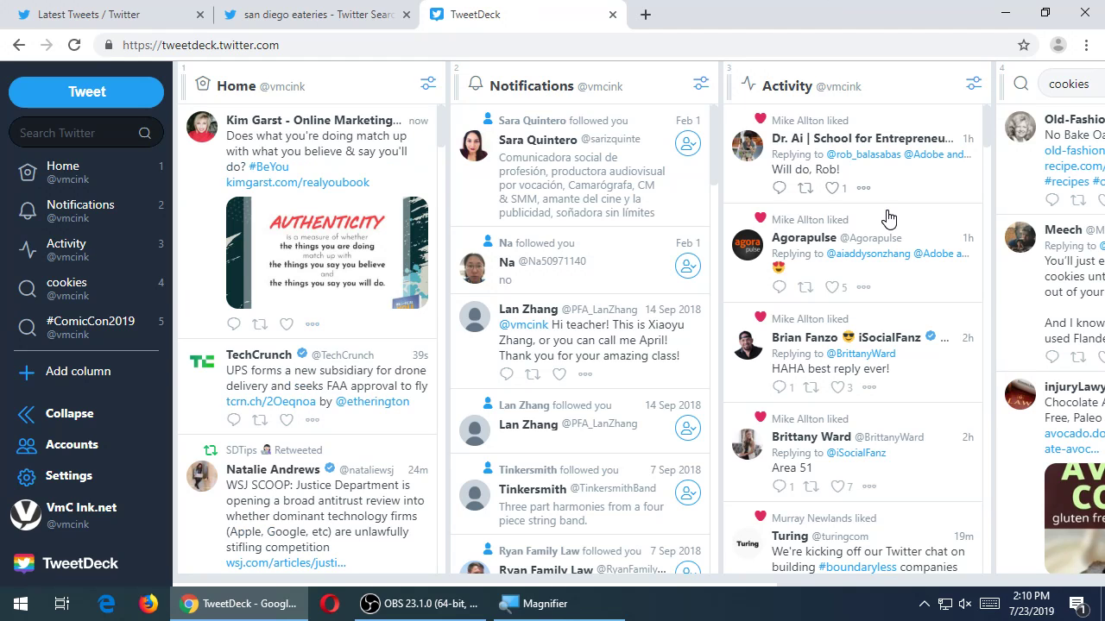
# Step: Drag the column scrollbar right to show #ComicCon2019 and scroll the cookies column
pyautogui.moveTo(627, 585); pyautogui.dragTo(925, 585)
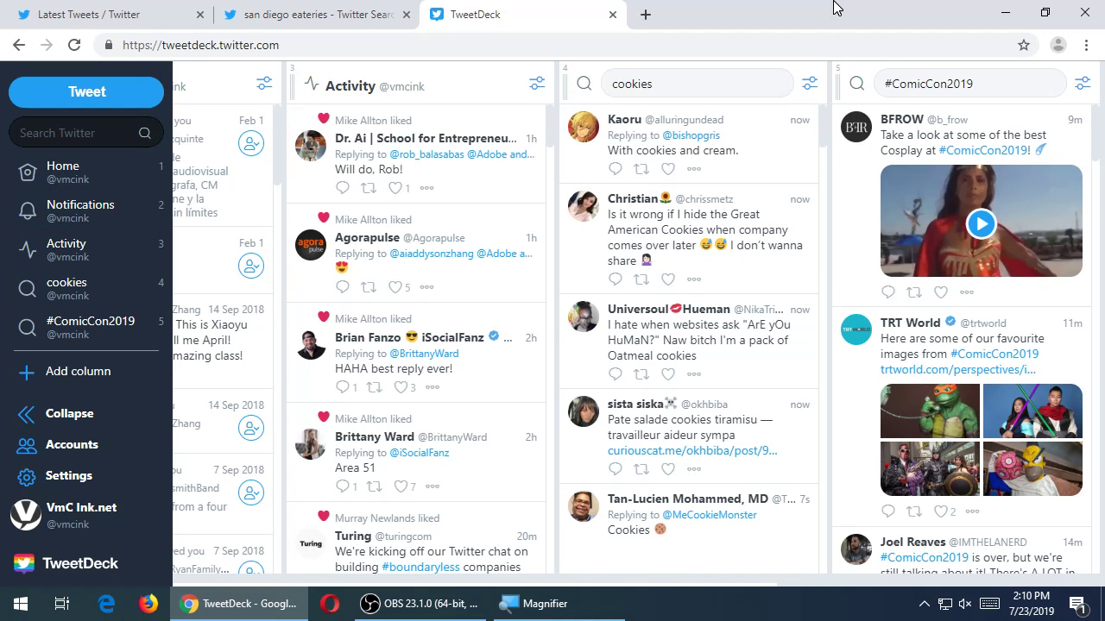
pyautogui.scroll(-5, 736, 421)
pyautogui.scroll(-10, 739, 419)
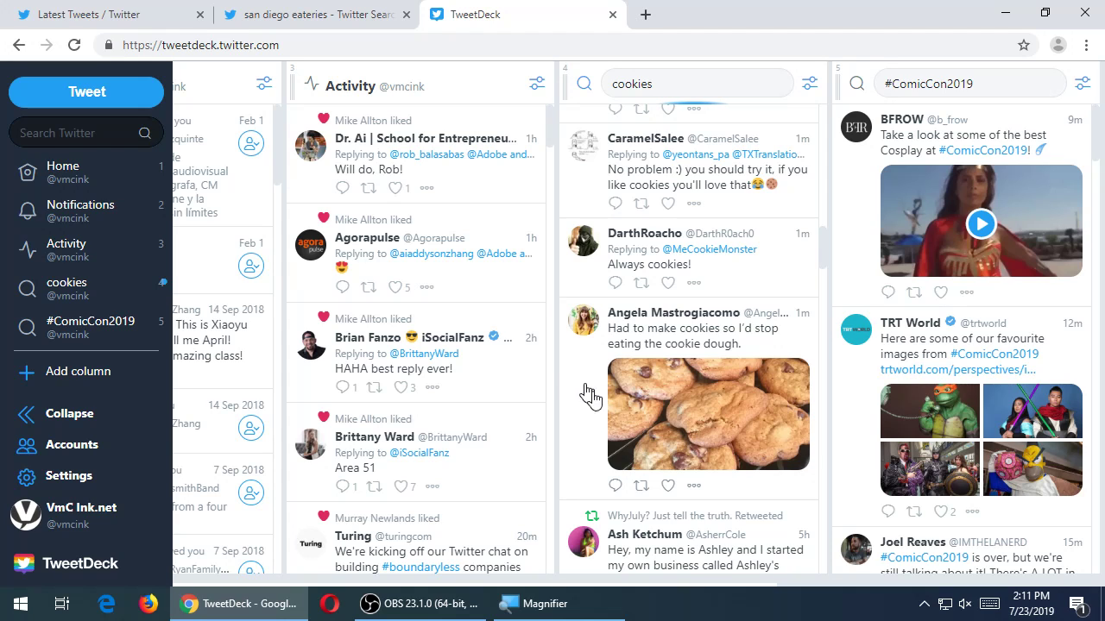
pyautogui.click(614, 486)
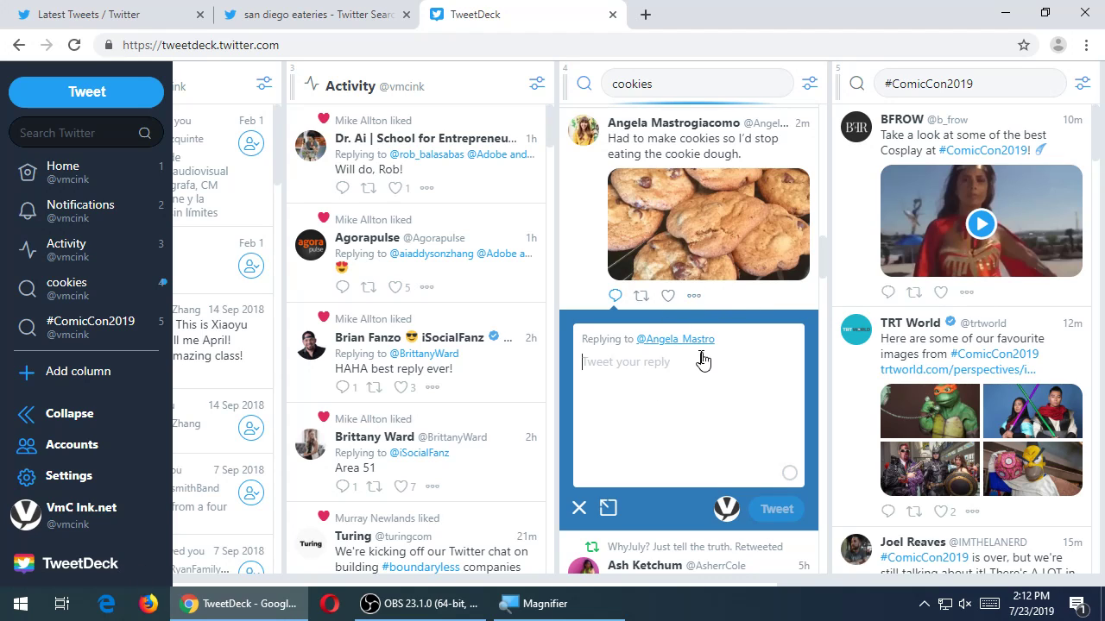
pyautogui.click(670, 297)
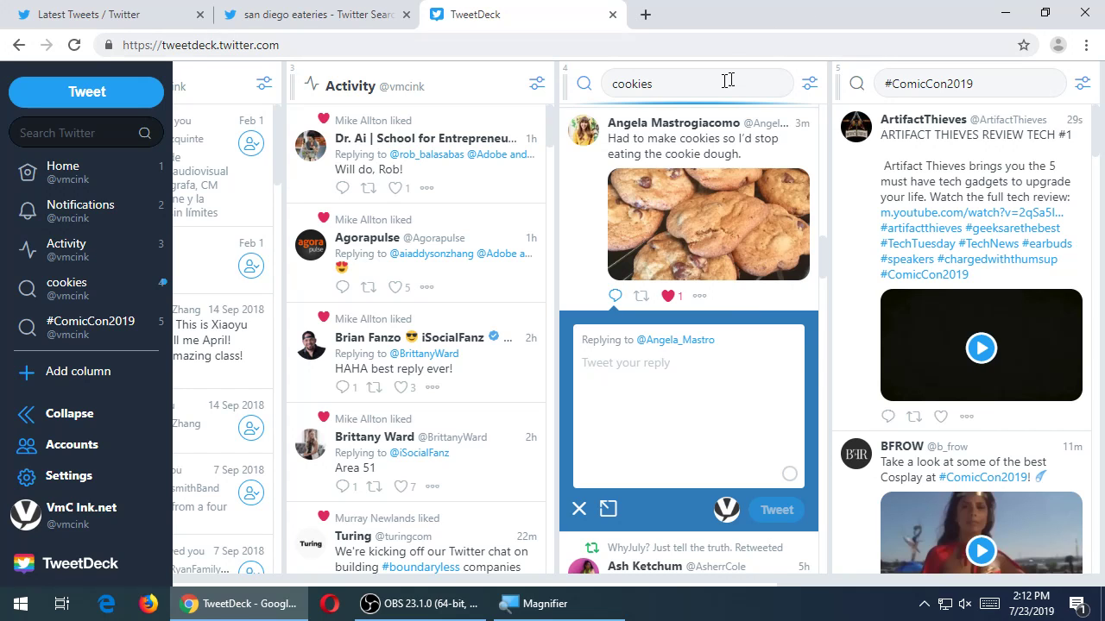
pyautogui.click(706, 109)
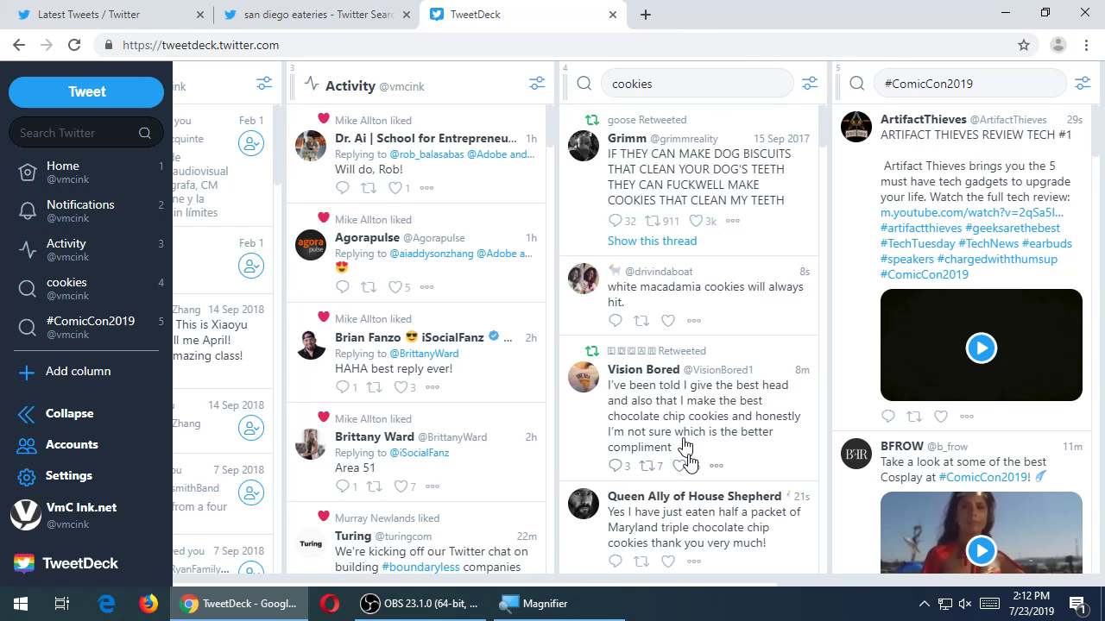
pyautogui.scroll(-4, 718, 466)
pyautogui.scroll(4, 718, 466)
# Step: Add a Trending column from the Add column dialog
pyautogui.click(227, 580)
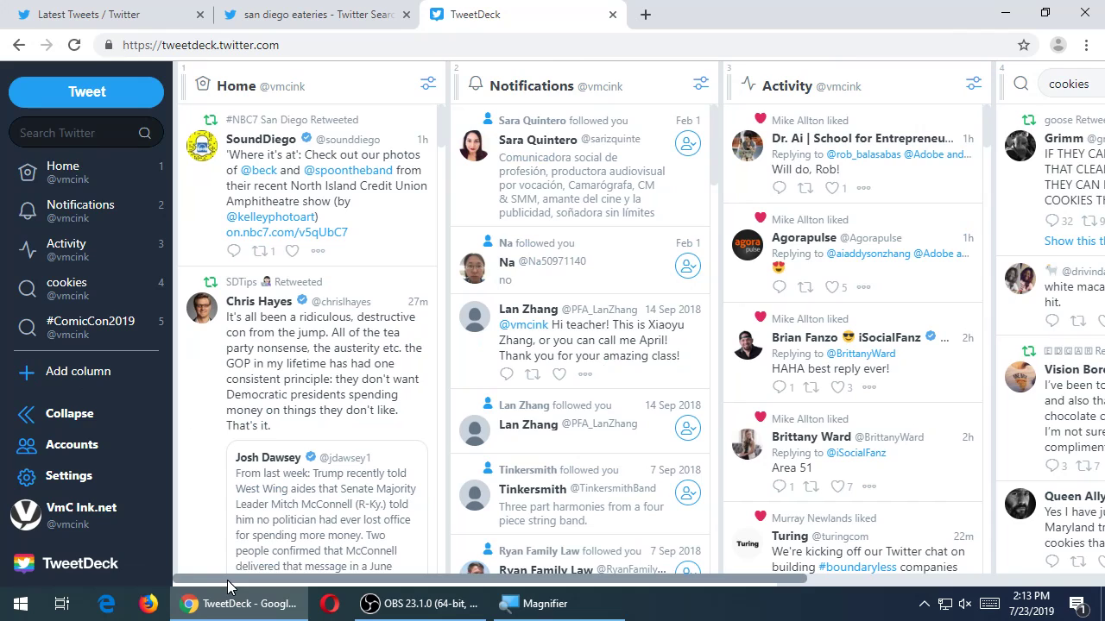
pyautogui.click(74, 373)
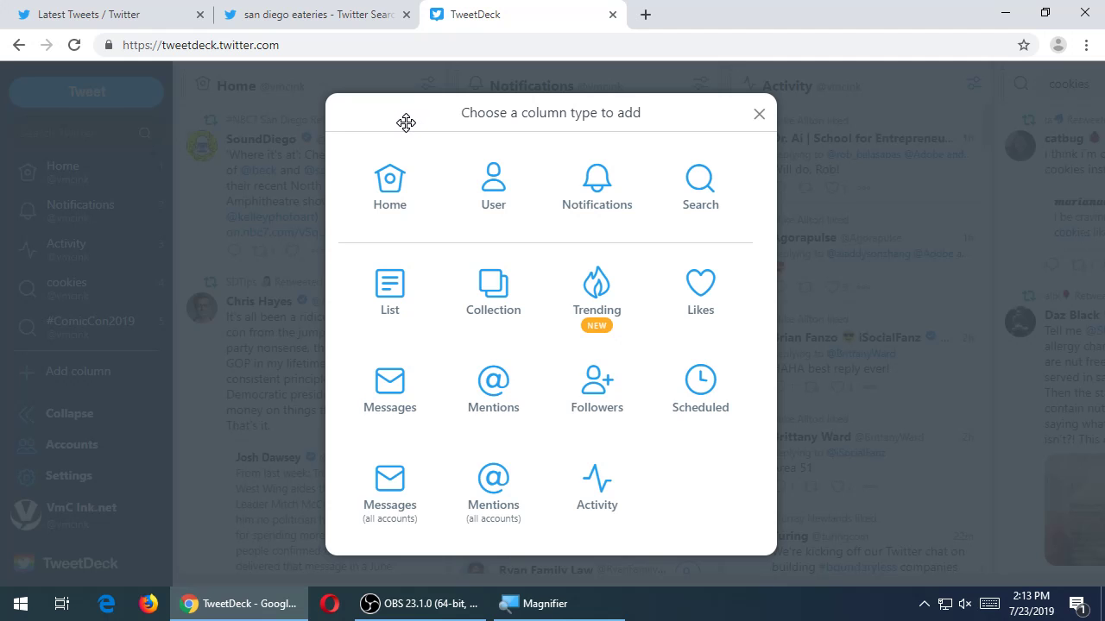
pyautogui.click(594, 289)
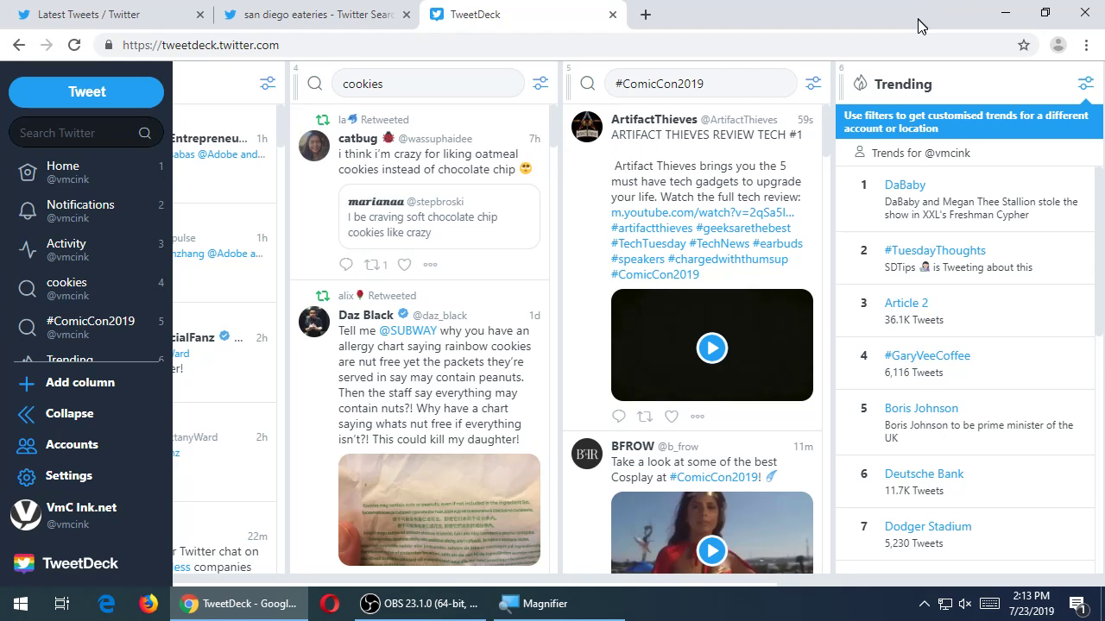
# Step: Open #TuesdayThoughts from the Trending column as a search column and scroll its tweets
pyautogui.click(982, 257)
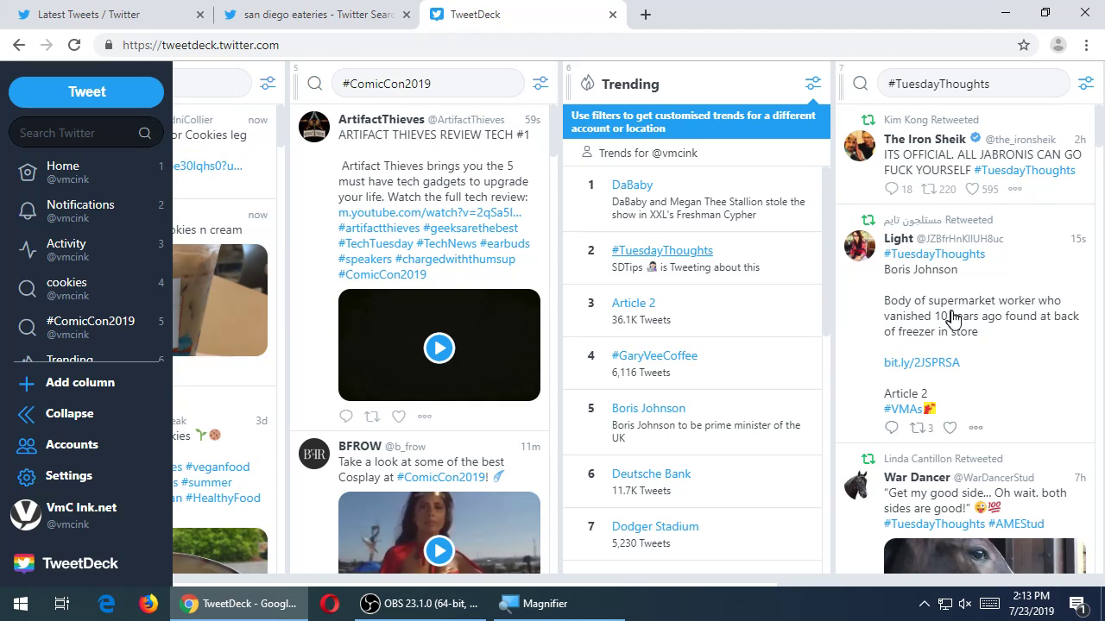
pyautogui.scroll(-4, 958, 317)
pyautogui.scroll(-5, 972, 315)
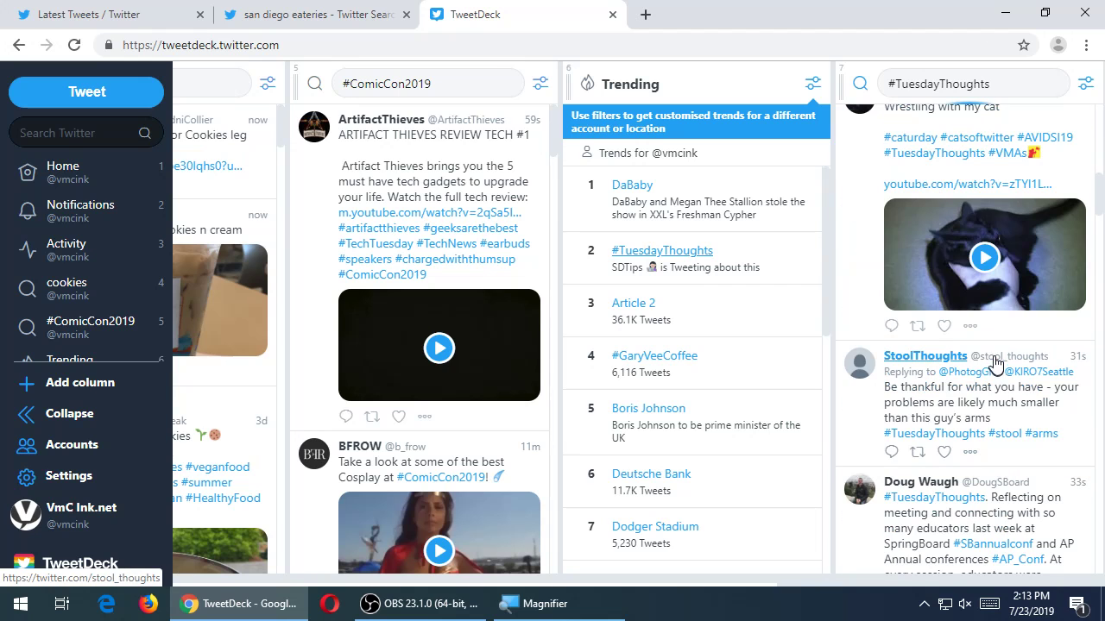
pyautogui.scroll(-12, 913, 317)
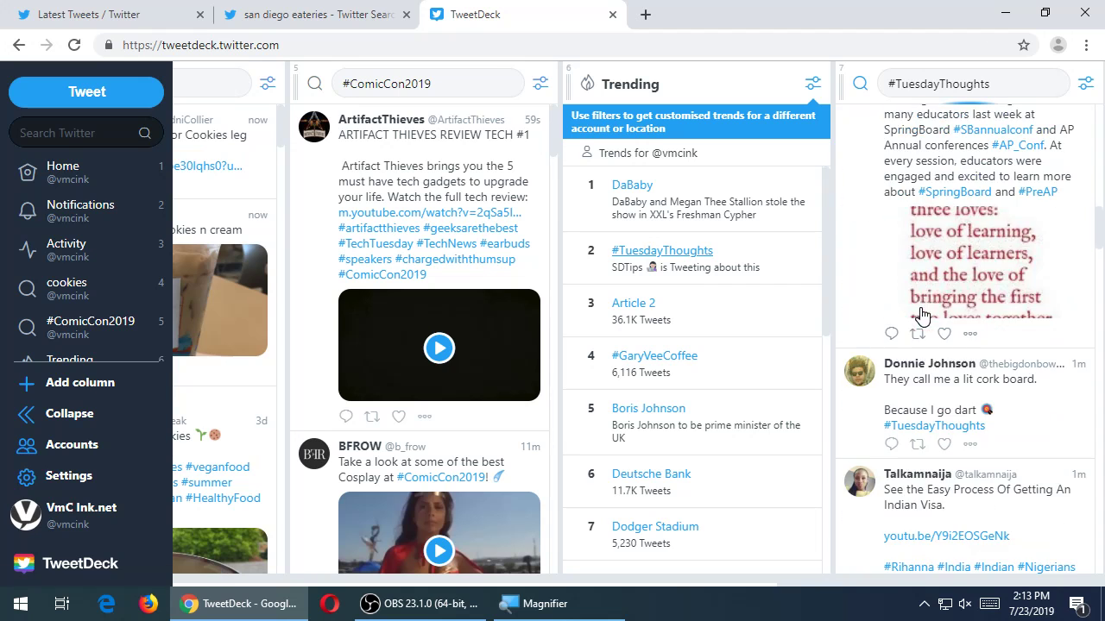
pyautogui.scroll(-4, 915, 297)
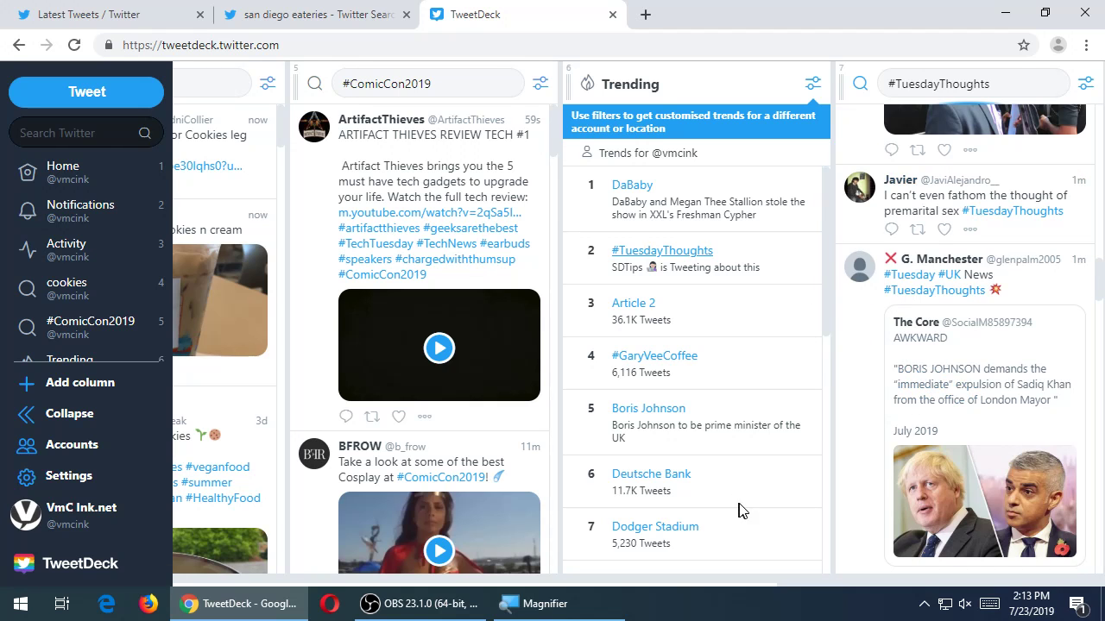
# Step: Open the Add column chooser and close it without adding any column
pyautogui.click(537, 583)
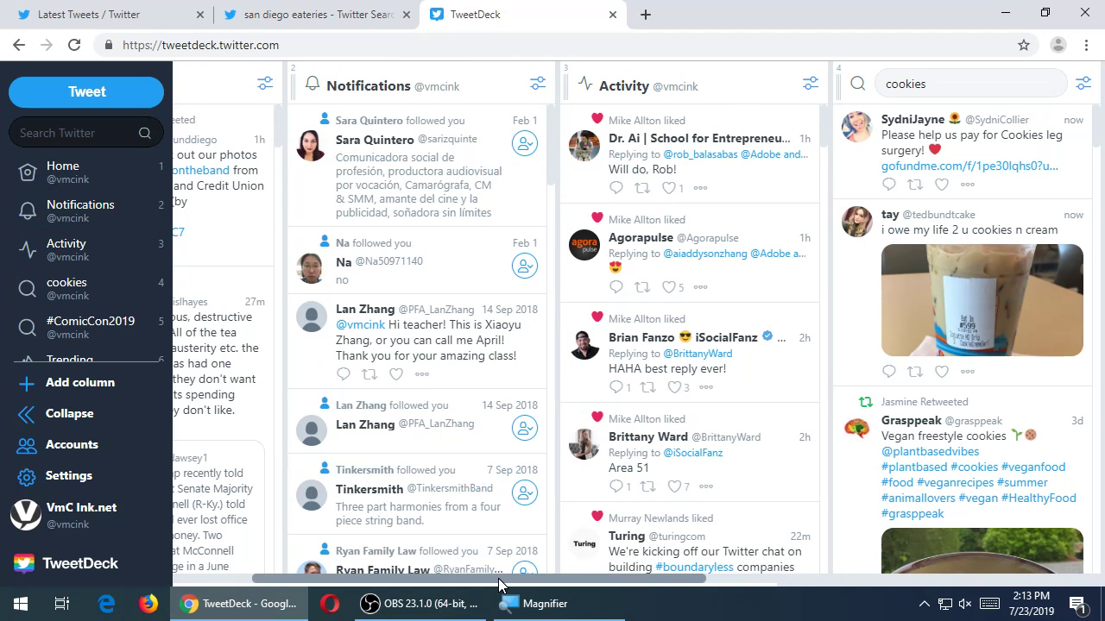
pyautogui.click(88, 382)
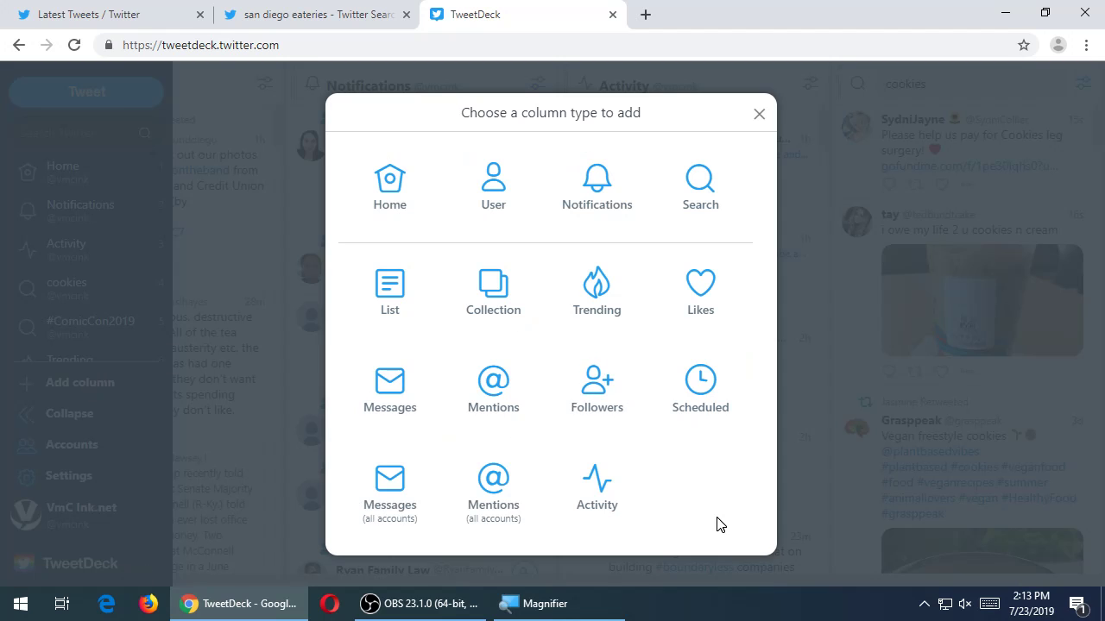
pyautogui.click(759, 116)
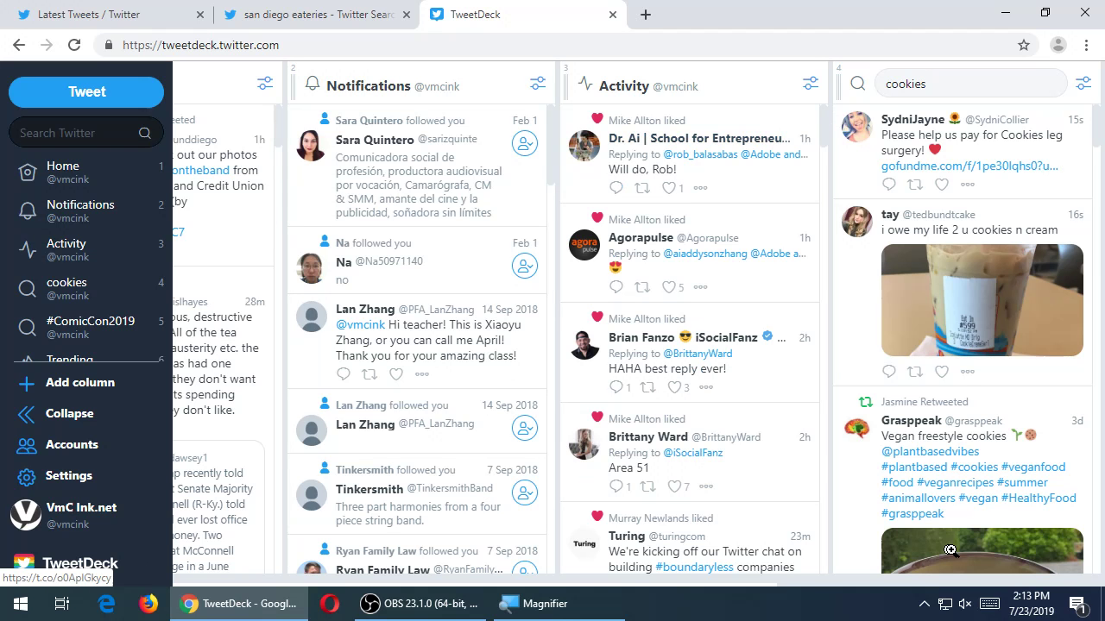
# Step: Remove the #TuesdayThoughts and Trending columns from the deck
pyautogui.click(988, 584)
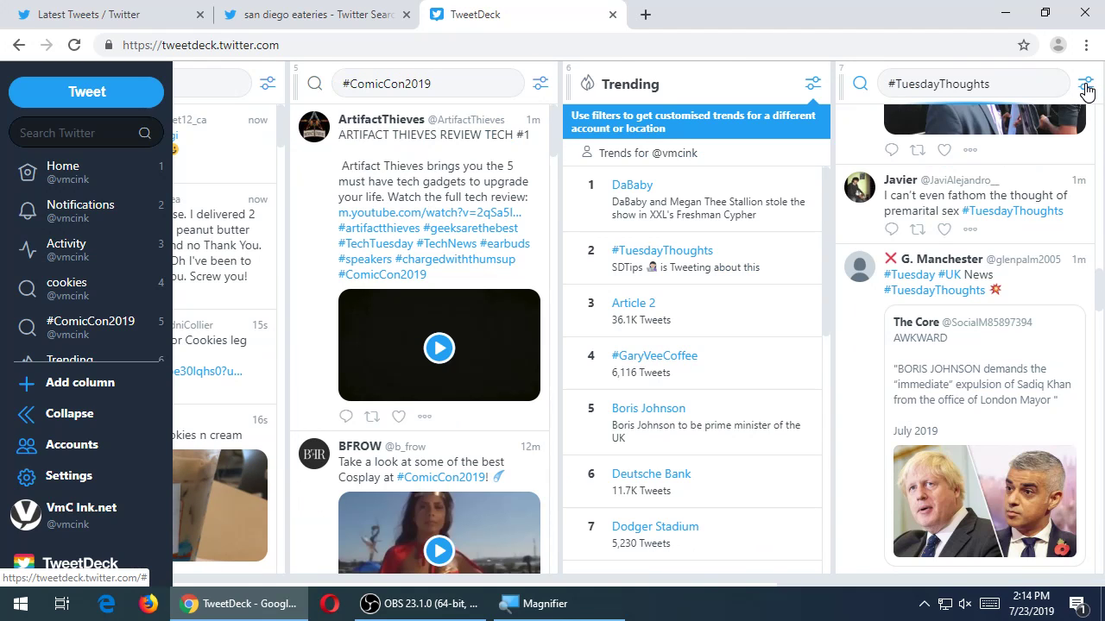
pyautogui.click(1085, 87)
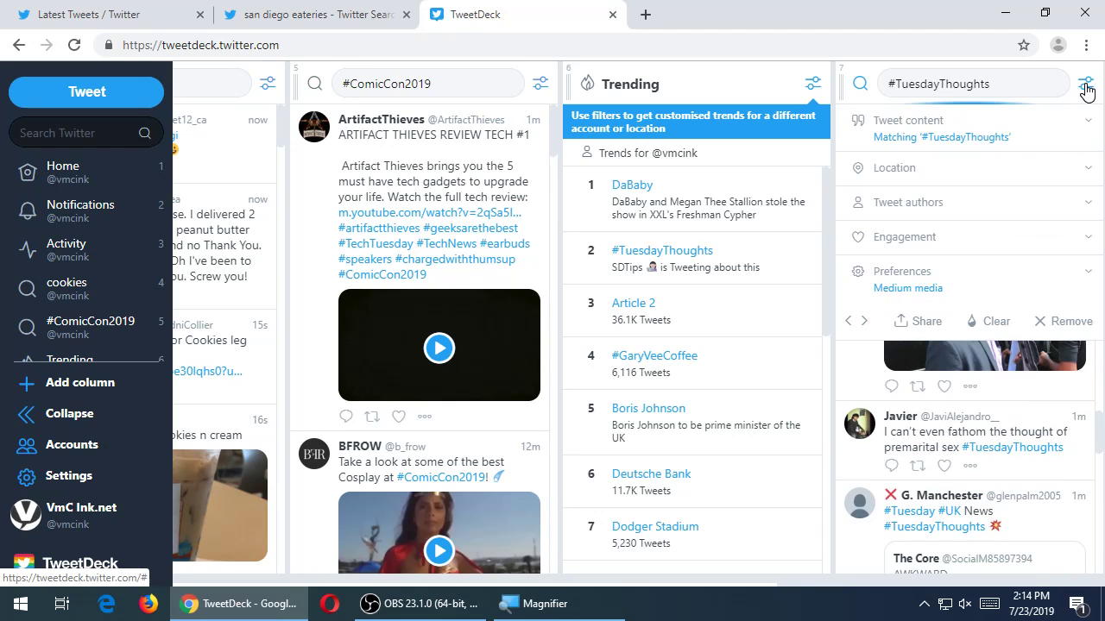
pyautogui.click(1061, 328)
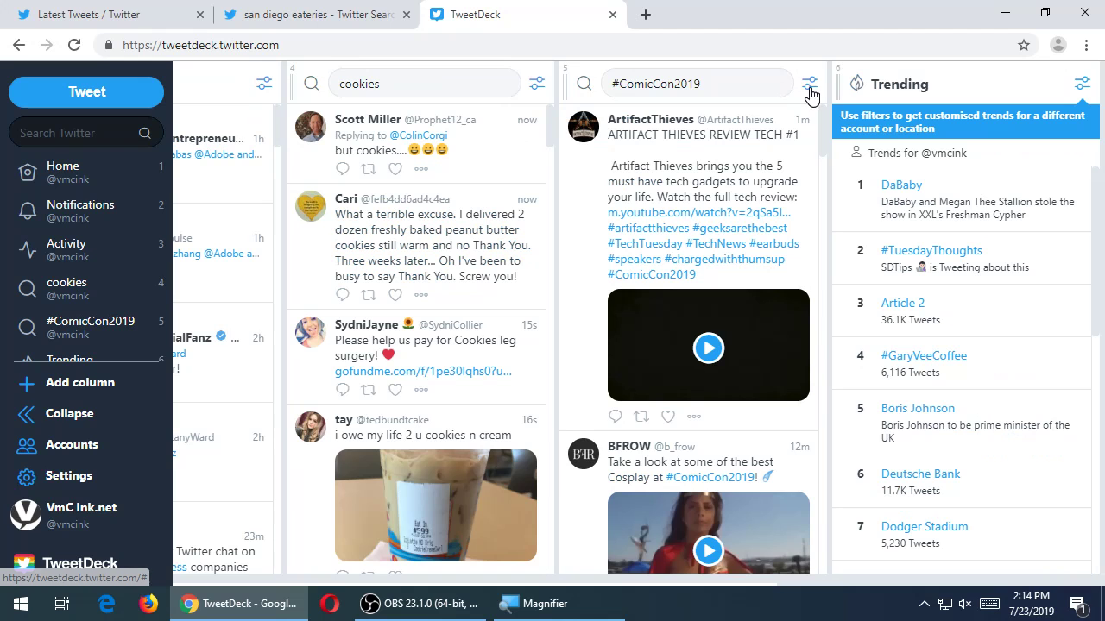
pyautogui.click(1080, 87)
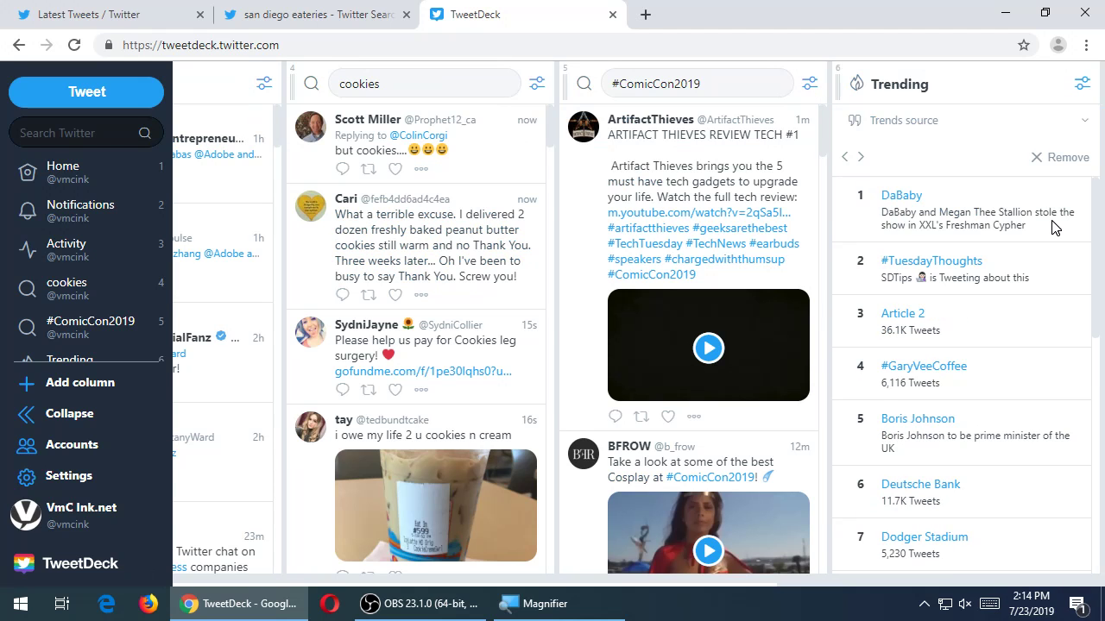
pyautogui.click(1059, 164)
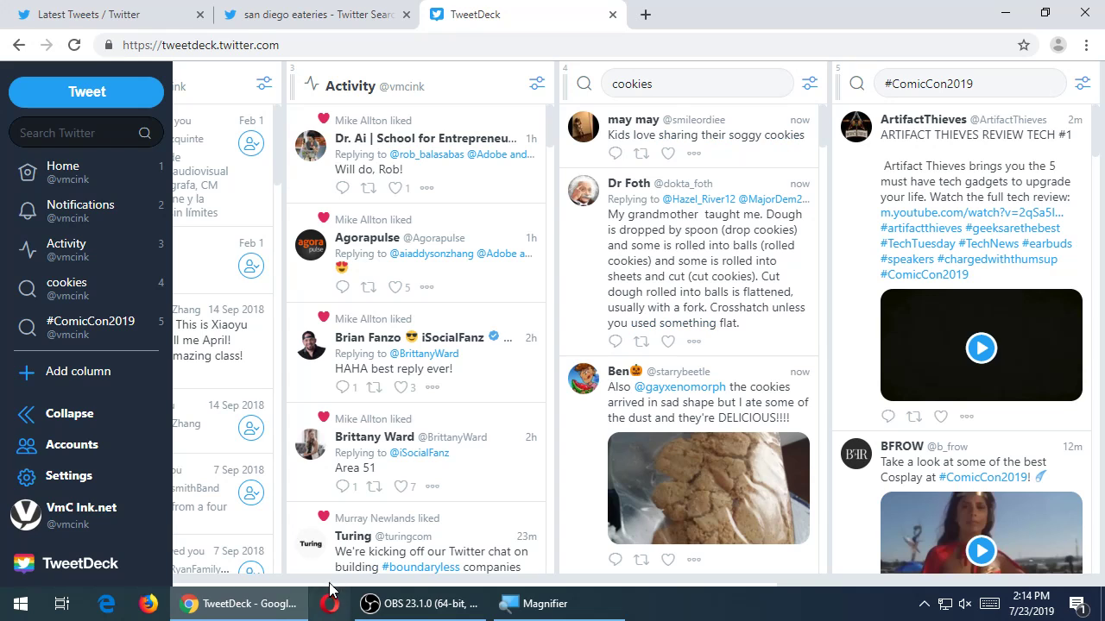
# Step: Search Twitter for 'San diego Comic con 2019' to add it as a new column
pyautogui.click(95, 134)
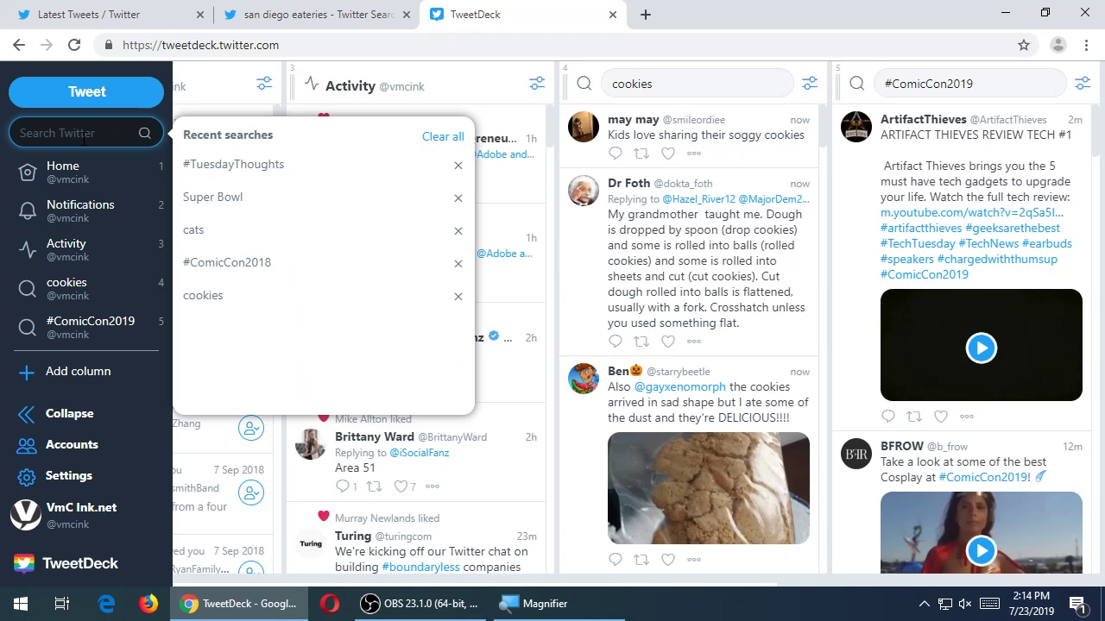
pyautogui.write('San diego')
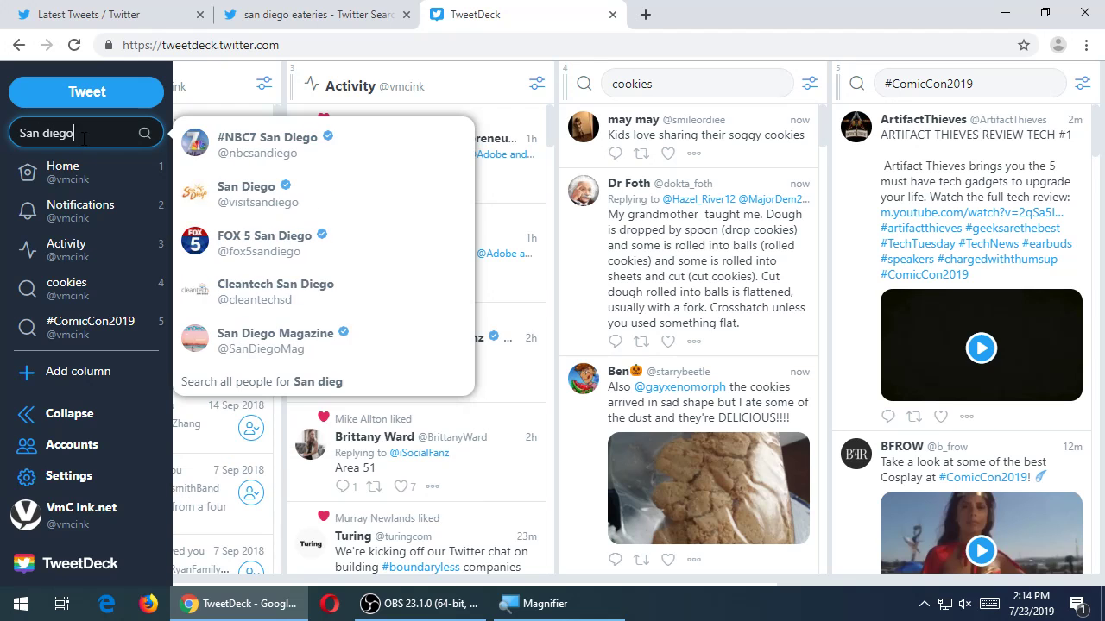
pyautogui.write(' Comic con 2019')
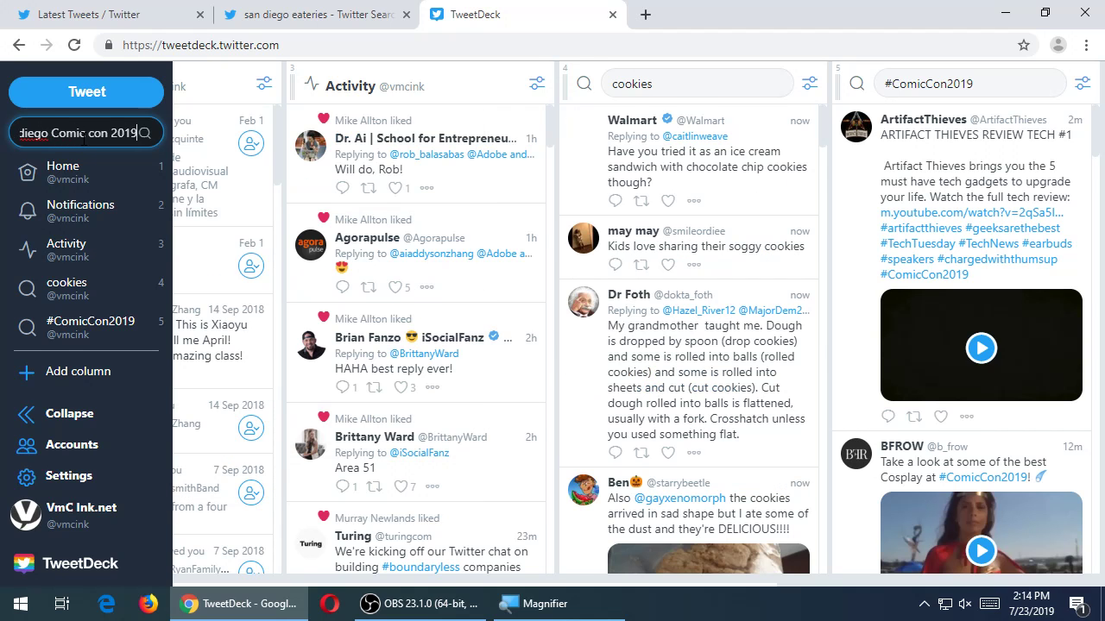
pyautogui.press('Return')
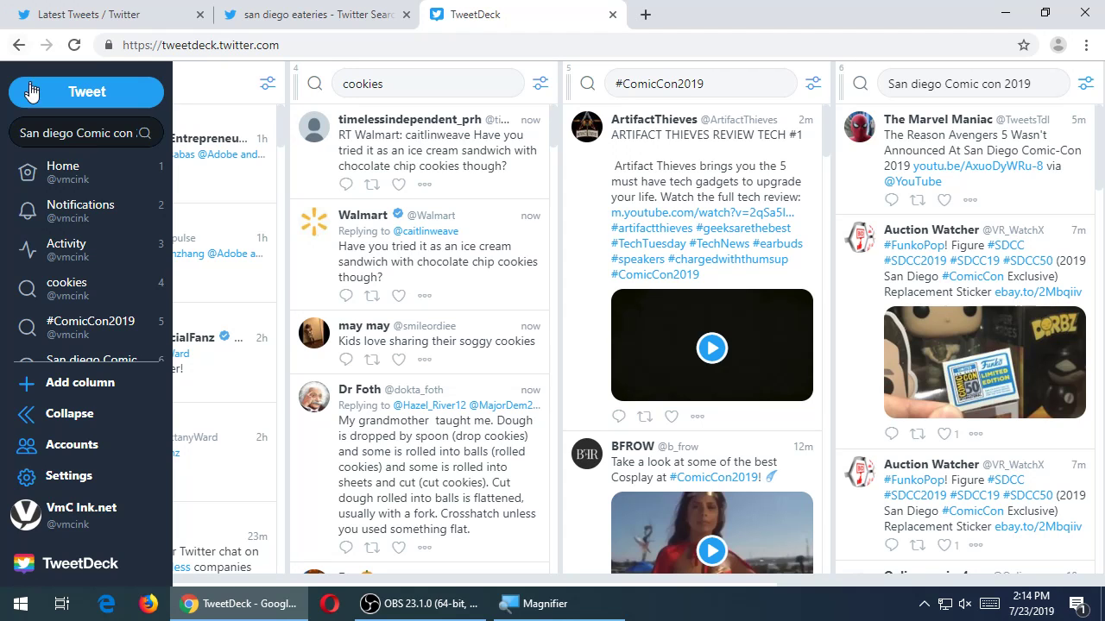
pyautogui.click(66, 131)
pyautogui.write('@swc_news')
pyautogui.press('Return')
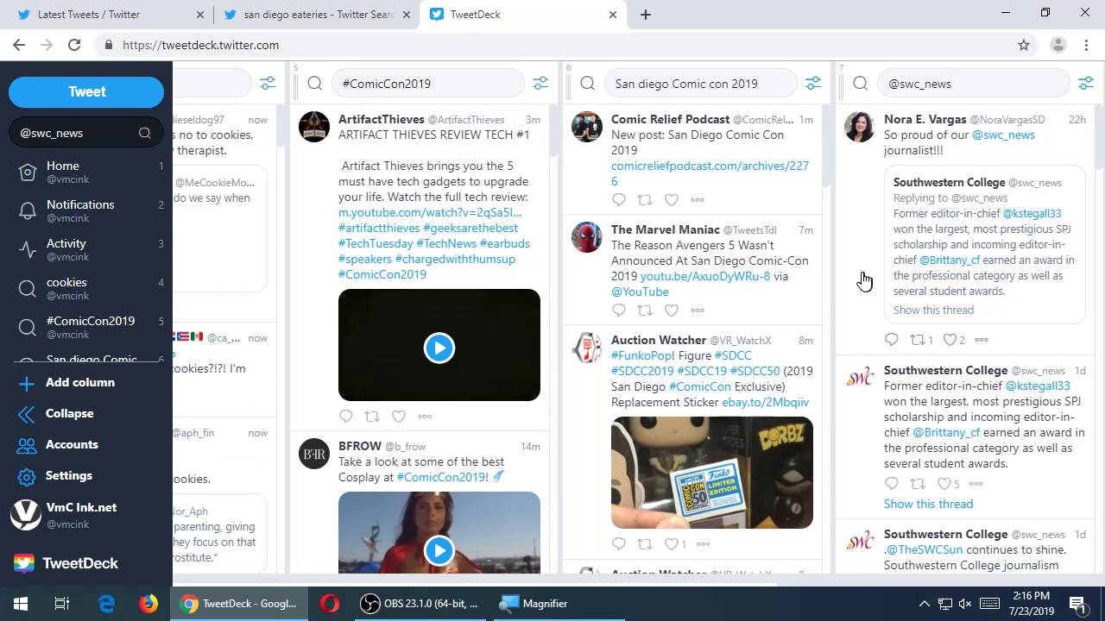
pyautogui.scroll(-4, 893, 303)
pyautogui.scroll(4, 880, 319)
pyautogui.click(117, 132)
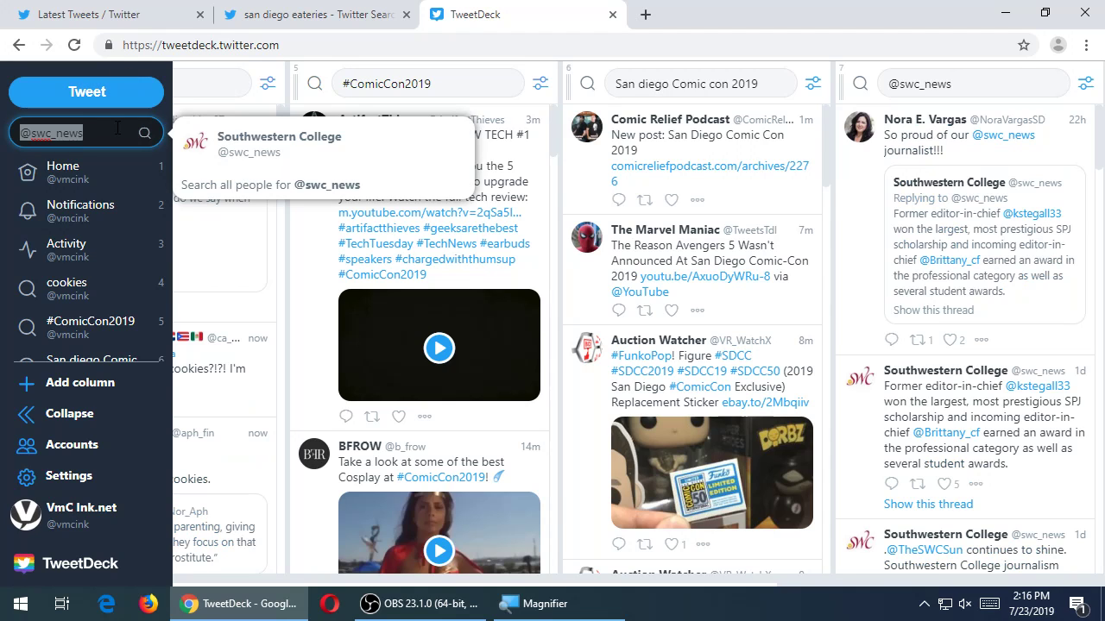
pyautogui.press('Home')
pyautogui.write('to:')
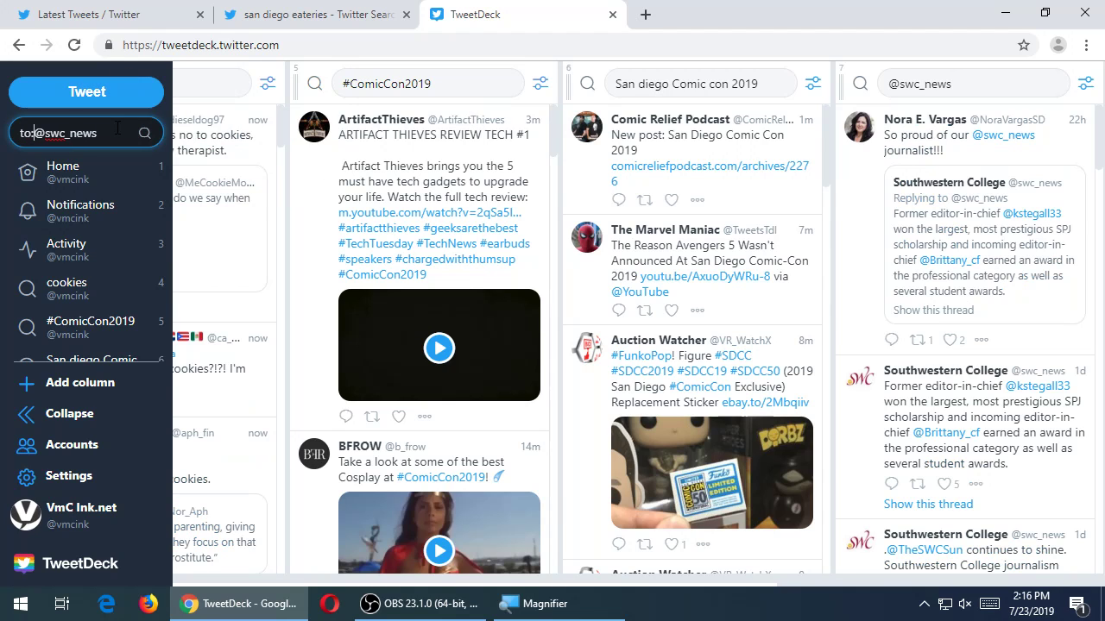
pyautogui.press('Return')
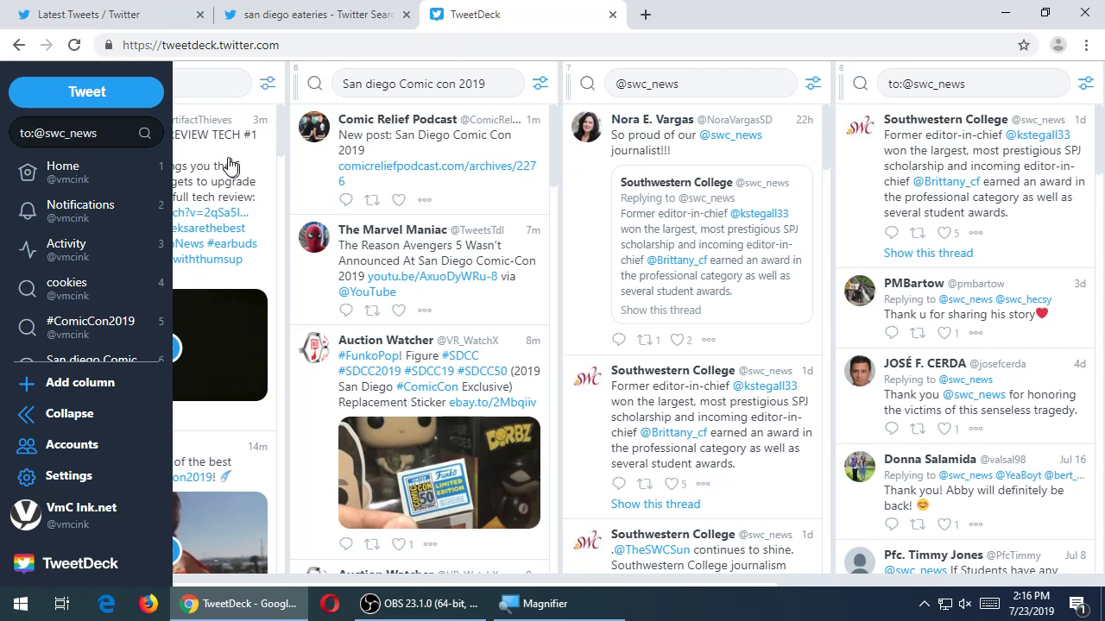
pyautogui.press('super+plus')
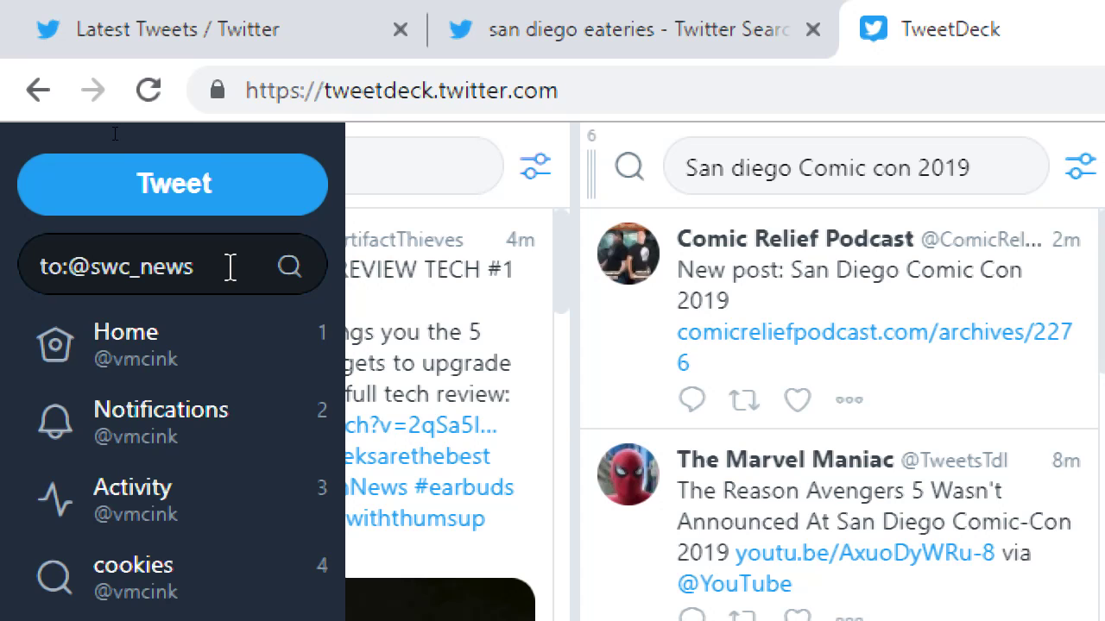
pyautogui.press('super+minus')
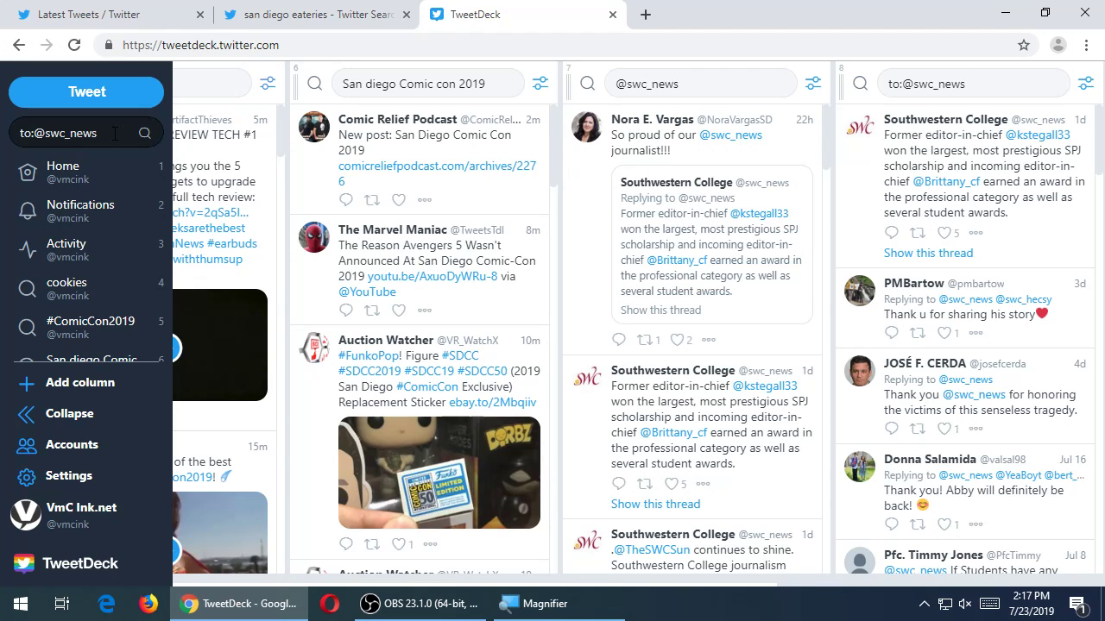
pyautogui.click(893, 524)
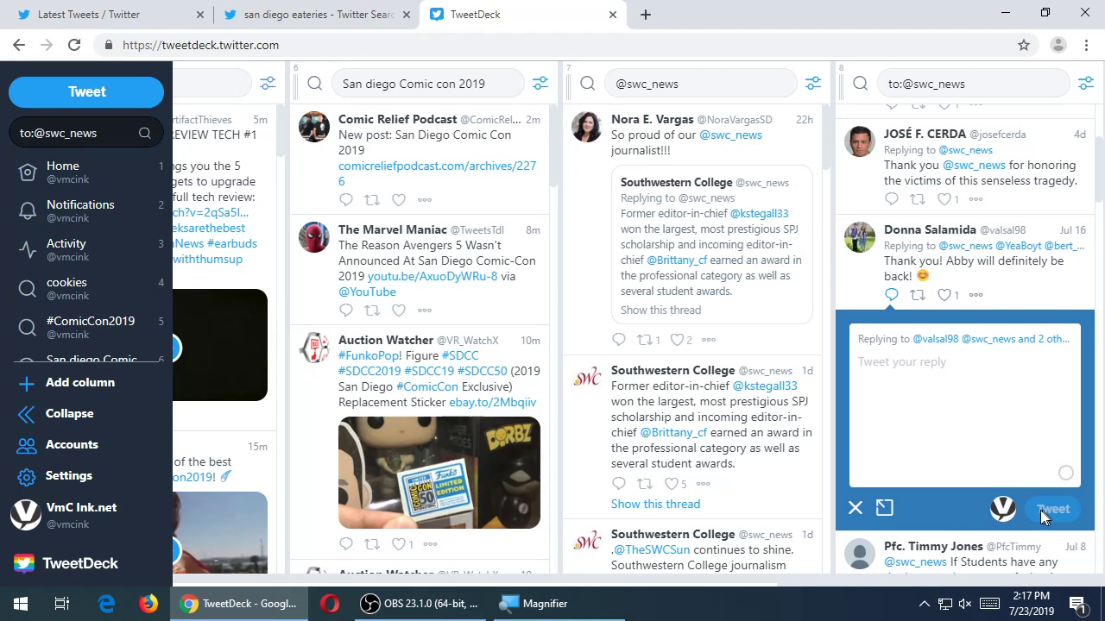
pyautogui.click(855, 509)
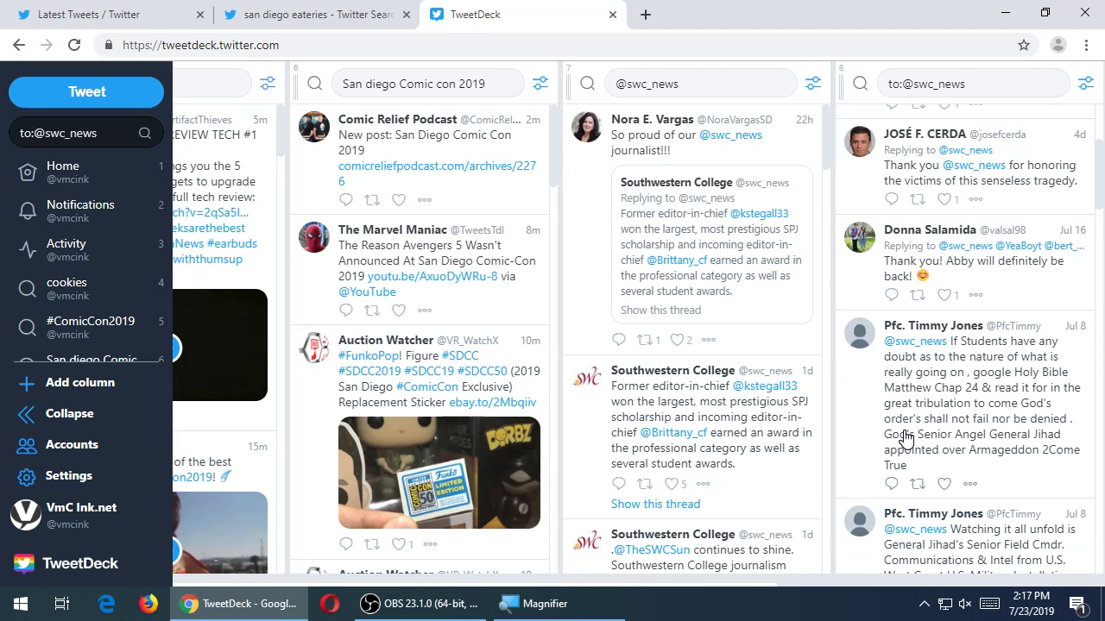
pyautogui.scroll(-3, 904, 438)
pyautogui.scroll(-3, 906, 431)
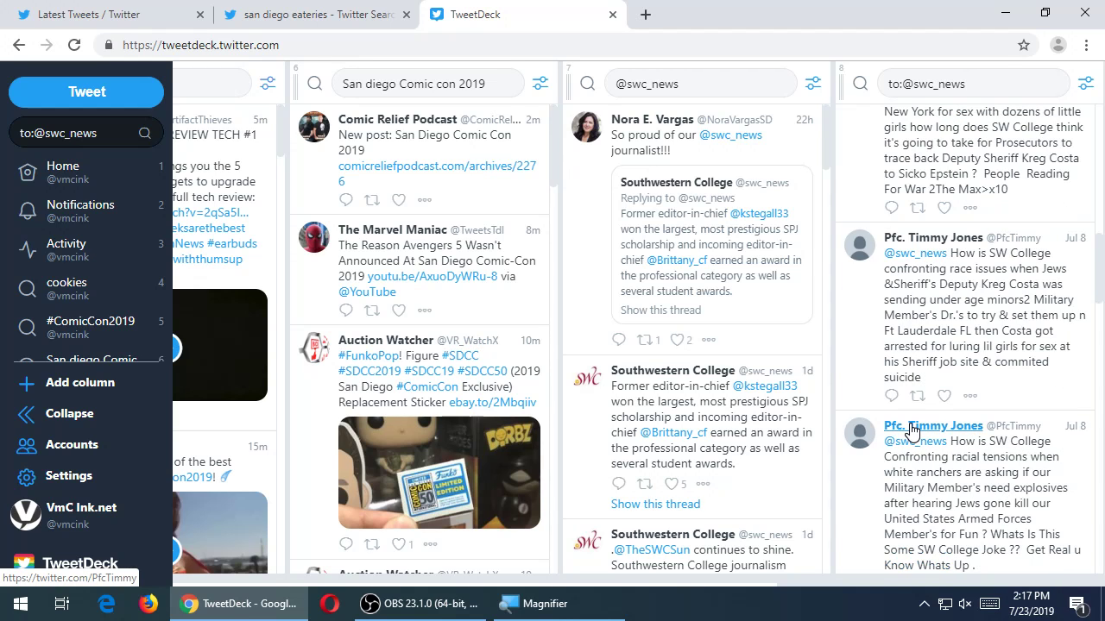
pyautogui.scroll(-6, 911, 431)
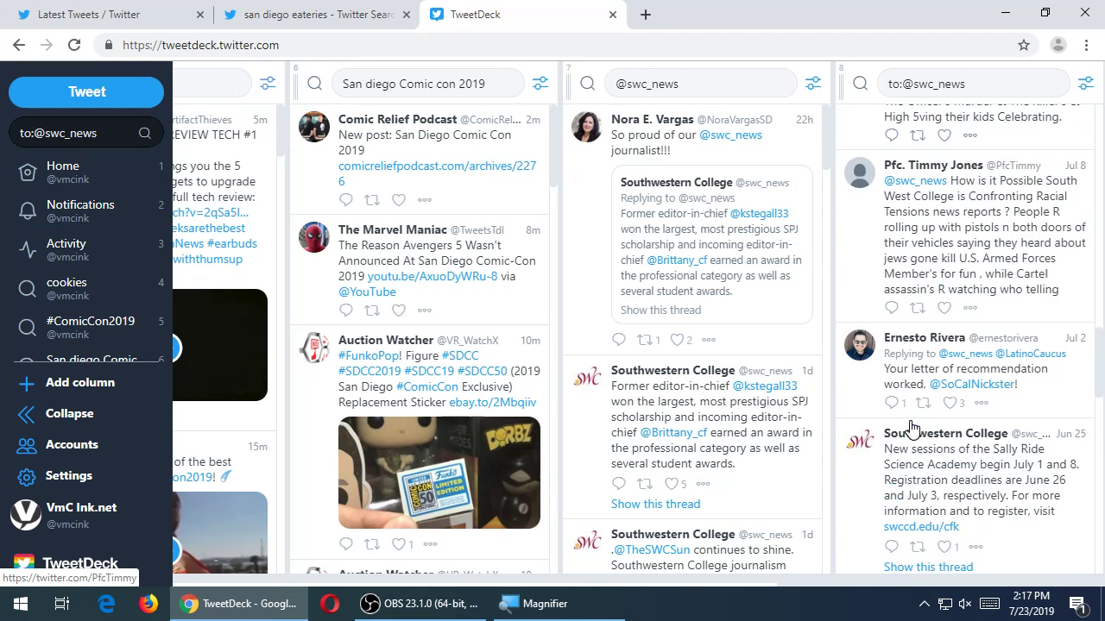
# Step: Click into the search box, then jump to column 3 (cookies) and back to column 1 (Home)
pyautogui.click(43, 134)
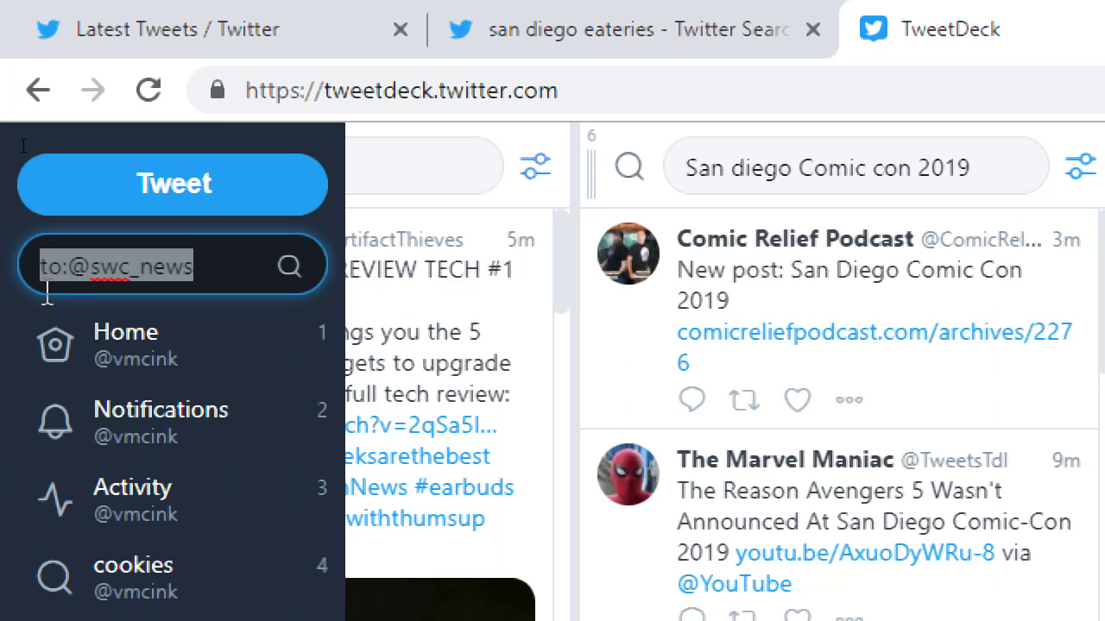
pyautogui.click(32, 137)
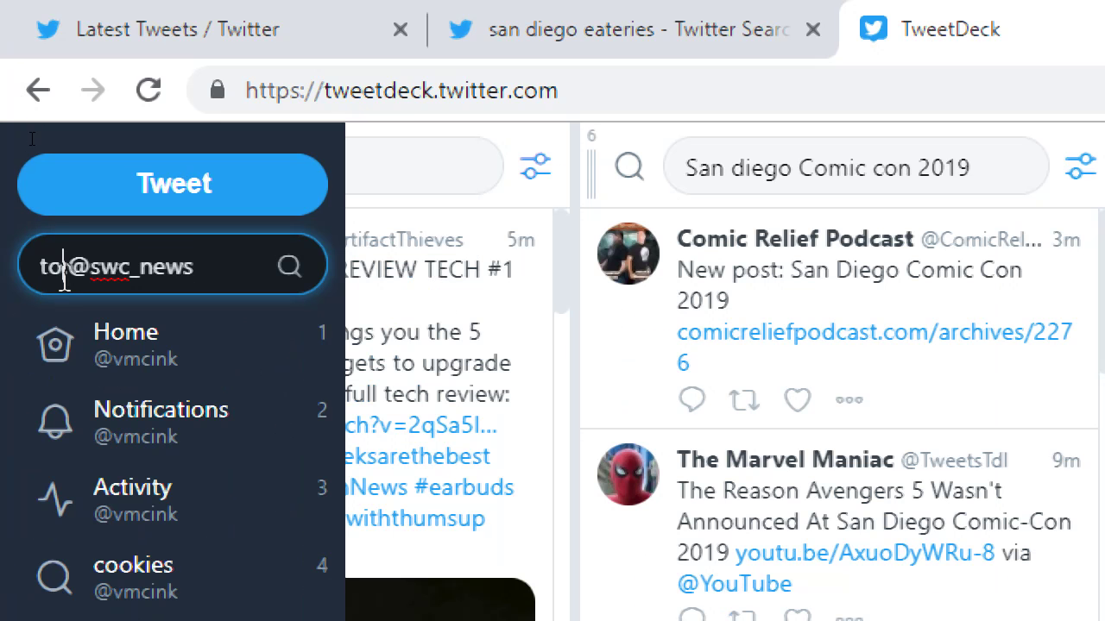
pyautogui.click(218, 289)
pyautogui.press('super+minus')
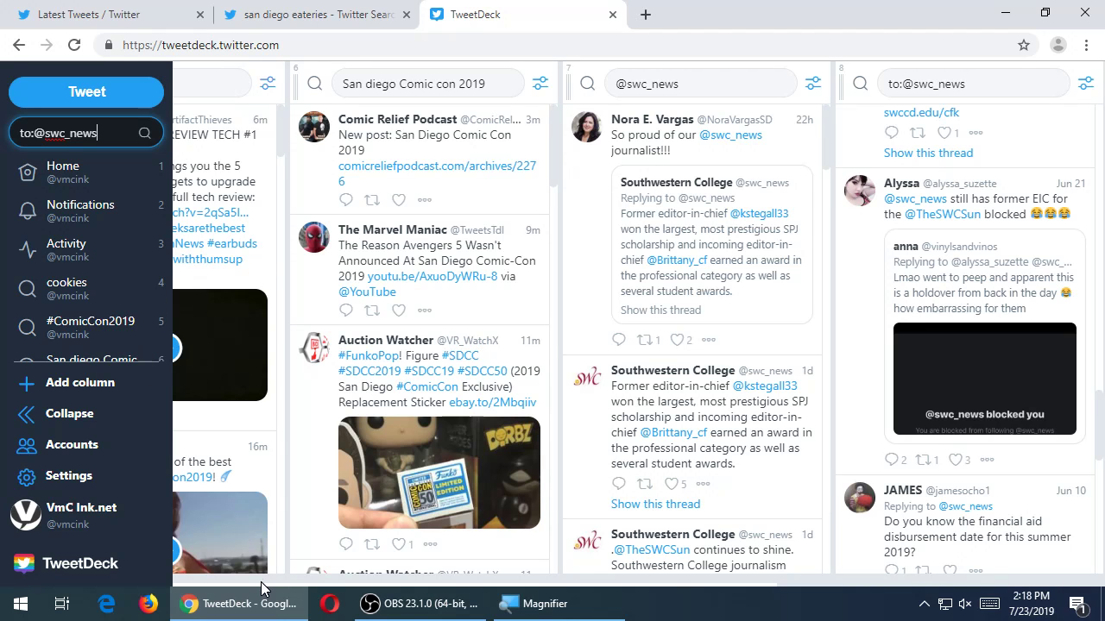
pyautogui.press('3')
pyautogui.press('1')
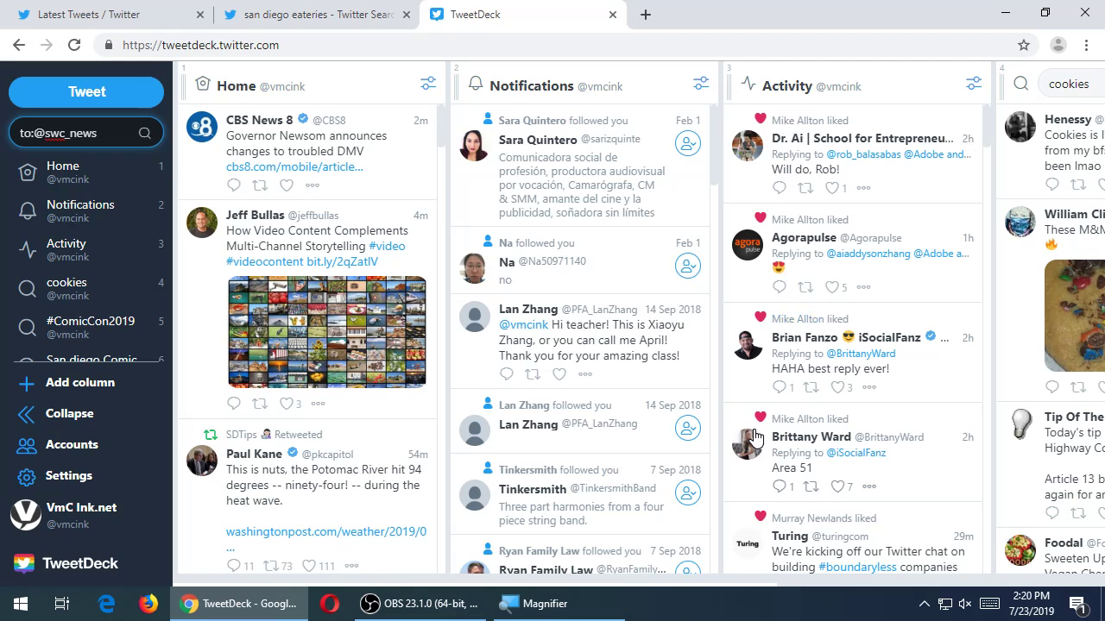
# Step: Scroll the deck sideways so the cookies column sits fully beside Notifications and Activity
pyautogui.moveTo(390, 584); pyautogui.dragTo(488, 585)
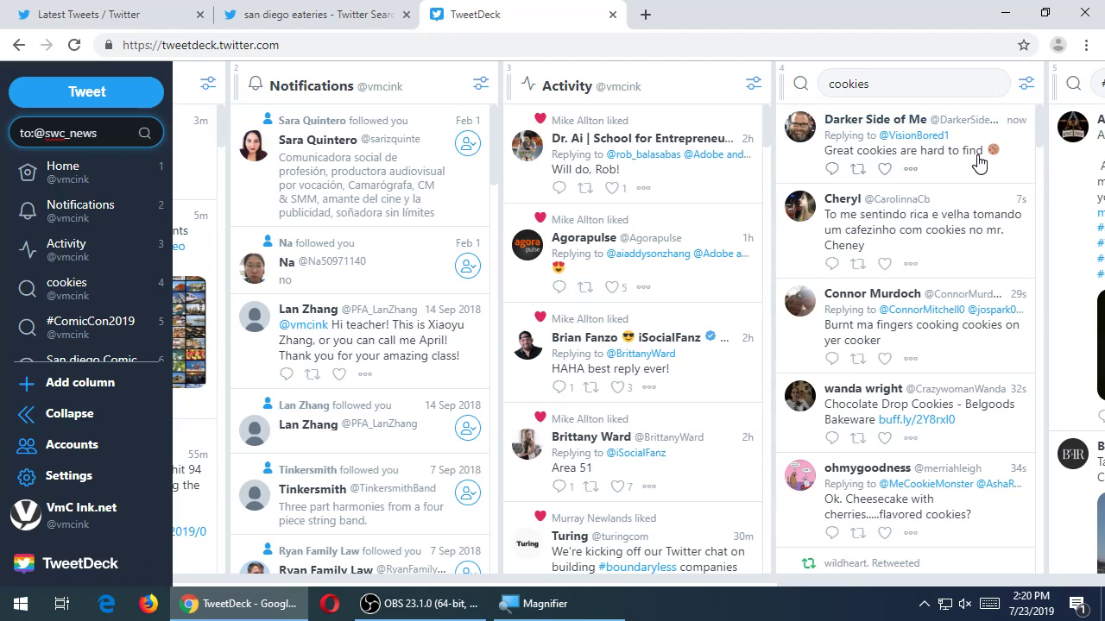
# Step: Start a reply to the top cookies tweet, discard it, and refresh the cookies column for newer tweets
pyautogui.click(831, 170)
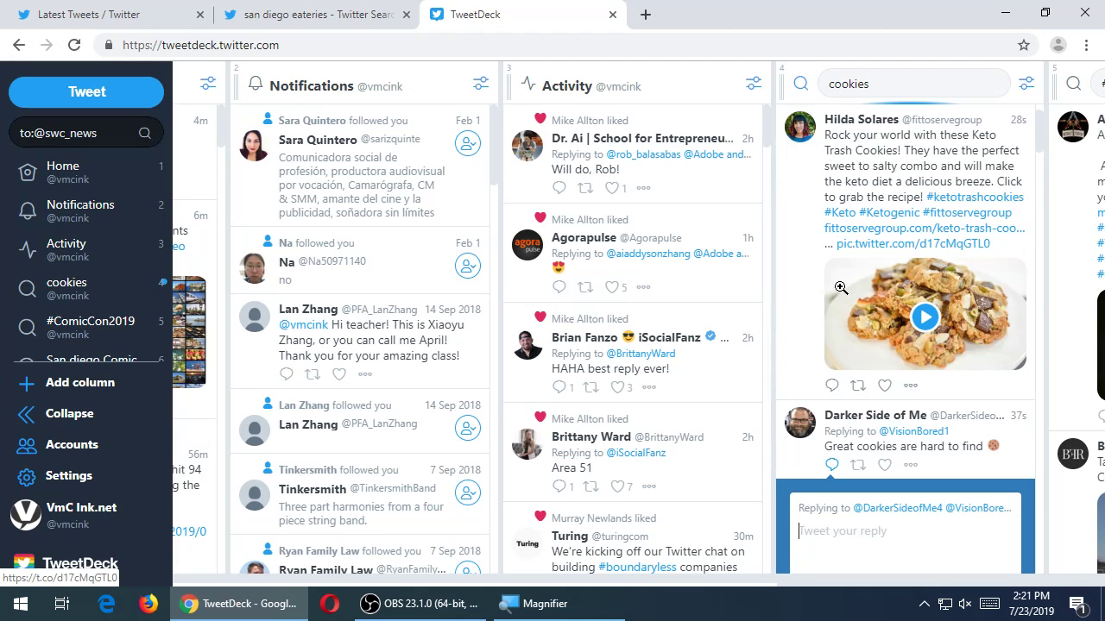
pyautogui.click(920, 104)
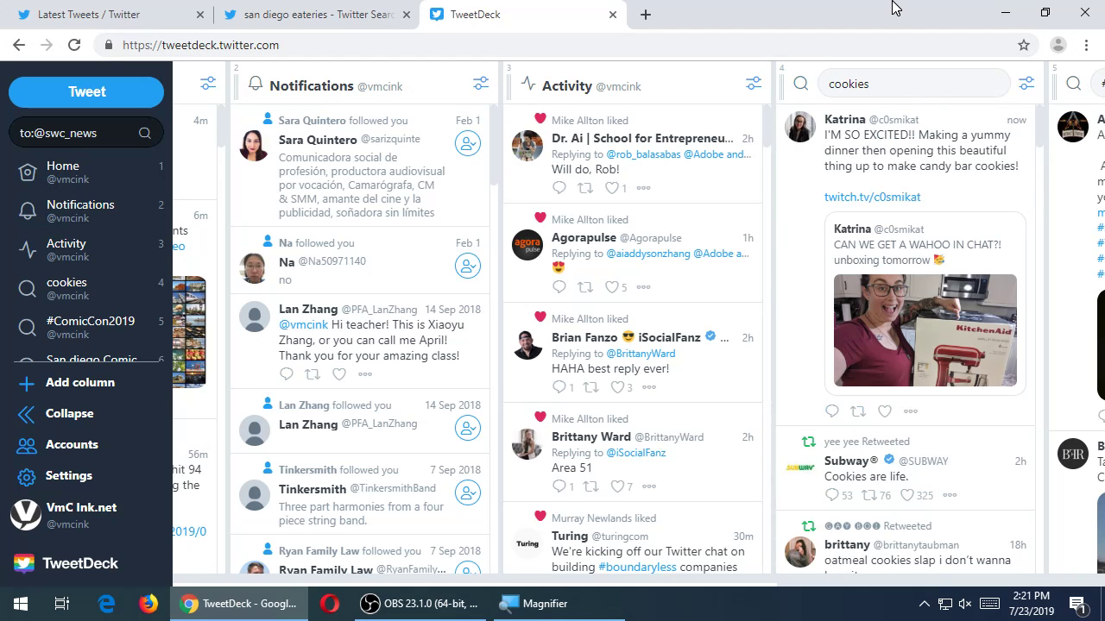
pyautogui.scroll(-2, 930, 169)
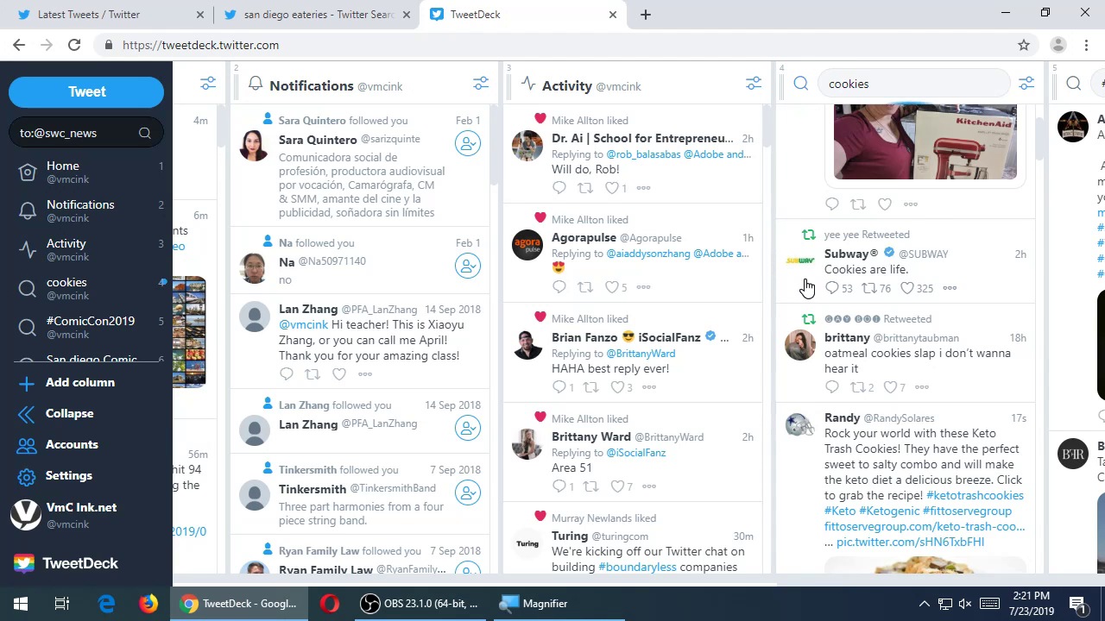
# Step: View the Subway 'Cookies are life.' tweet, return to cookies results, and scroll to the Lion King tweet
pyautogui.click(804, 287)
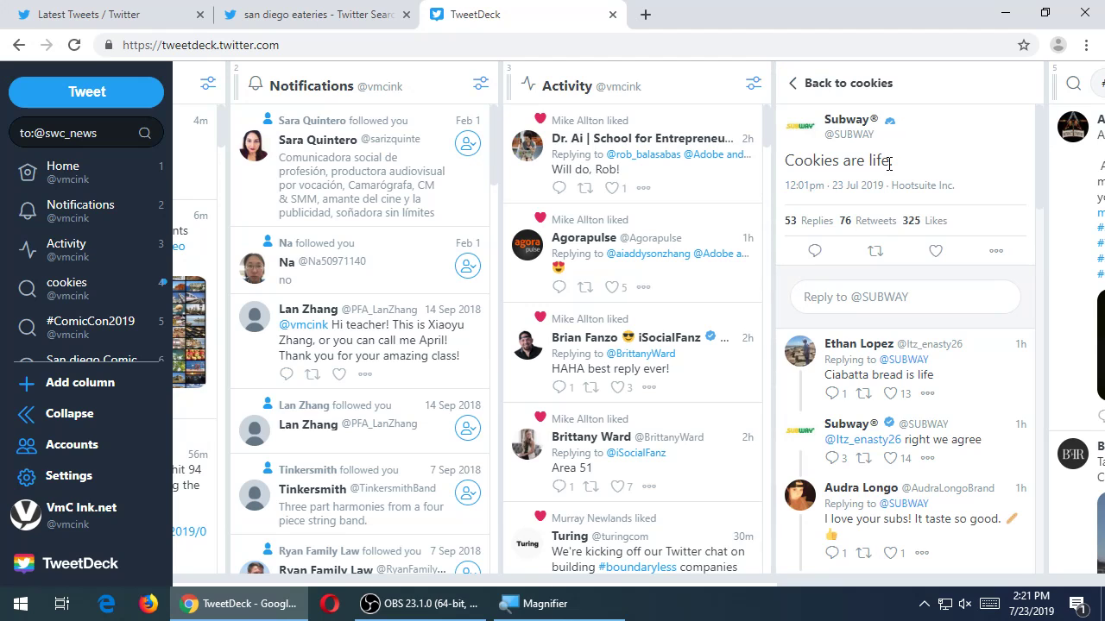
pyautogui.click(792, 83)
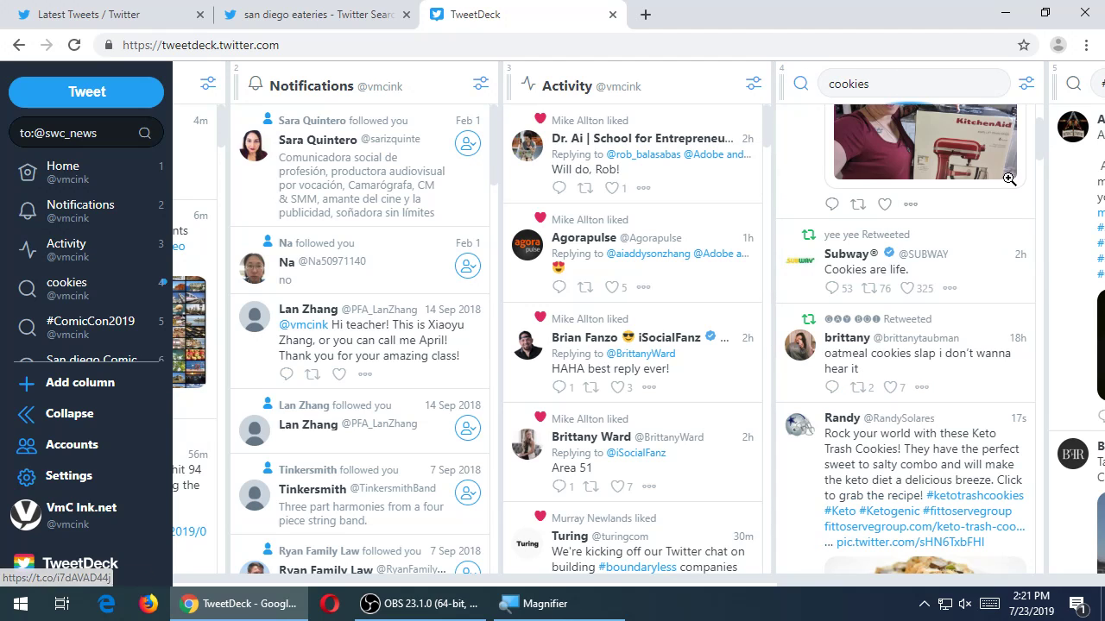
pyautogui.scroll(-1, 842, 330)
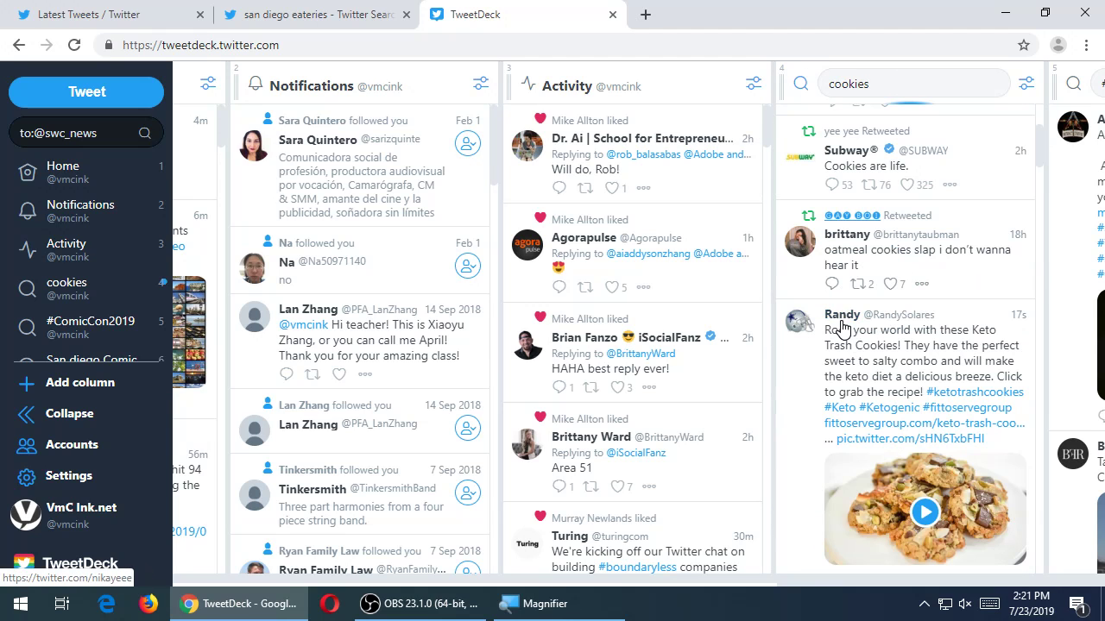
pyautogui.scroll(-1, 898, 338)
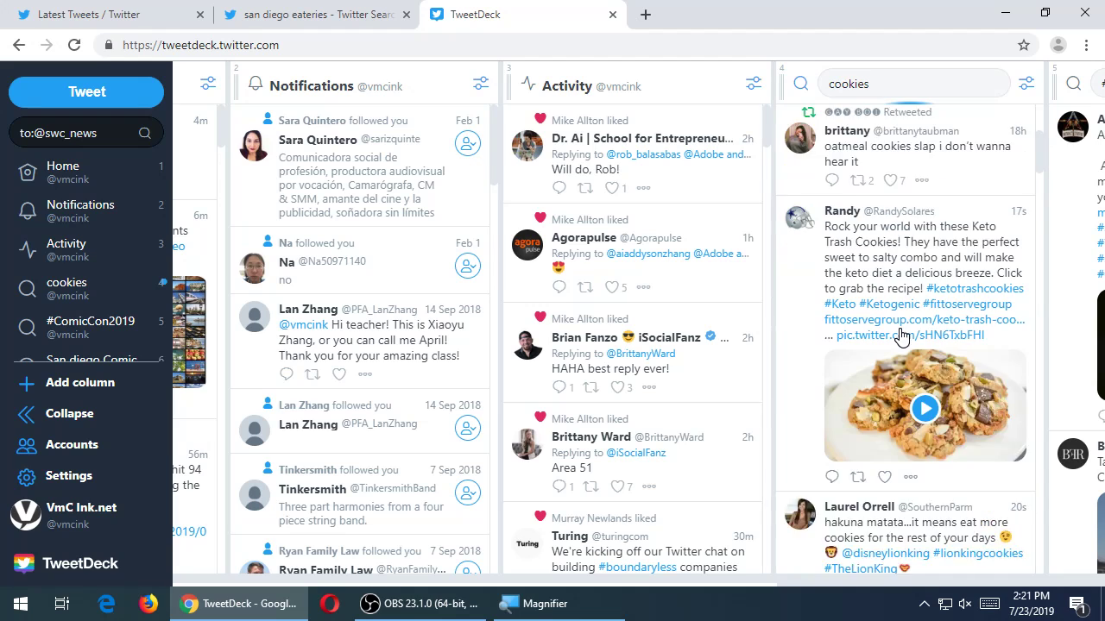
pyautogui.scroll(-2, 902, 335)
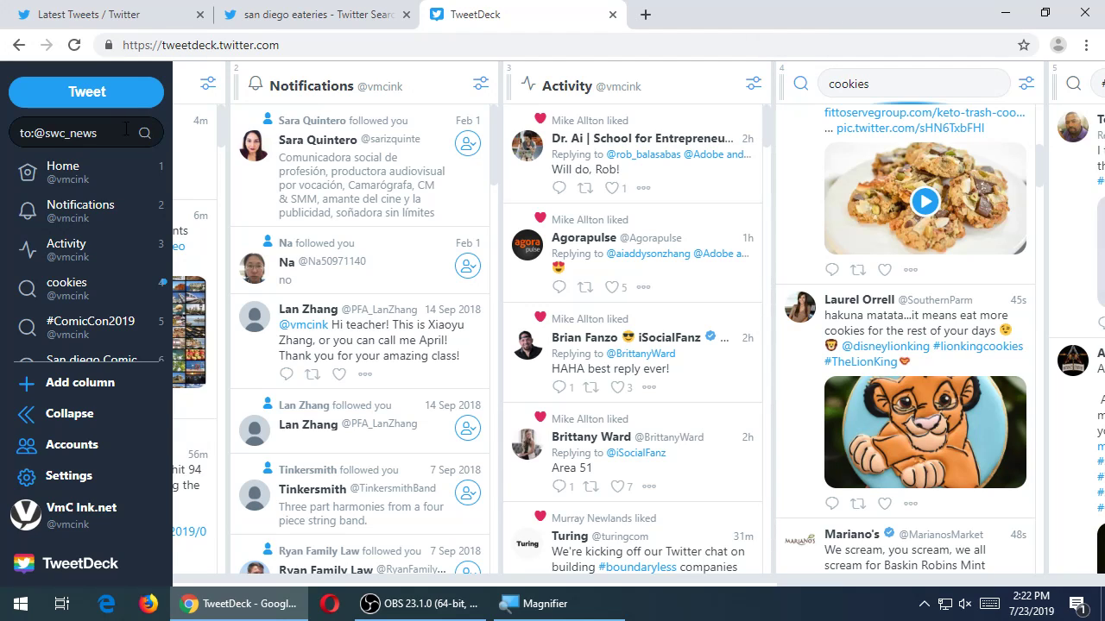
pyautogui.moveTo(124, 132); pyautogui.dragTo(6, 136)
pyautogui.press('BackSpace')
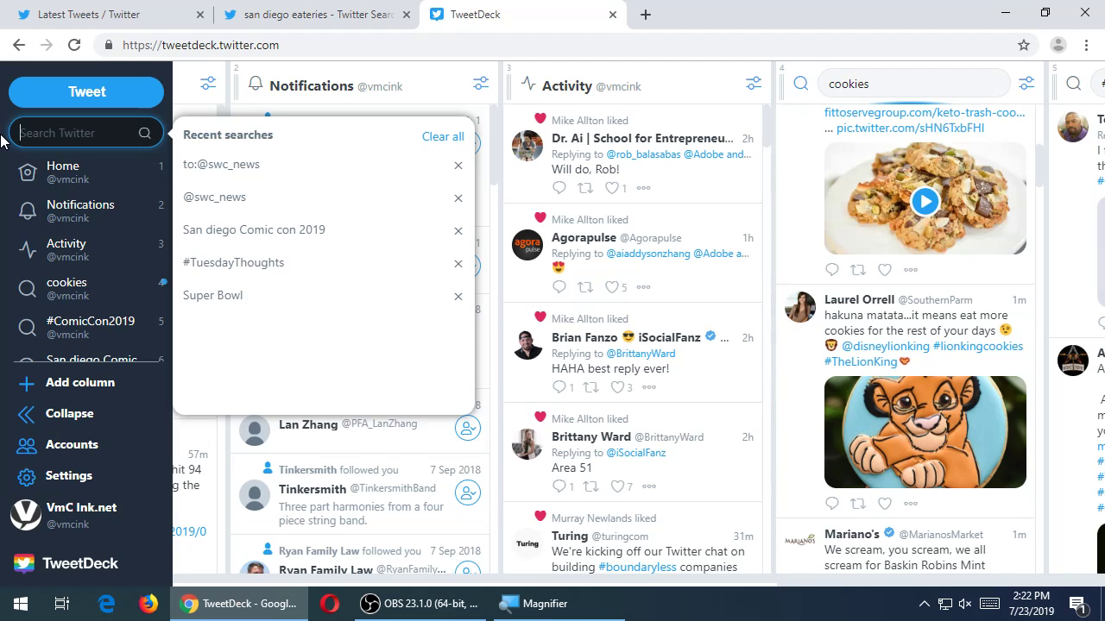
# Step: Search Twitter for 'sweet treats' to add it as a new column
pyautogui.write('sweet treats')
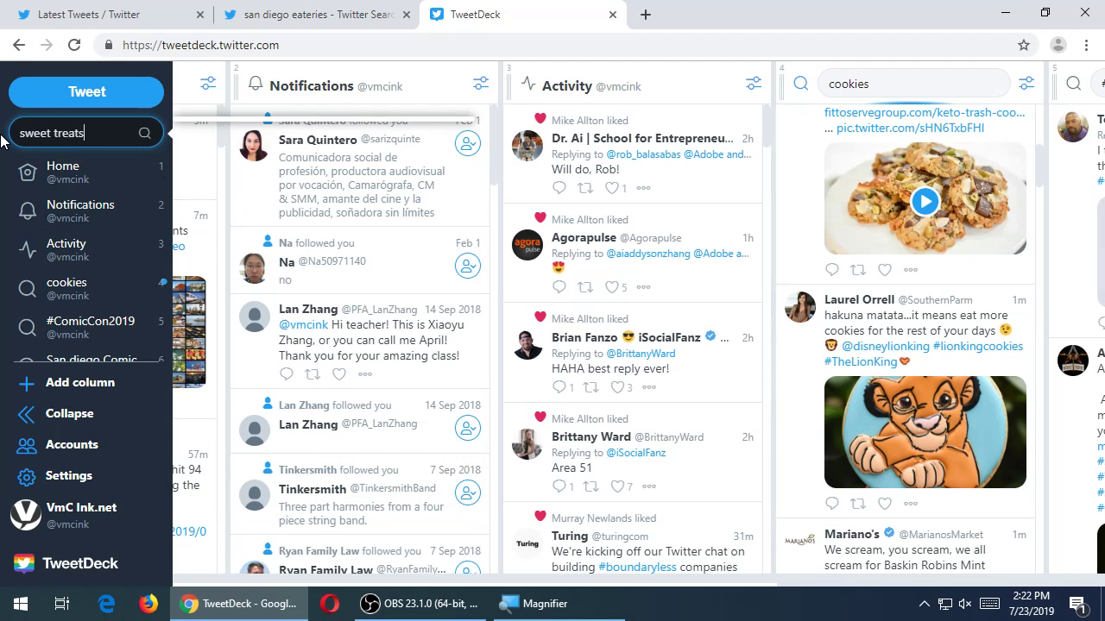
pyautogui.press('Return')
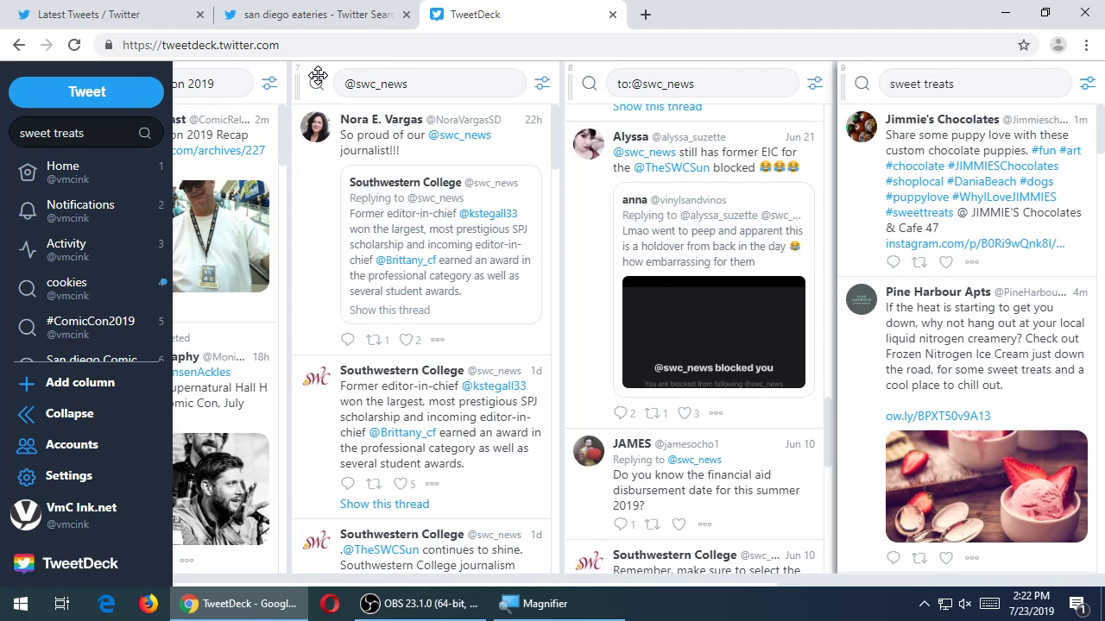
# Step: Move the sweet treats column from the end of the deck to directly after the cookies column
pyautogui.moveTo(317, 76); pyautogui.dragTo(302, 85)
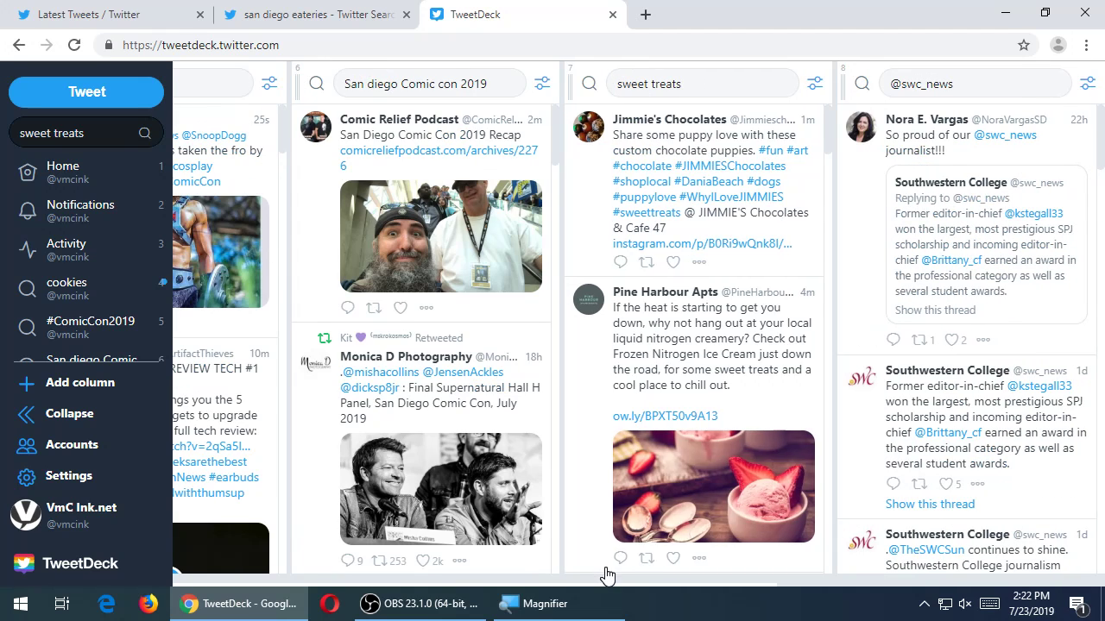
pyautogui.moveTo(612, 584); pyautogui.dragTo(473, 579)
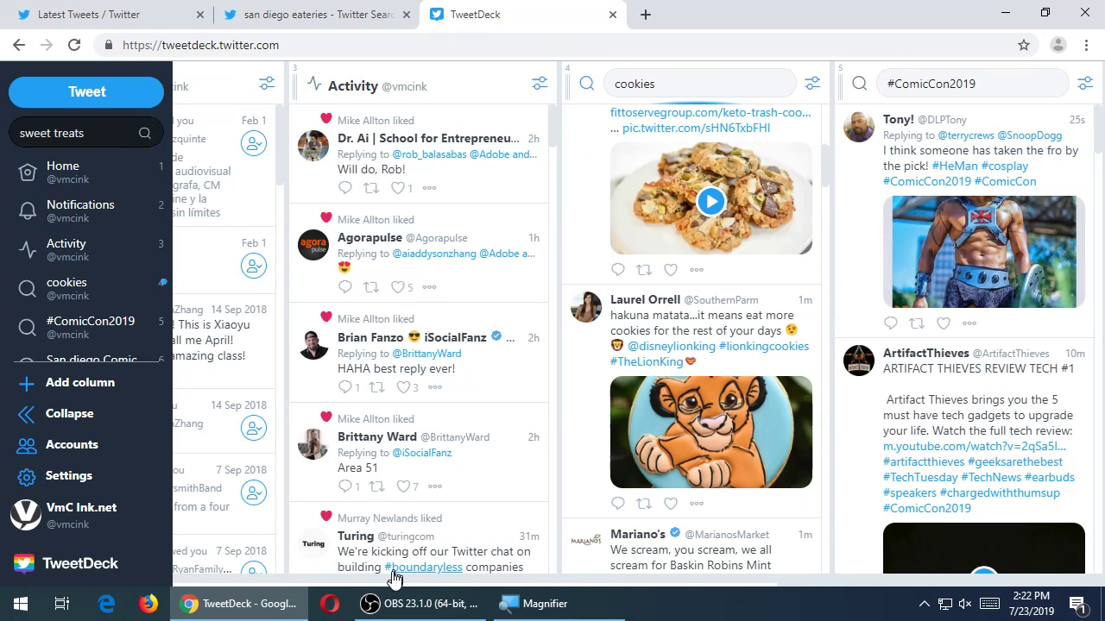
pyautogui.moveTo(604, 581); pyautogui.dragTo(771, 583)
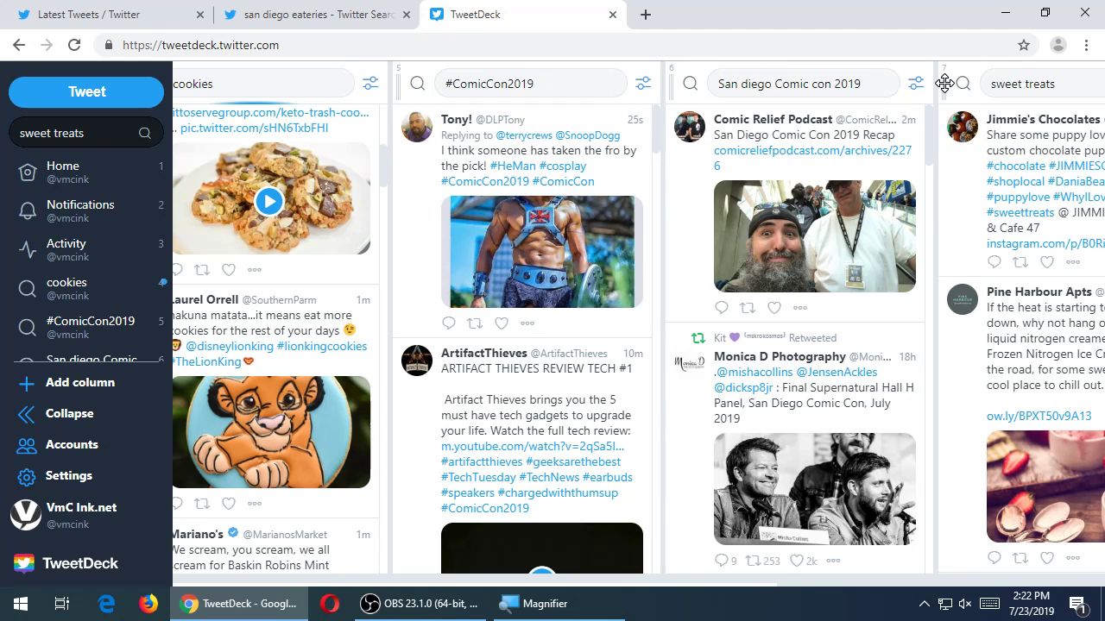
pyautogui.moveTo(944, 83); pyautogui.dragTo(409, 105)
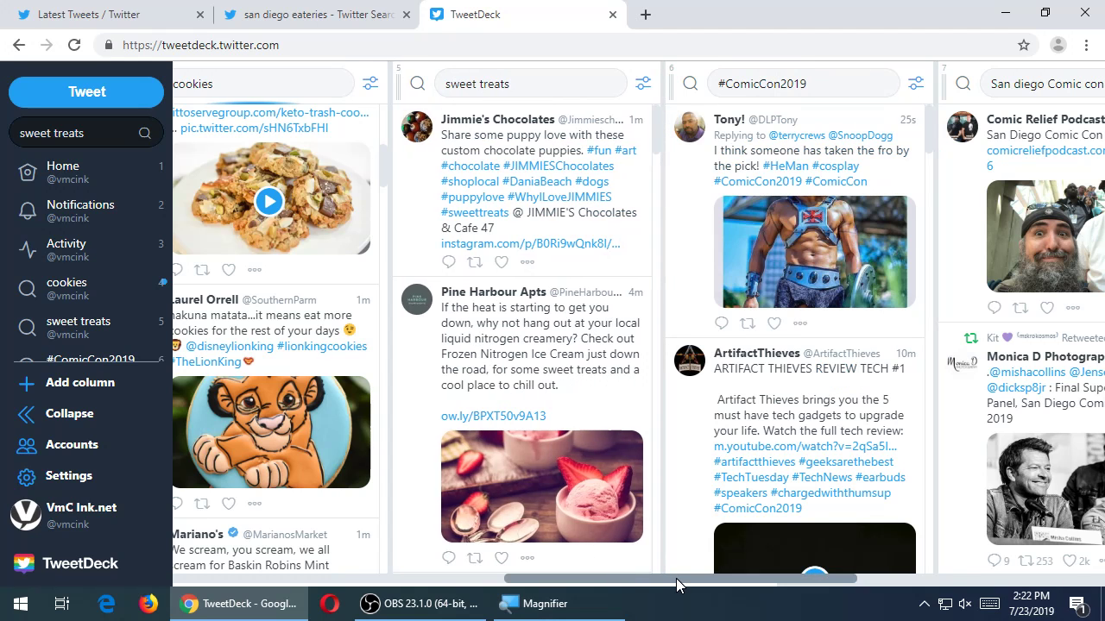
pyautogui.moveTo(675, 579); pyautogui.dragTo(576, 575)
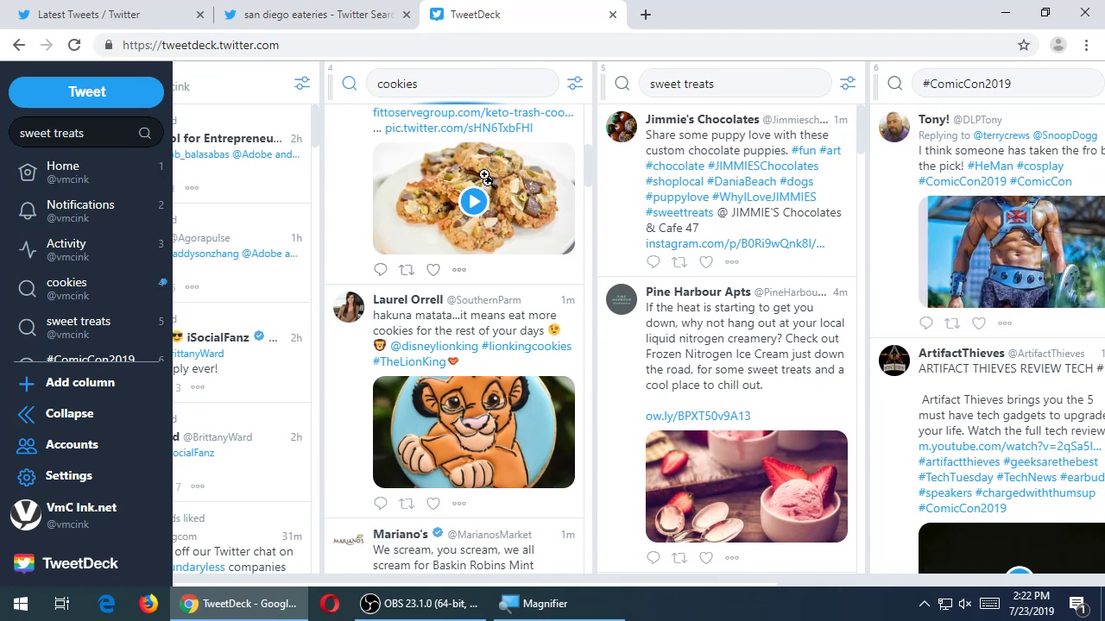
# Step: Scroll the cookies column to the top to show its newest tweets
pyautogui.scroll(5, 468, 112)
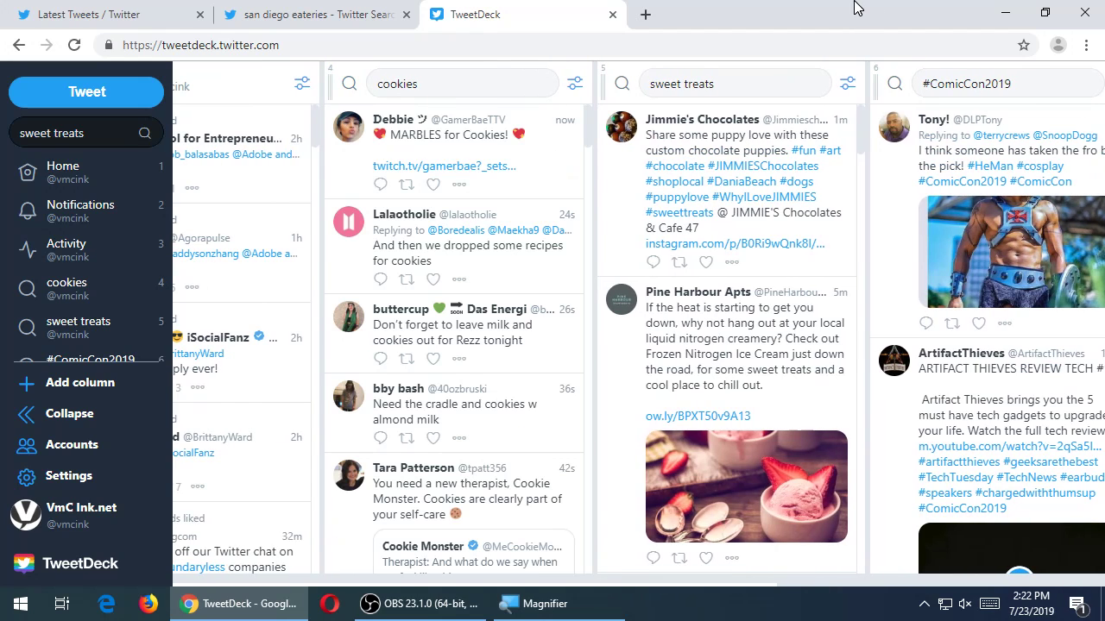